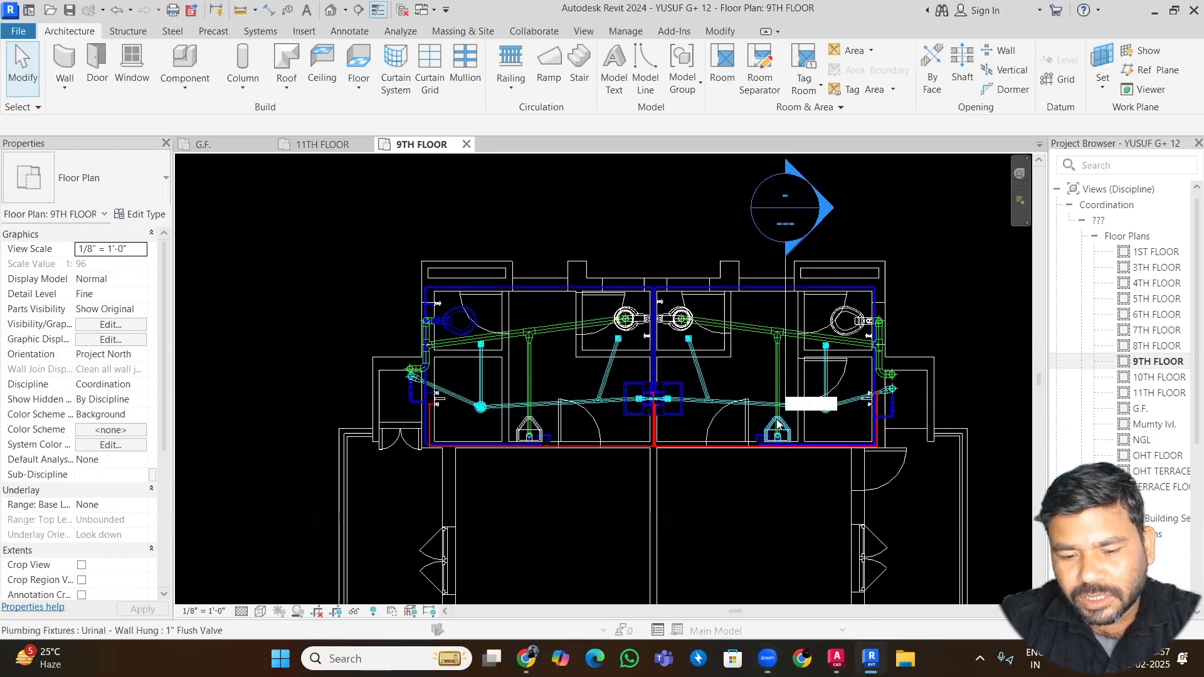
# - Select all plumbing elements in the 9TH FLOOR plan, examine their categories with Filter, and clear the selection
pyautogui.moveTo(991, 482); pyautogui.dragTo(391, 236)
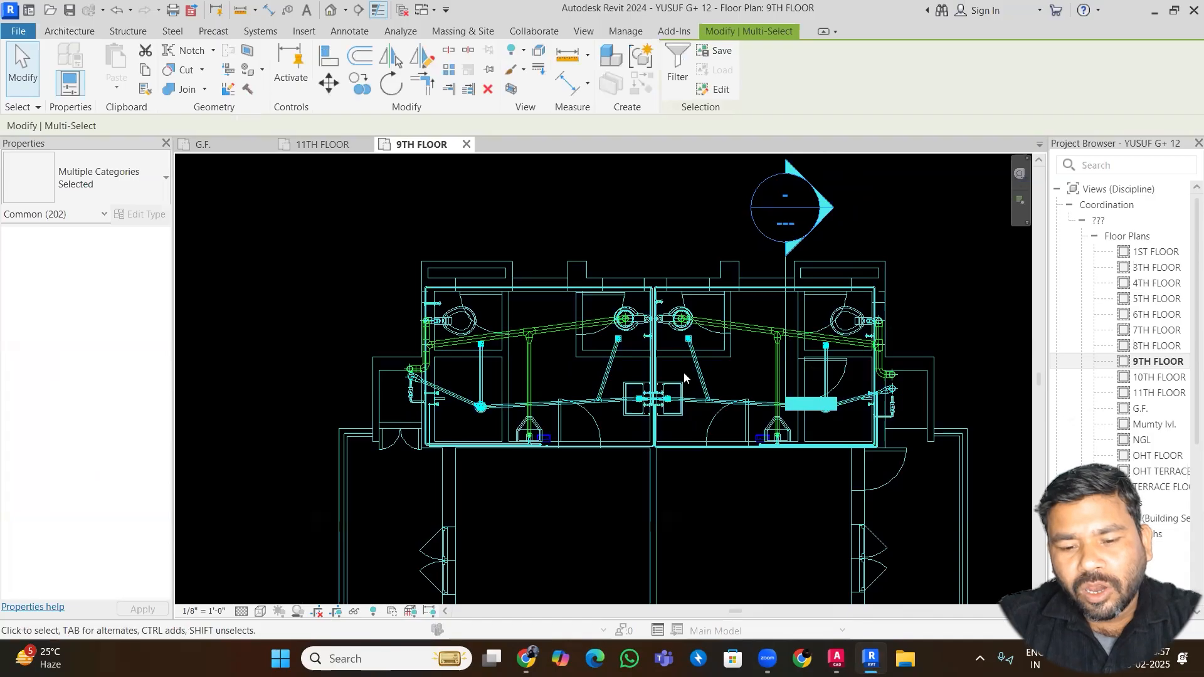
pyautogui.scroll(2, 748, 372)
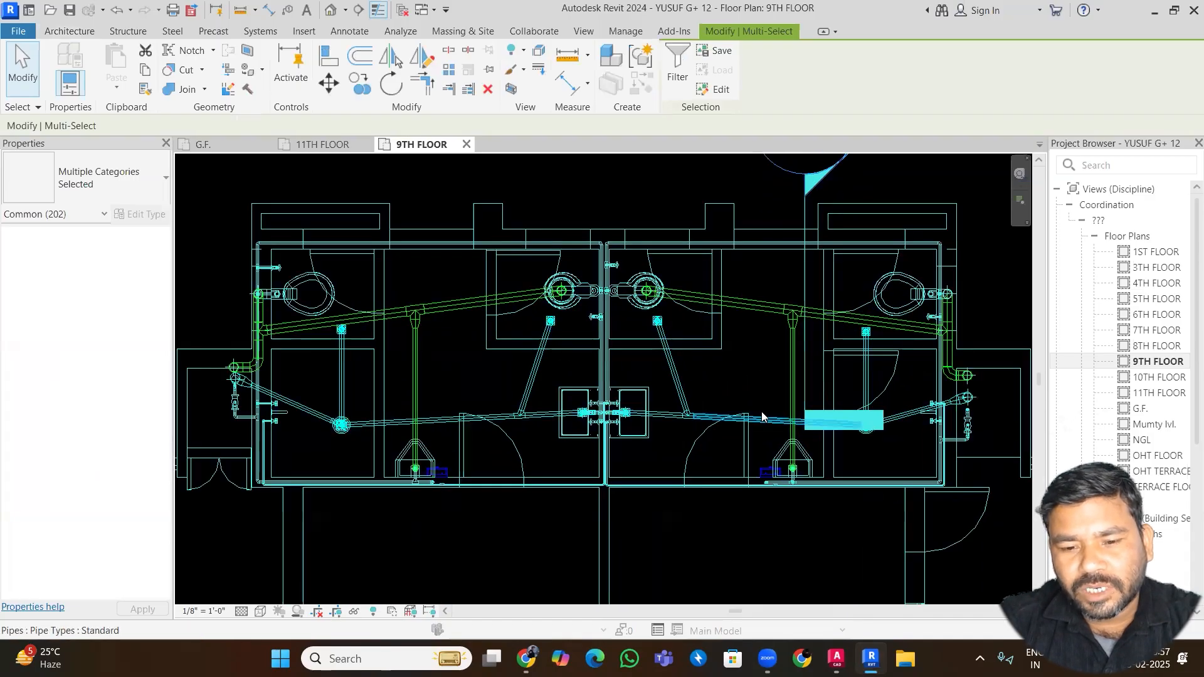
pyautogui.click(677, 63)
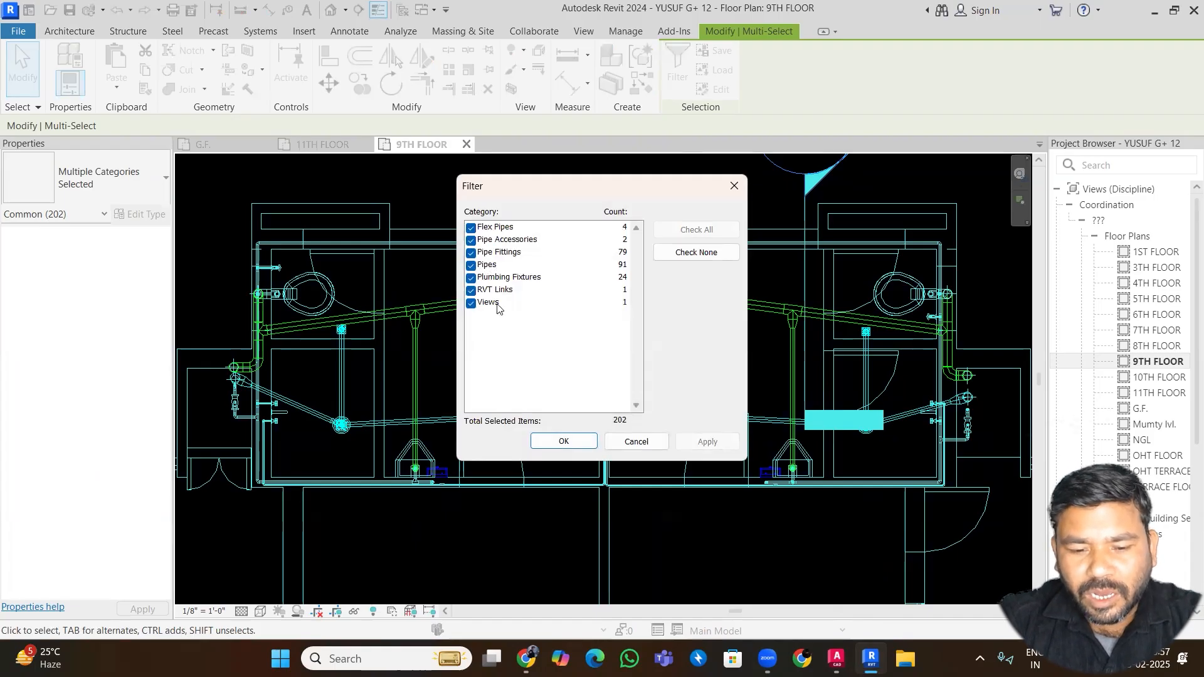
pyautogui.click(636, 441)
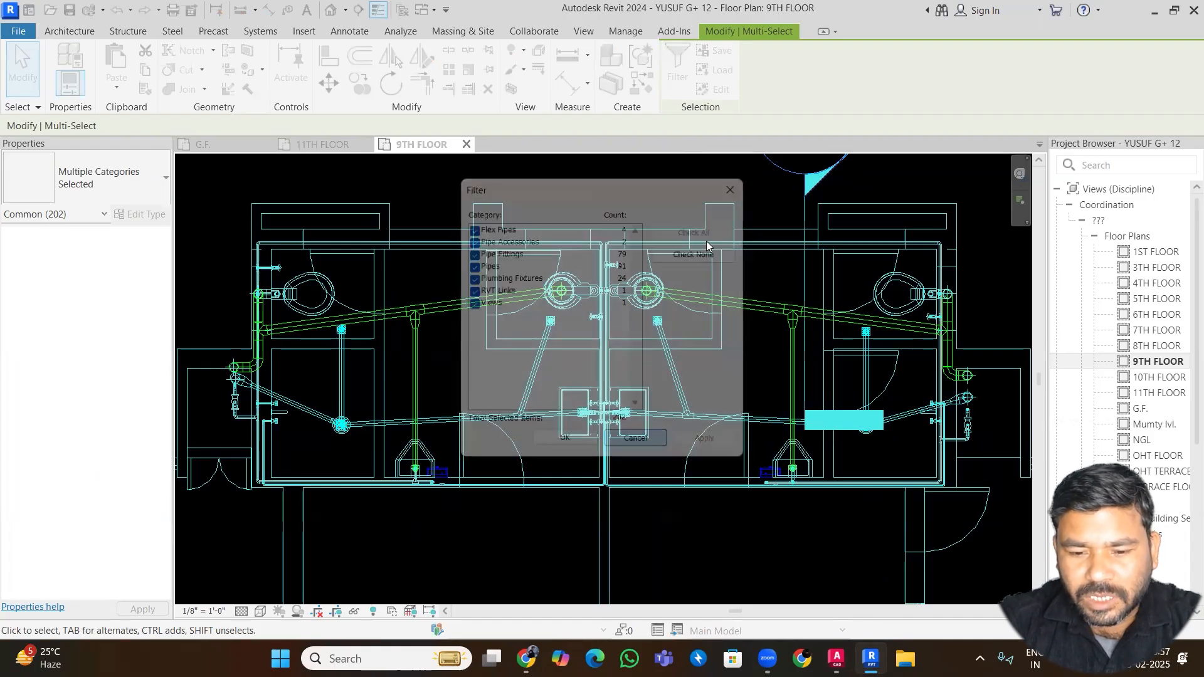
pyautogui.press('Escape')
pyautogui.scroll(-1, 702, 393)
pyautogui.scroll(-2, 703, 389)
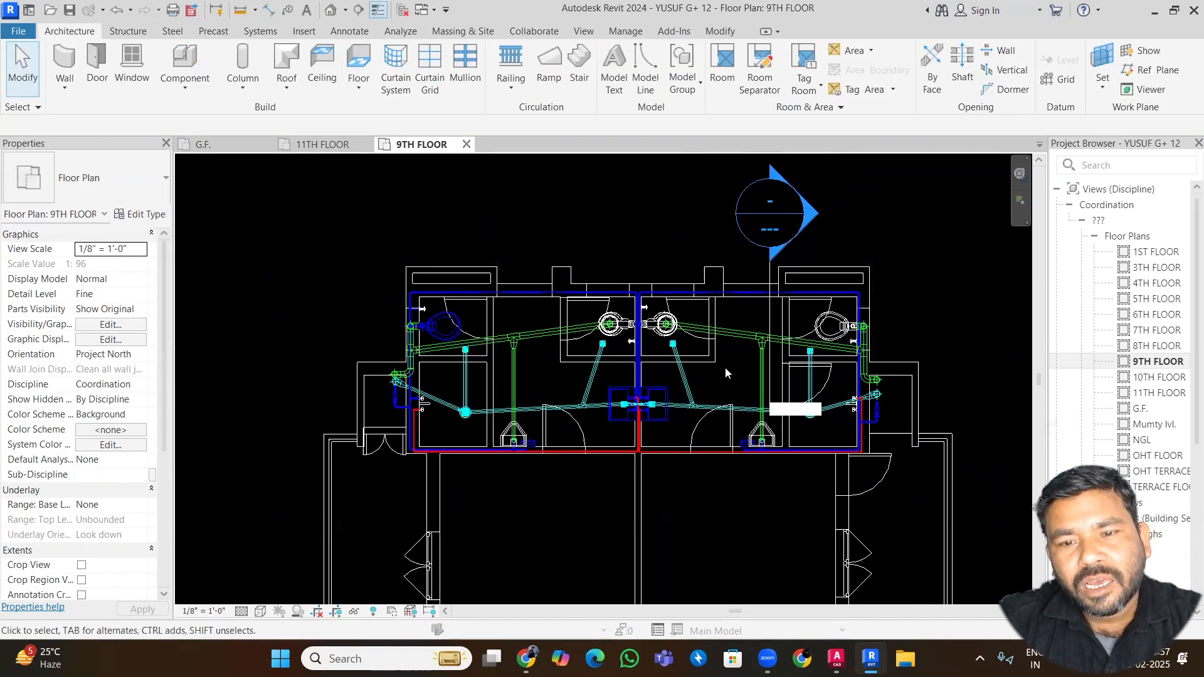
pyautogui.scroll(1, 725, 367)
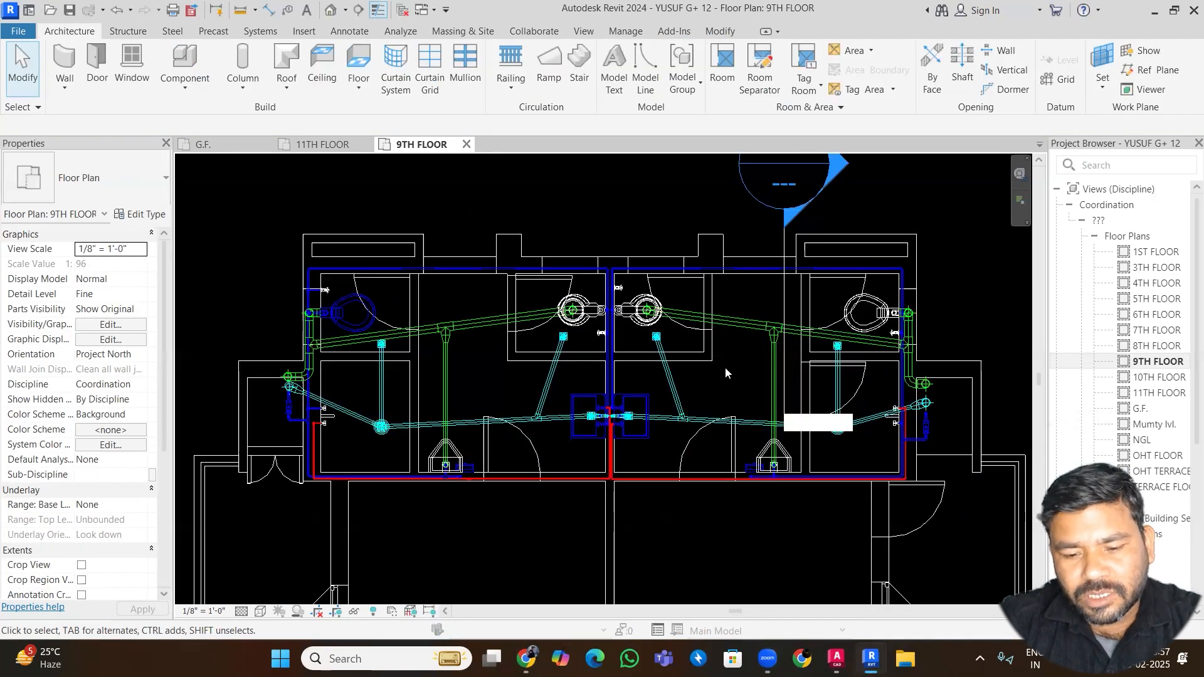
pyautogui.scroll(-1, 725, 373)
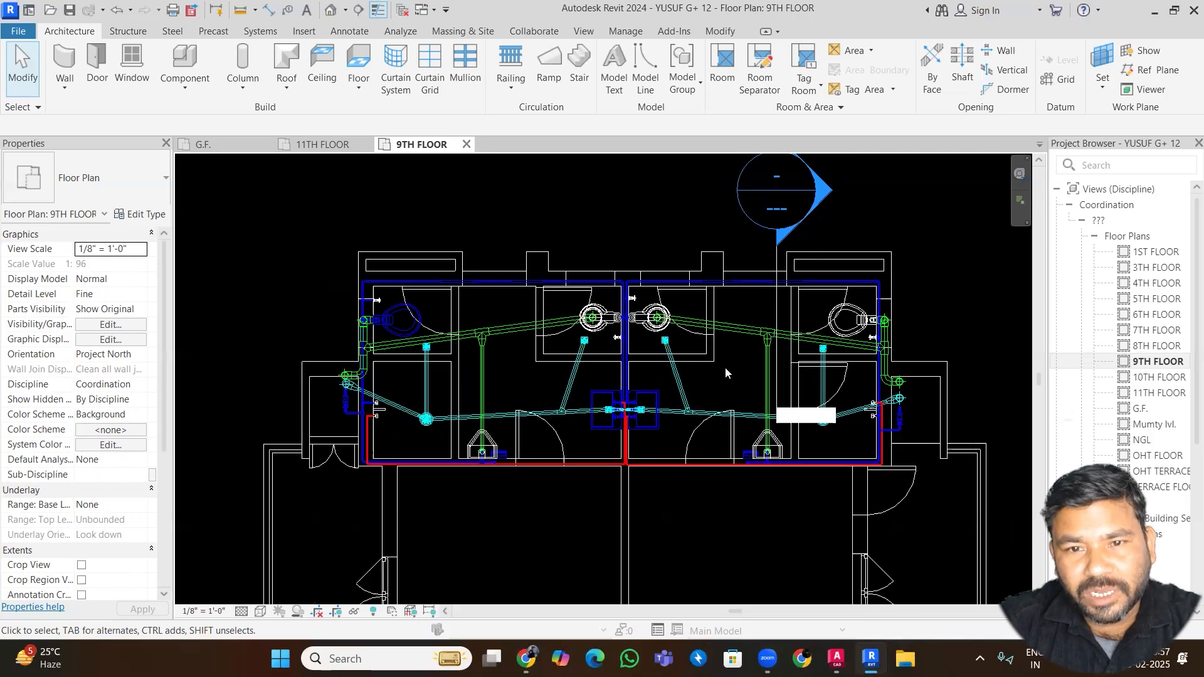
pyautogui.scroll(2, 726, 373)
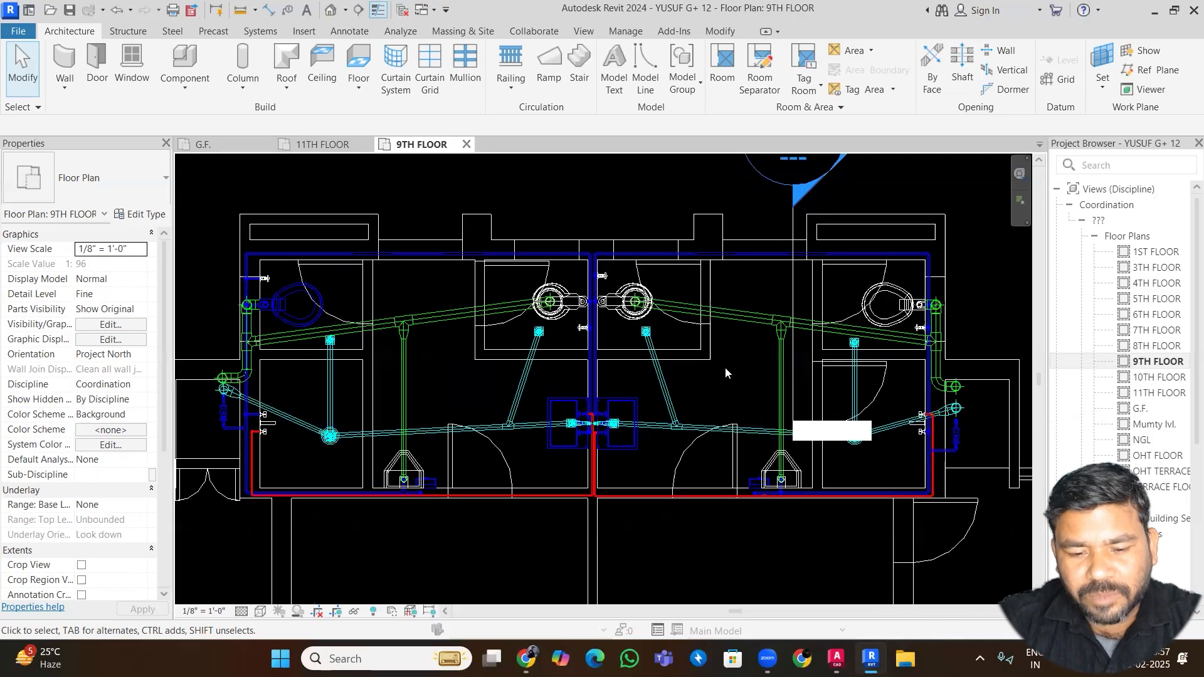
pyautogui.scroll(-2, 725, 368)
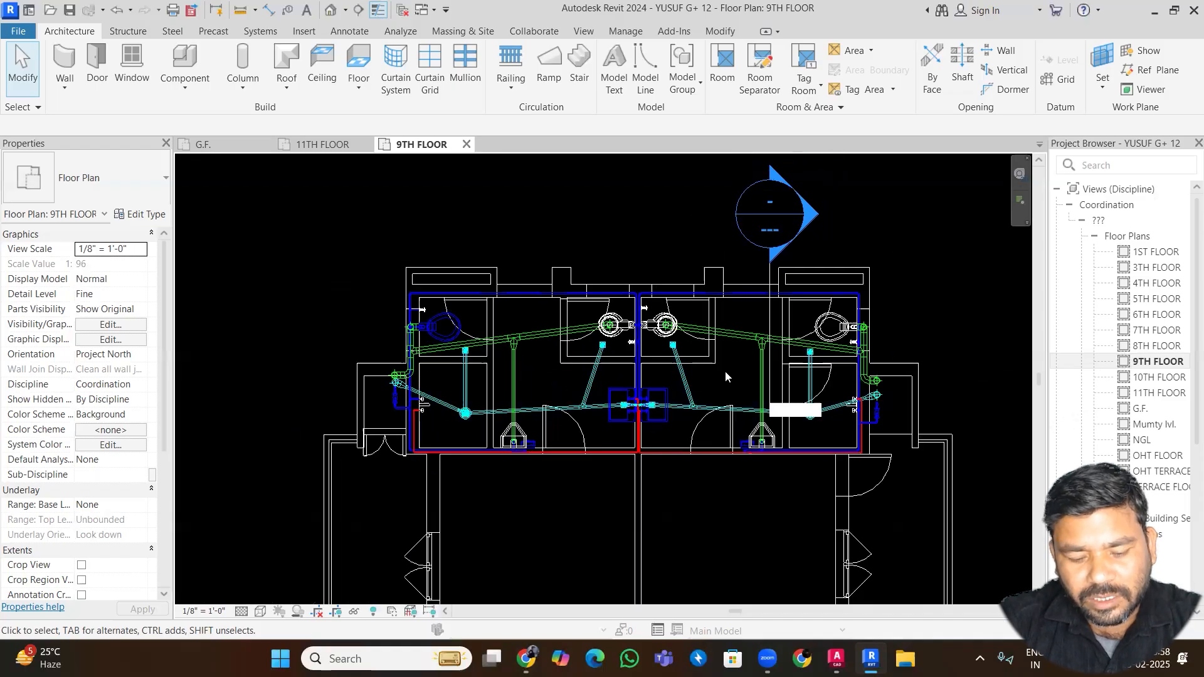
# - Check which filters are applied in the 9TH FLOOR plan's visibility/graphic overrides, leaving them as they are
pyautogui.press('v')
pyautogui.press('g')
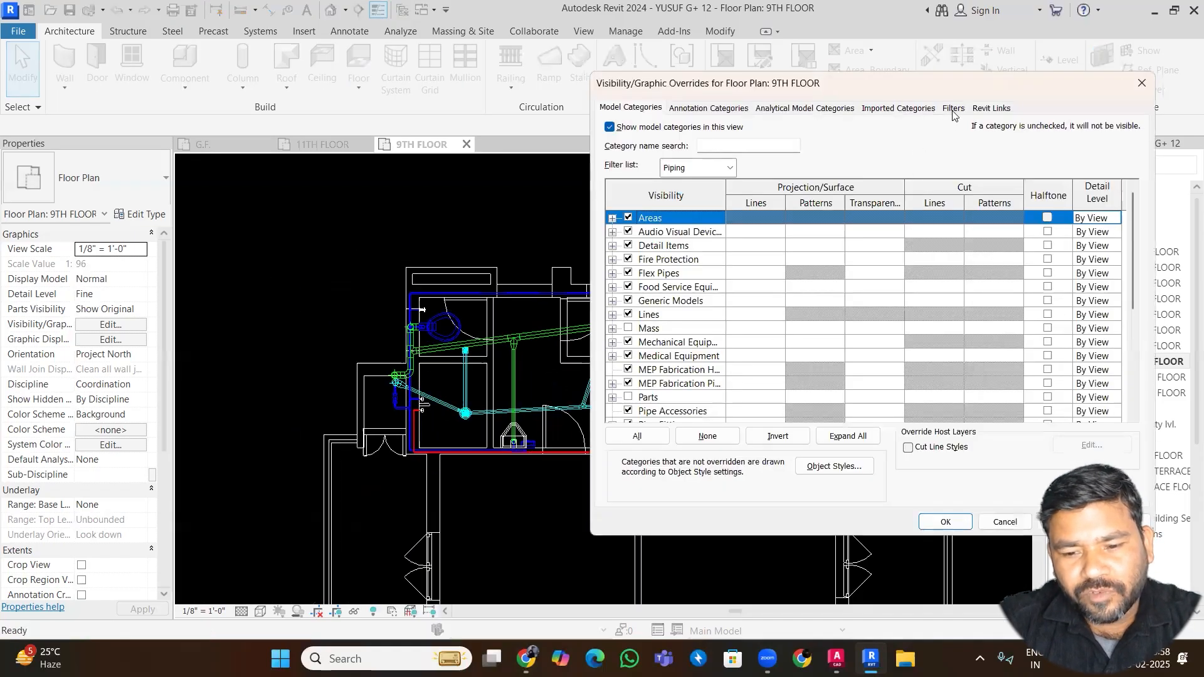
pyautogui.click(953, 110)
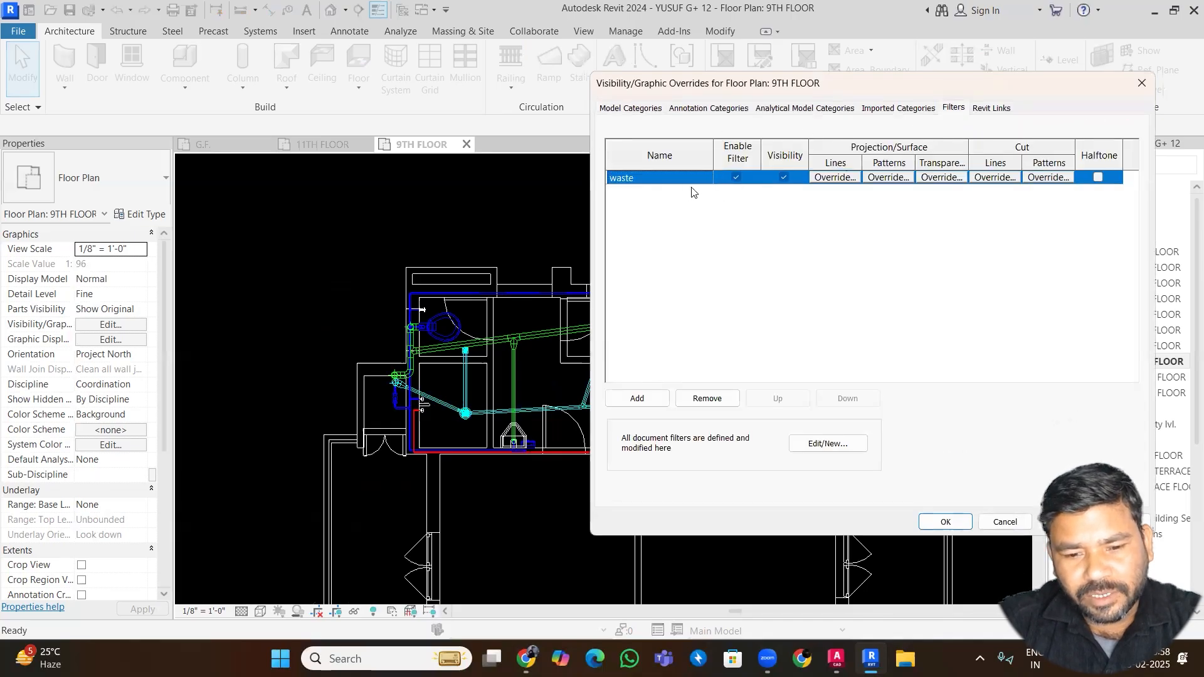
pyautogui.click(1004, 522)
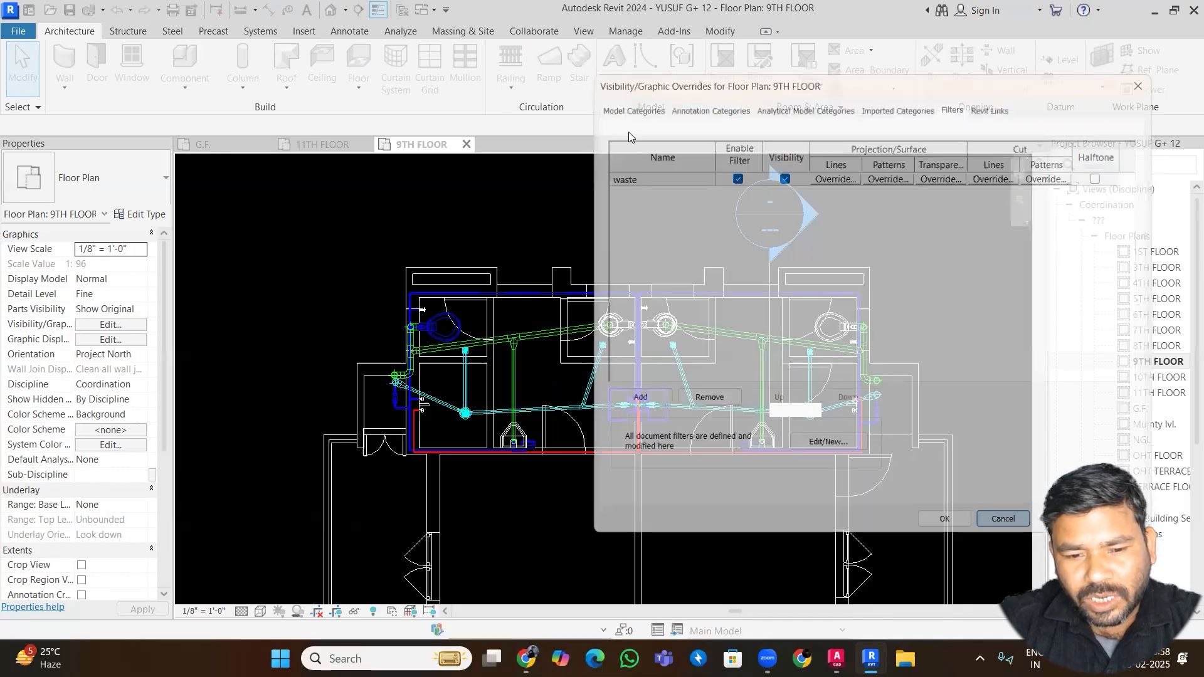
# - Delete the rule-based filter "waste" from the project's view filters
pyautogui.click(587, 30)
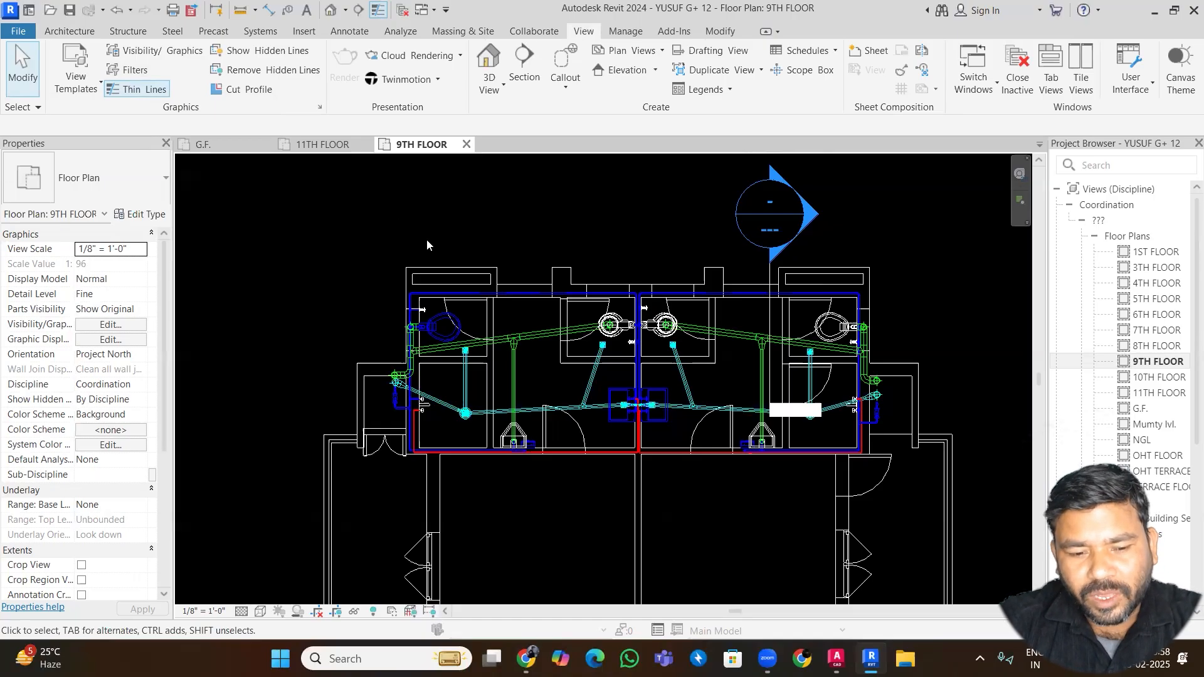
pyautogui.scroll(1, 572, 242)
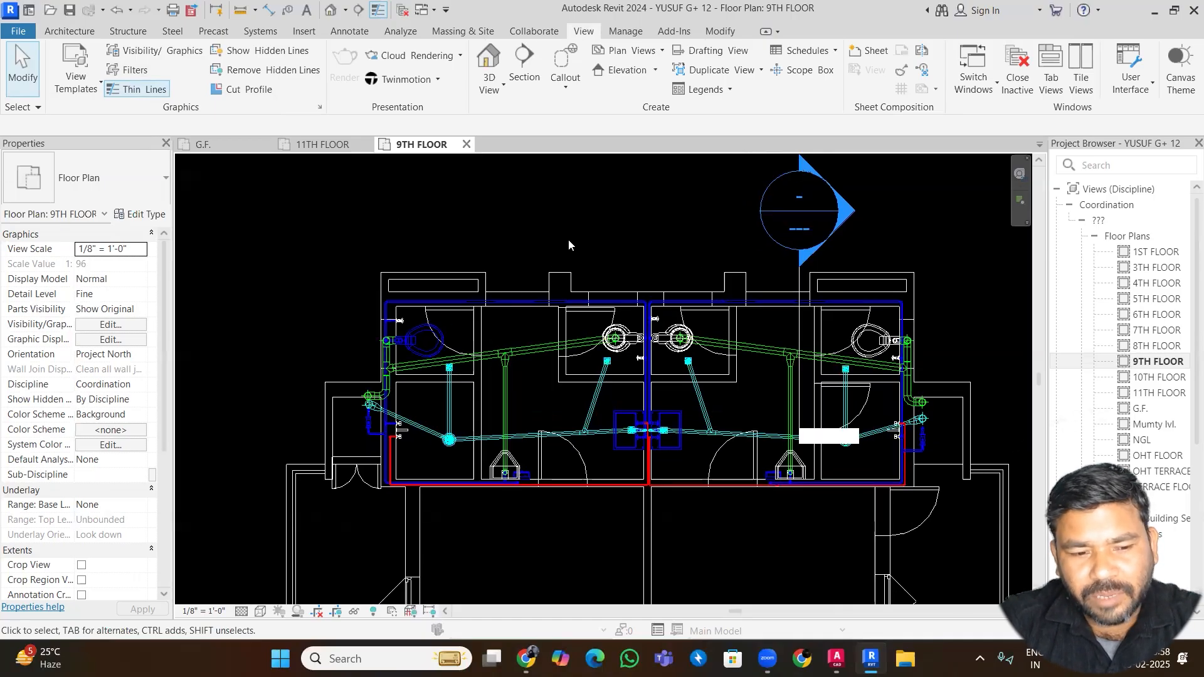
pyautogui.click(140, 71)
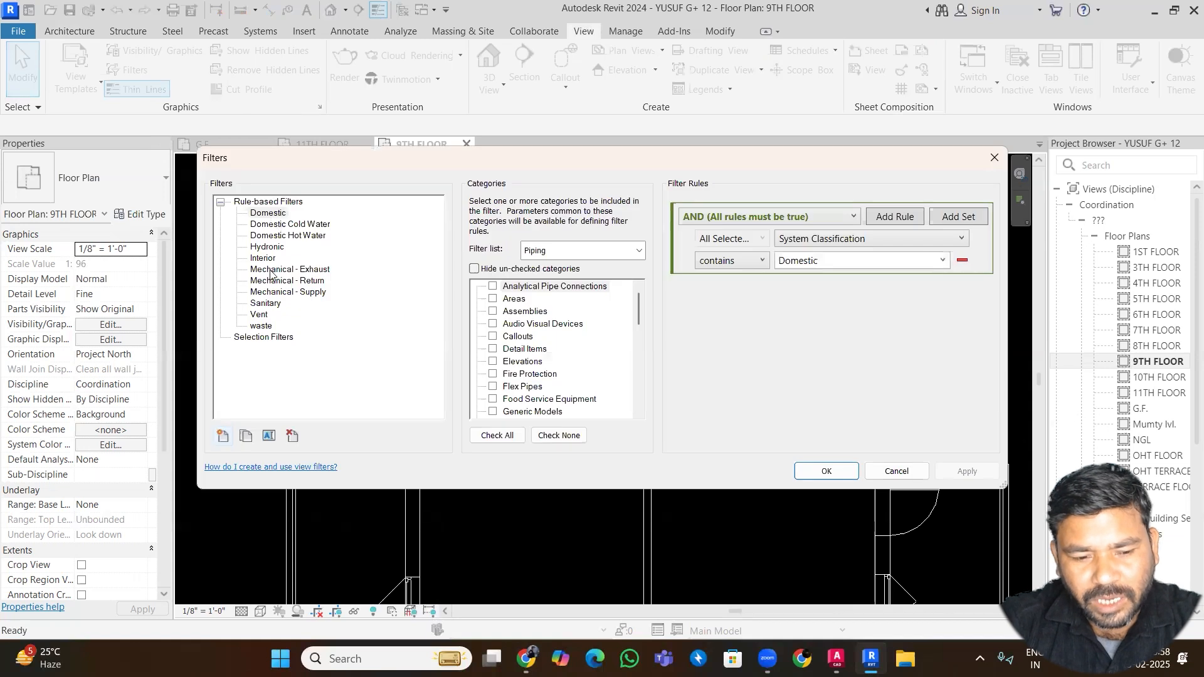
pyautogui.click(260, 327)
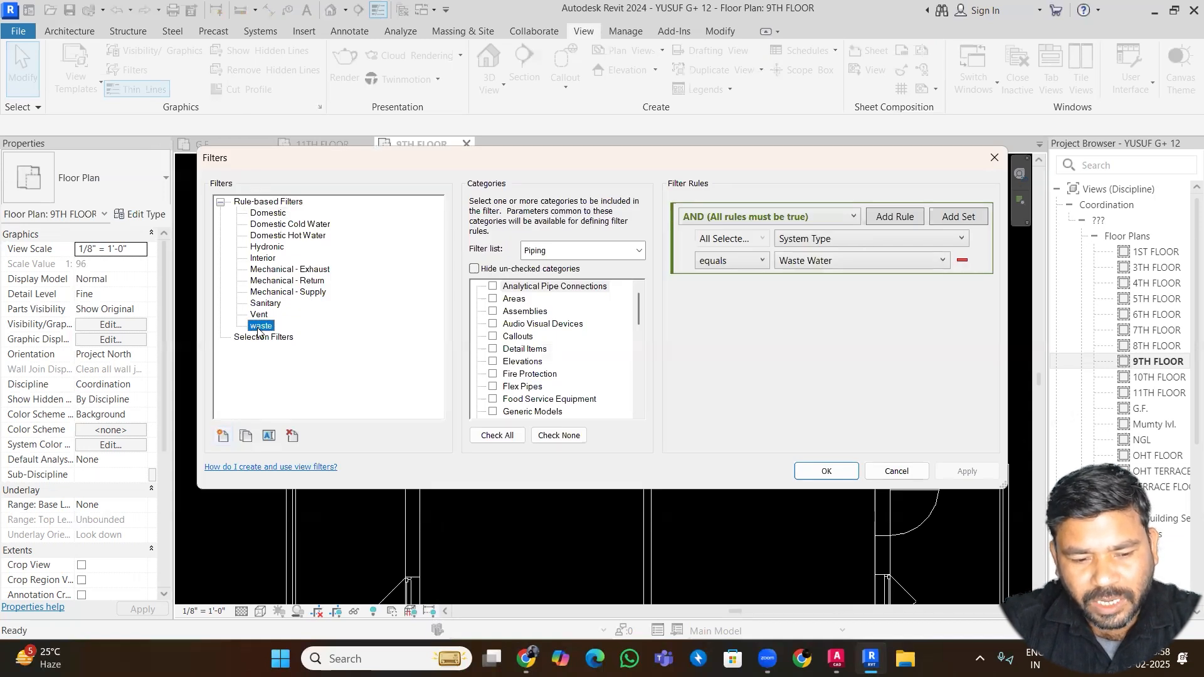
pyautogui.click(292, 436)
pyautogui.click(629, 339)
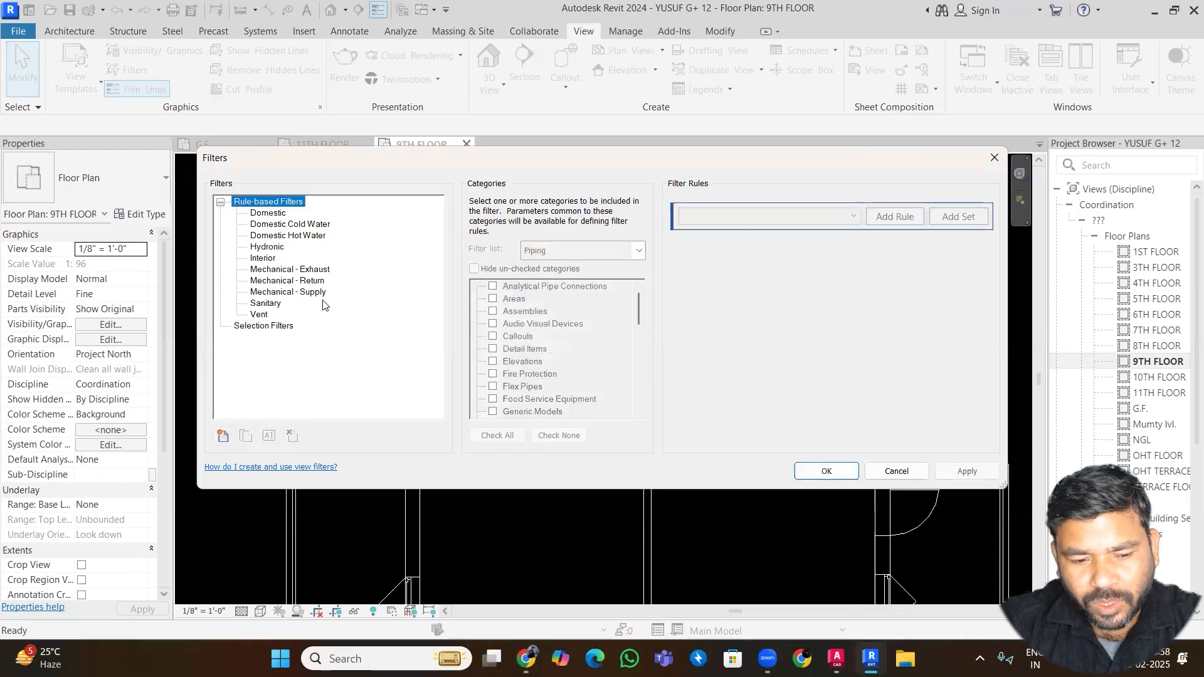
# - Review the rules of the Domestic, Domestic Cold Water and Domestic Hot Water filters and accept the filter changes
pyautogui.click(277, 213)
pyautogui.click(279, 225)
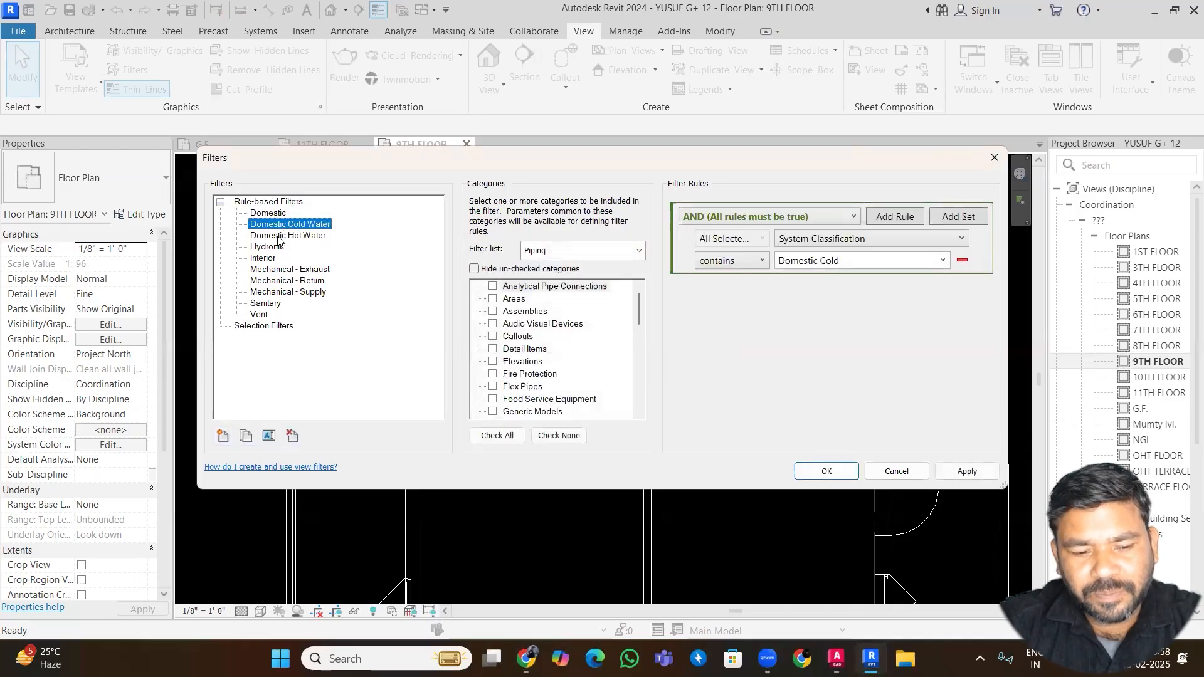
pyautogui.click(280, 237)
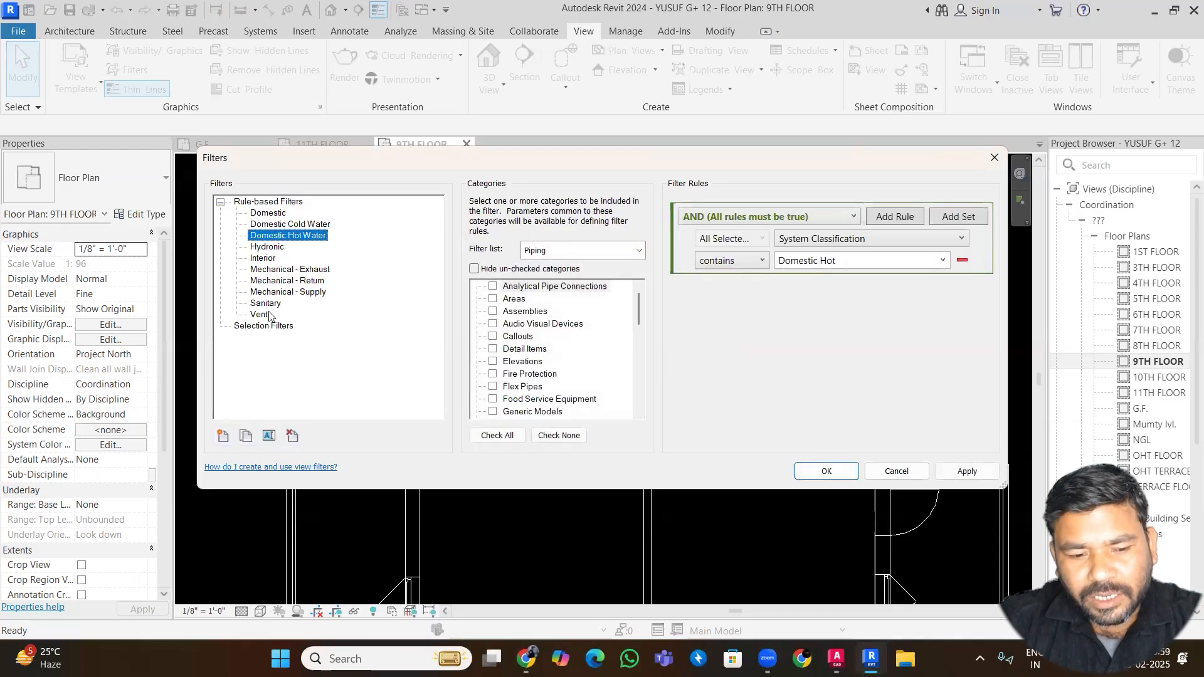
pyautogui.click(294, 225)
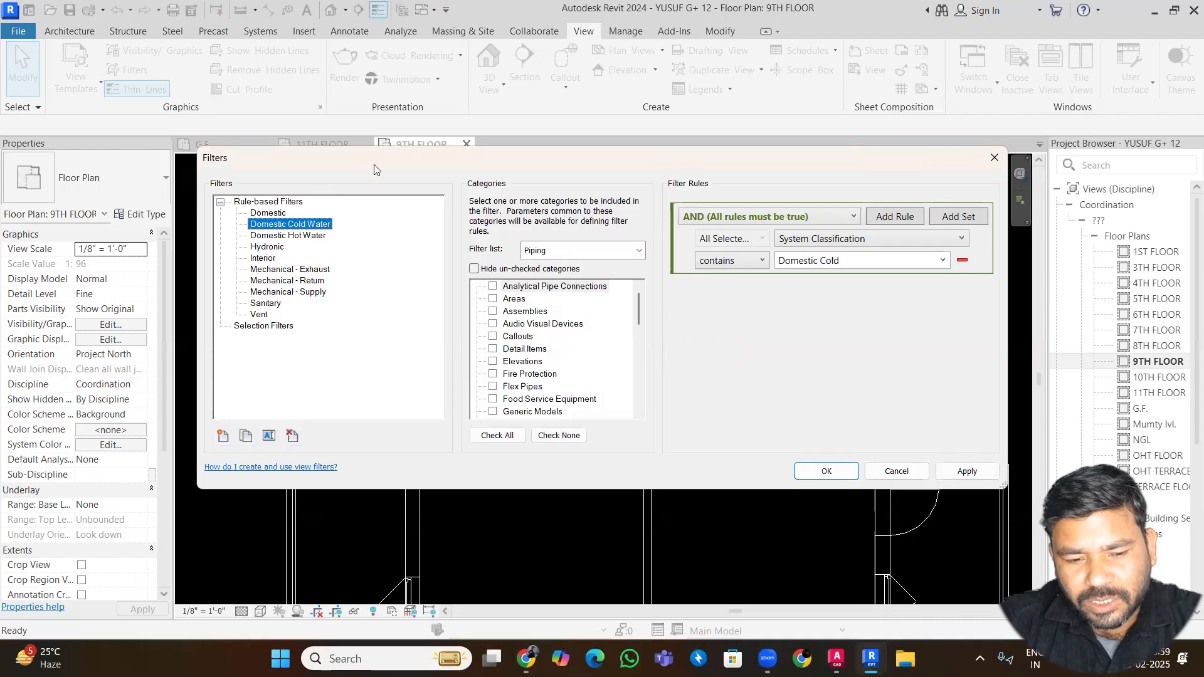
pyautogui.moveTo(375, 165); pyautogui.dragTo(514, 142)
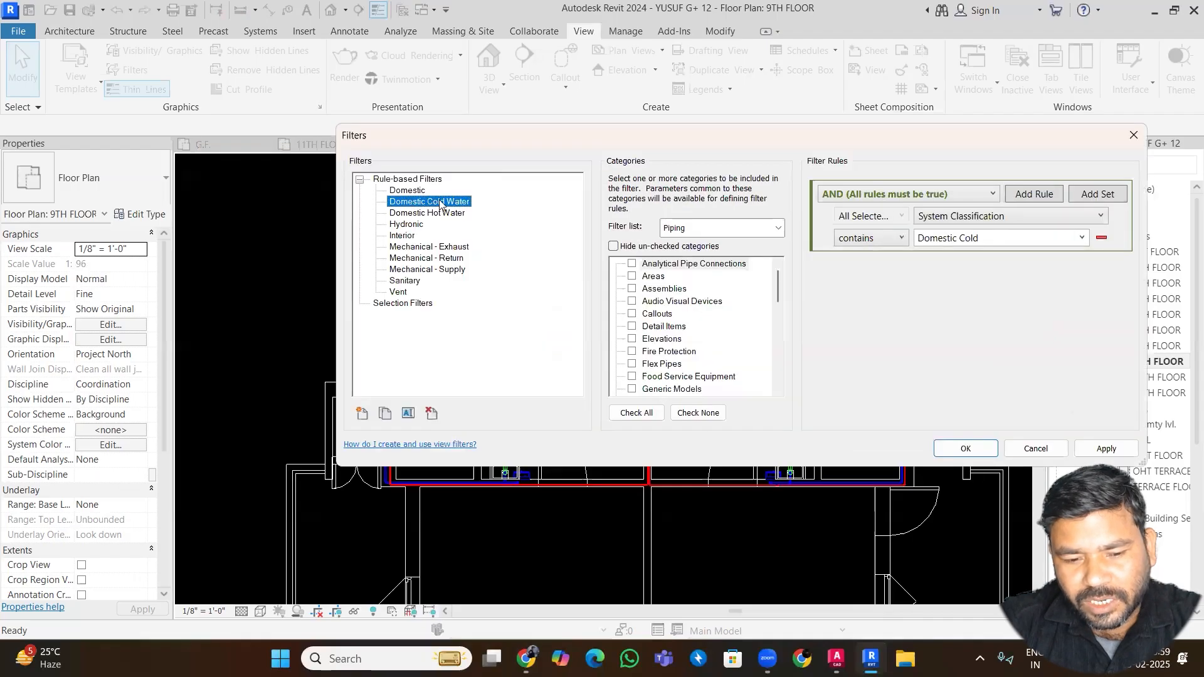
pyautogui.click(959, 449)
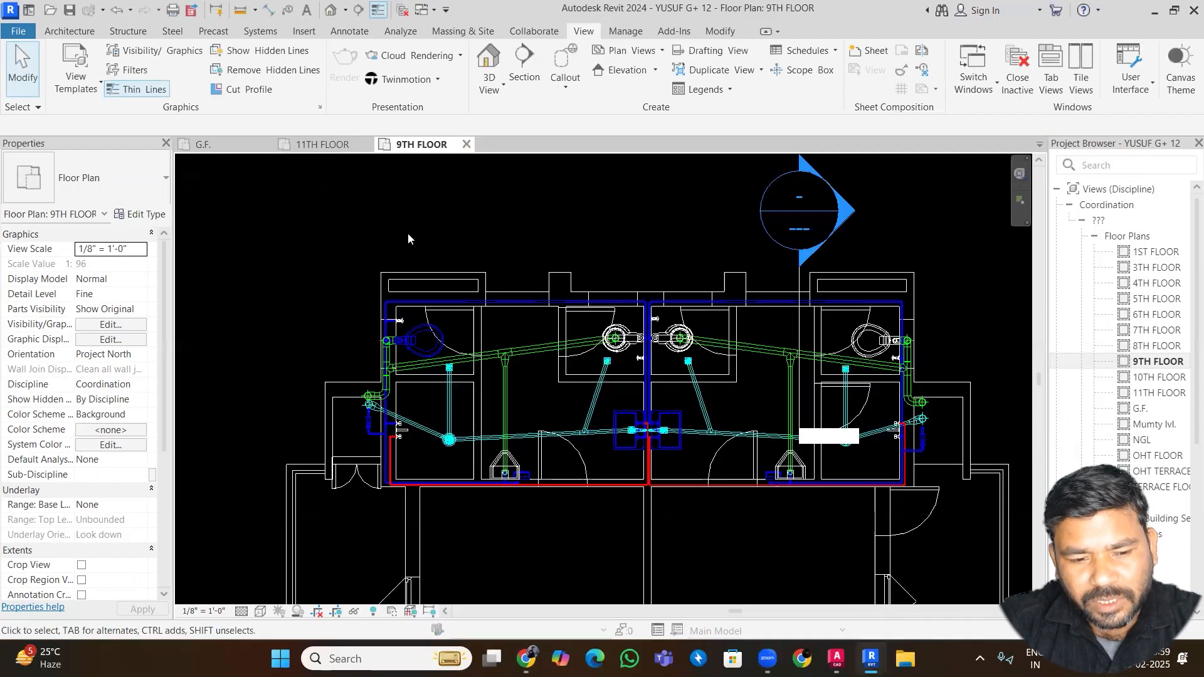
# - Add the Domestic Cold Water filter to the 9TH FLOOR plan's visibility/graphic overrides
pyautogui.press('v')
pyautogui.press('g')
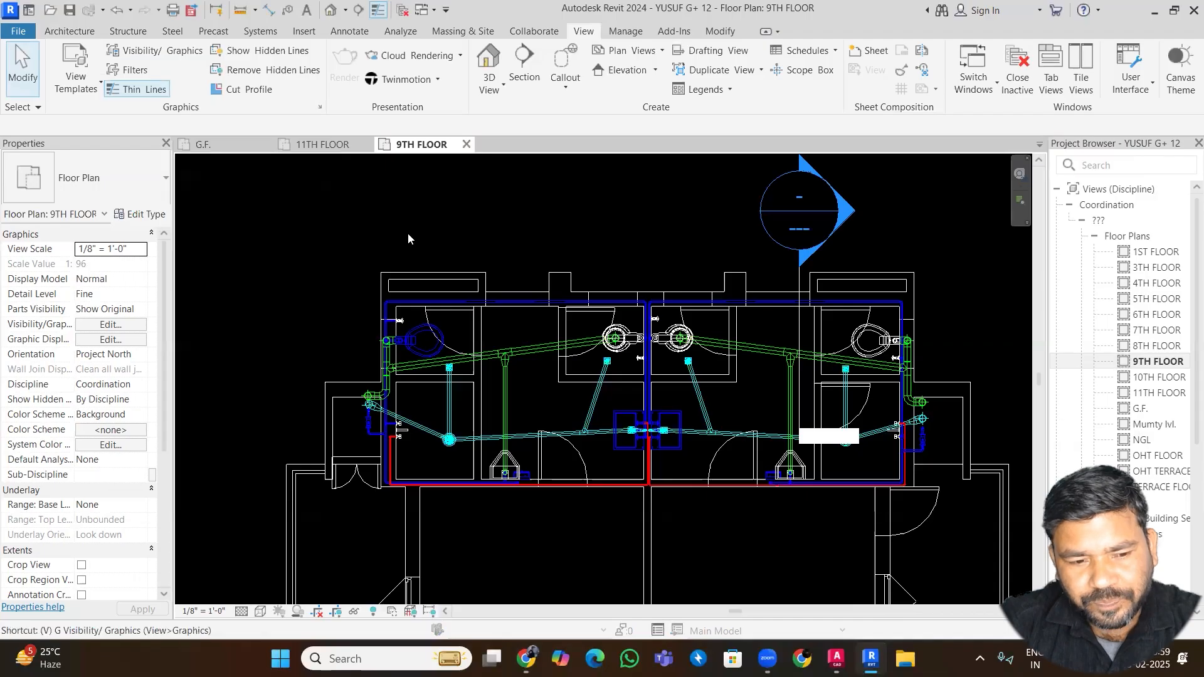
pyautogui.click(954, 109)
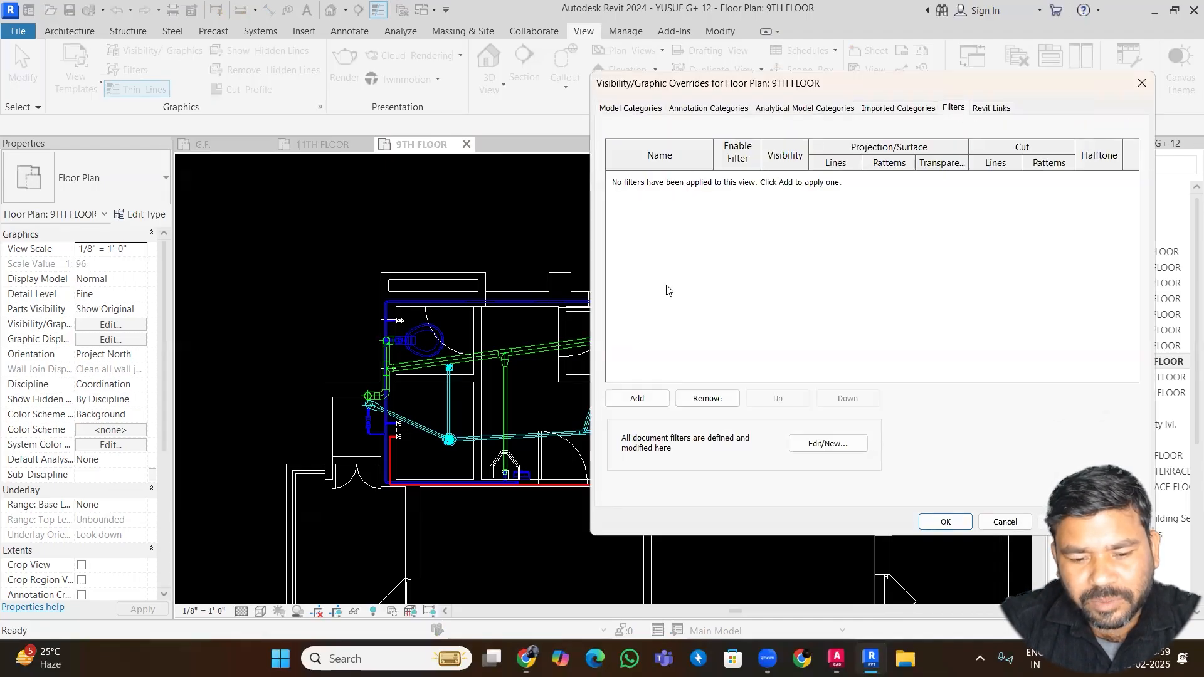
pyautogui.click(638, 399)
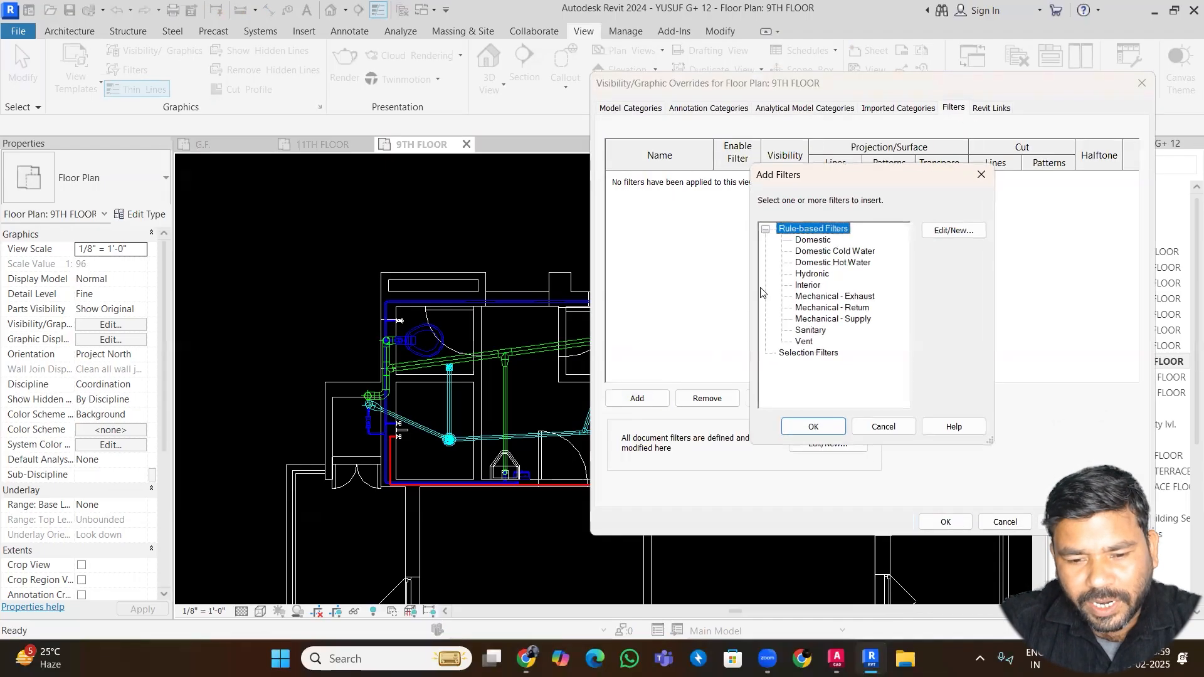
pyautogui.click(843, 256)
pyautogui.click(824, 429)
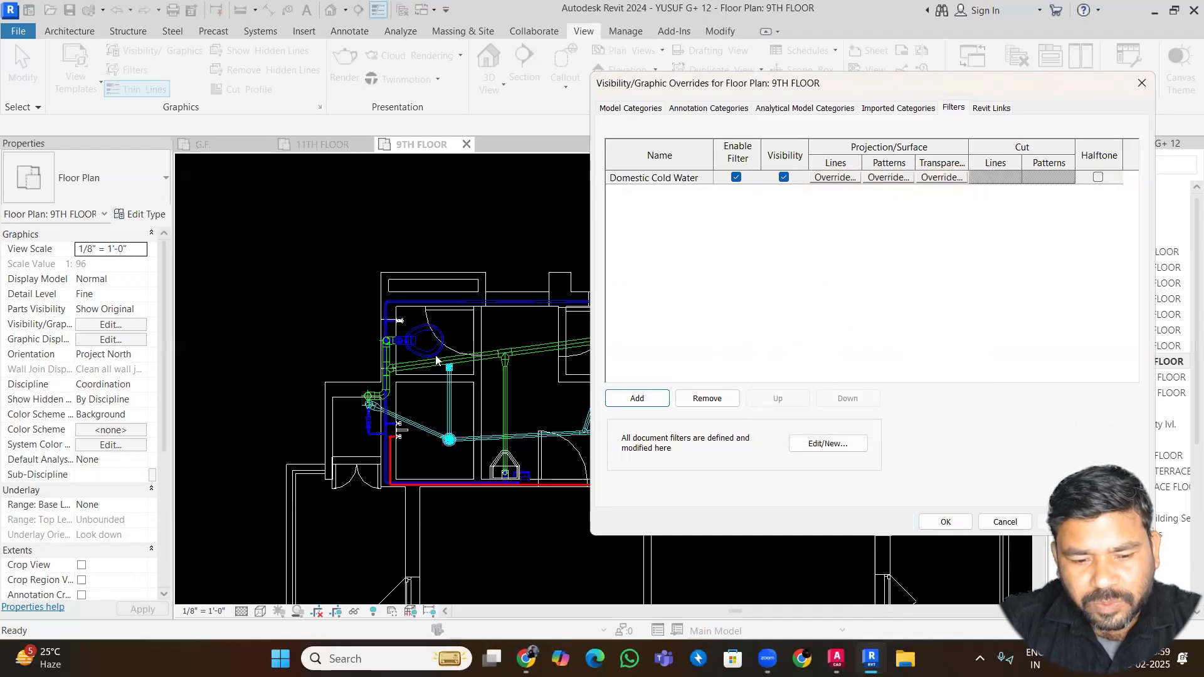
# - Hide the cold water elements by turning off the Domestic Cold Water filter's visibility, and switch it back on after applying
pyautogui.click(785, 179)
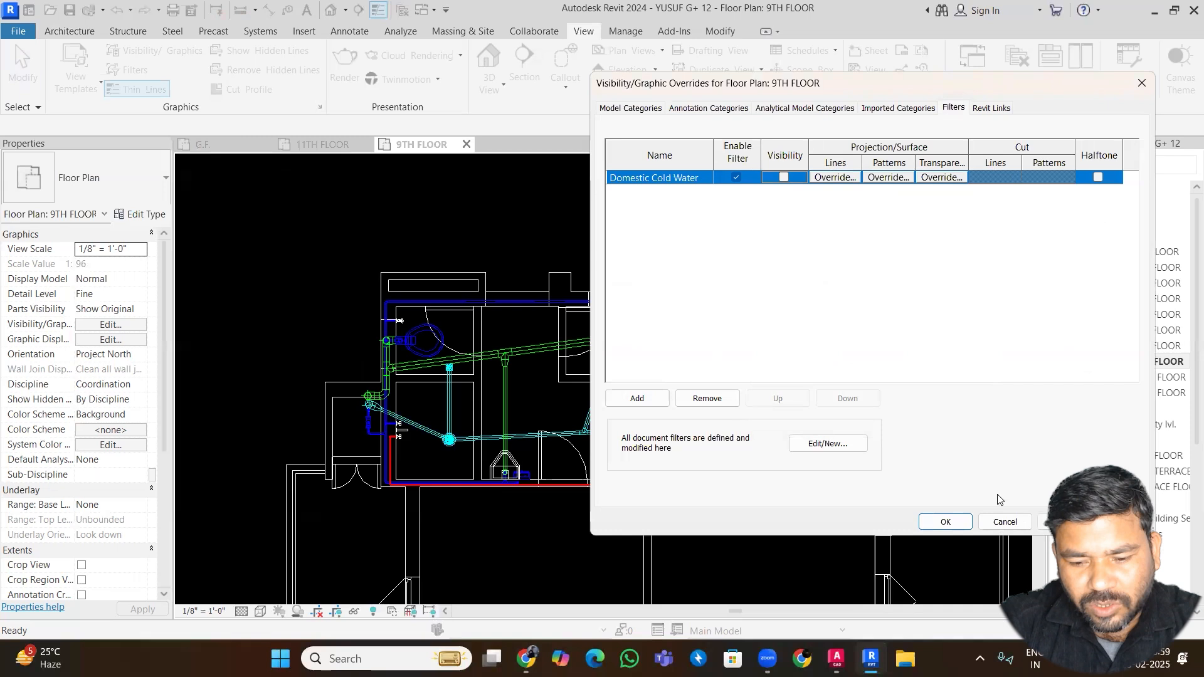
pyautogui.click(948, 523)
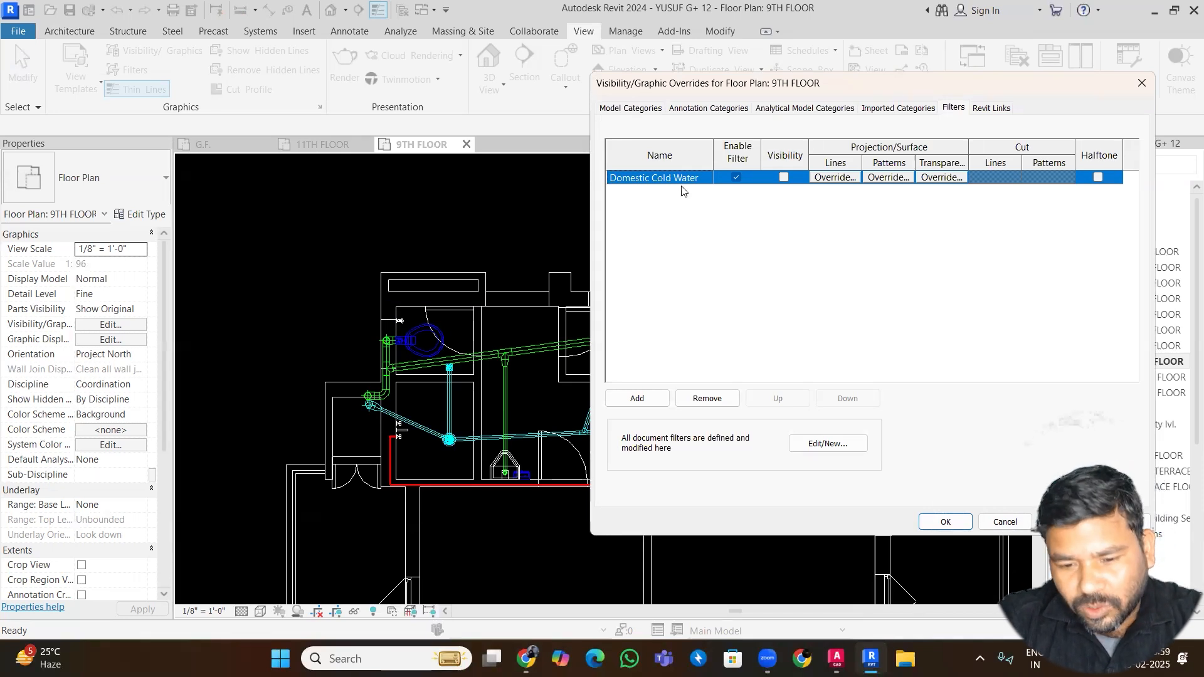
pyautogui.click(783, 179)
pyautogui.click(945, 522)
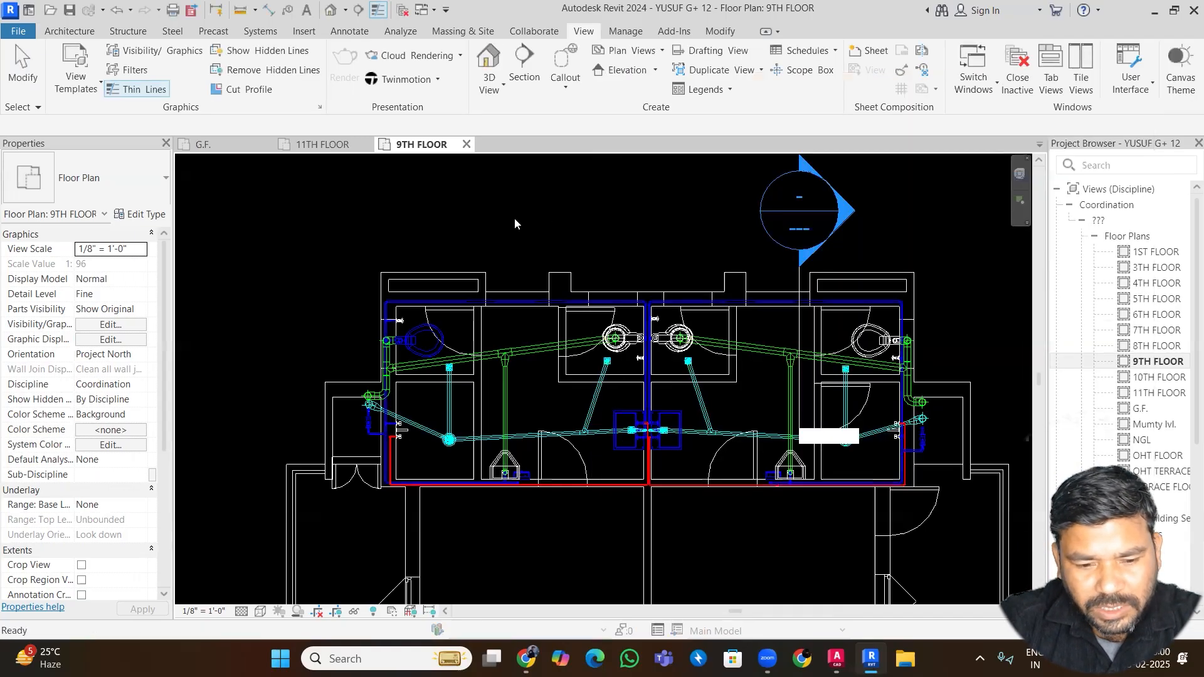
# - Remove the Domestic Cold Water filter from the 9TH FLOOR plan's visibility/graphic overrides
pyautogui.scroll(2, 429, 402)
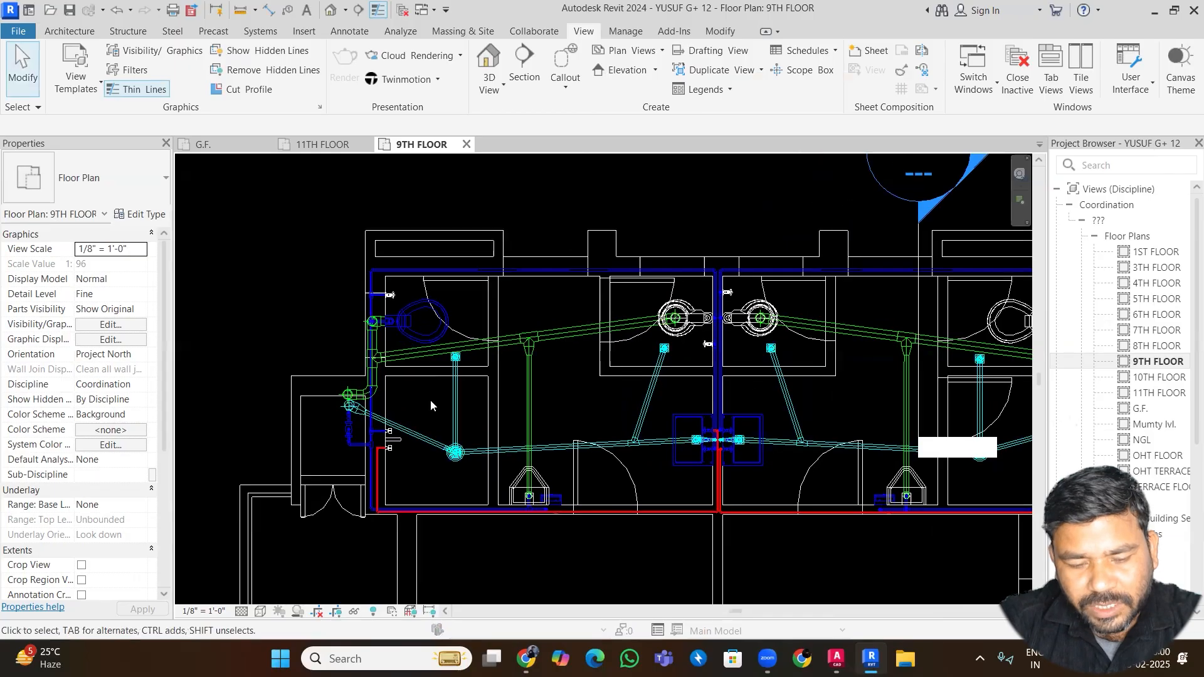
pyautogui.scroll(2, 430, 405)
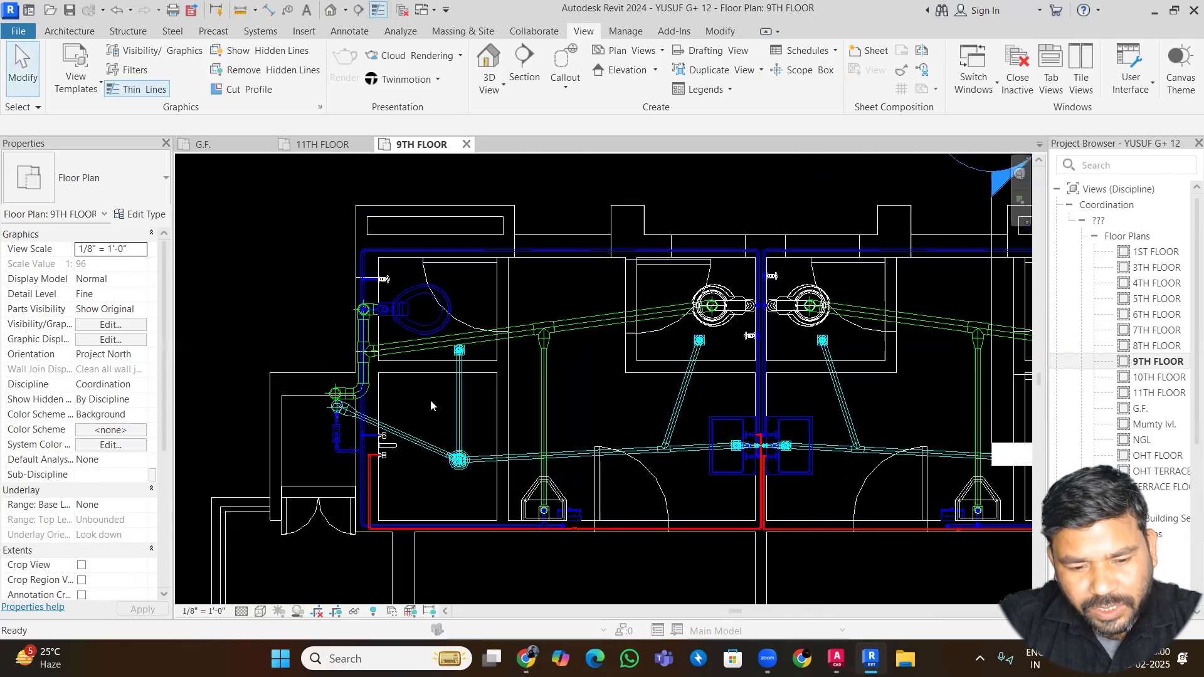
pyautogui.press('v')
pyautogui.press('g')
pyautogui.click(953, 108)
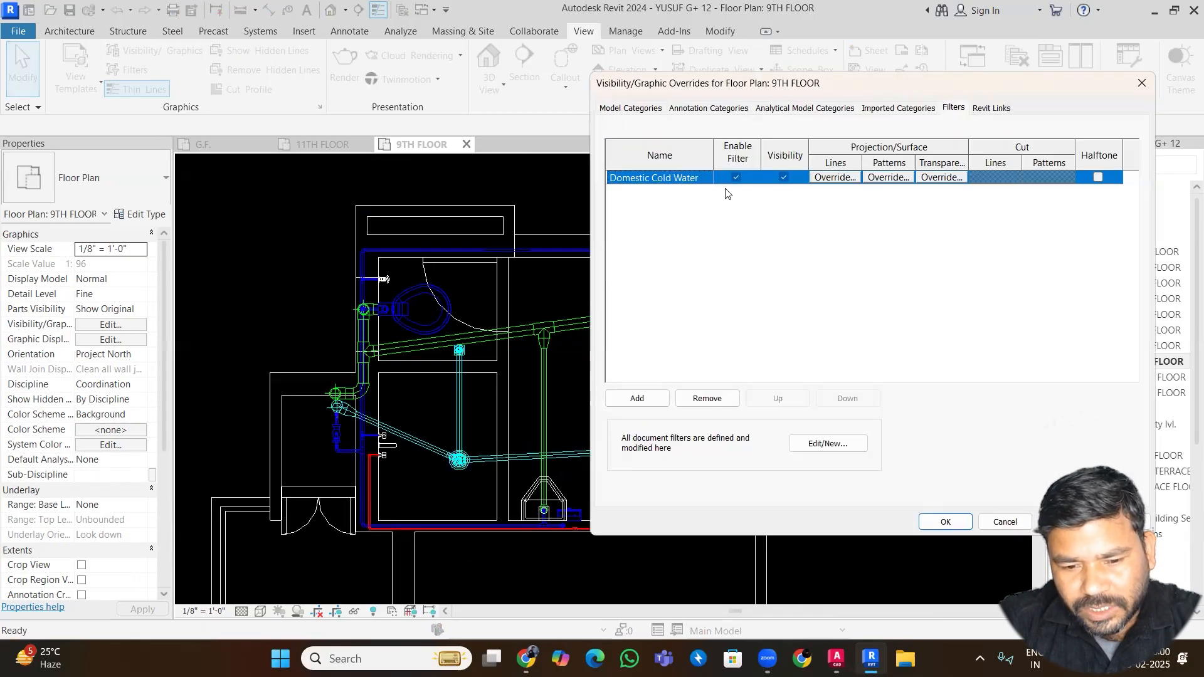
pyautogui.click(702, 401)
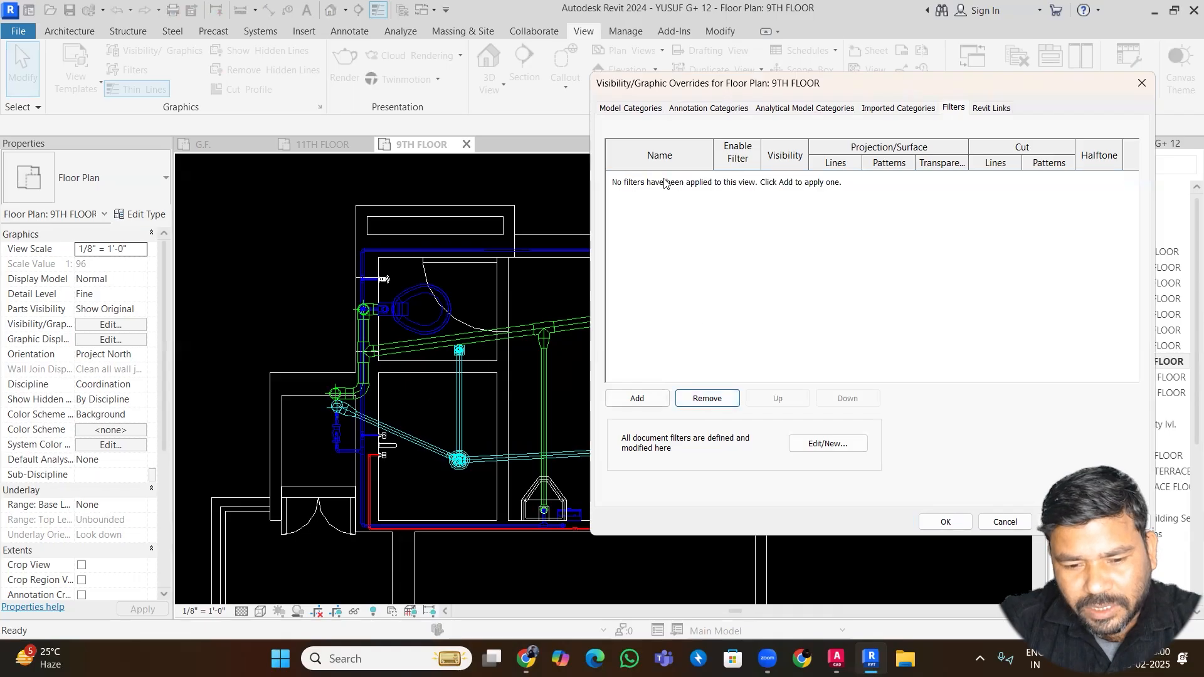
# - Review the rules of the rule-based filters, from Domestic Cold Water through Vent and back to Sanitary, and close the filter definitions
pyautogui.click(816, 442)
pyautogui.click(448, 203)
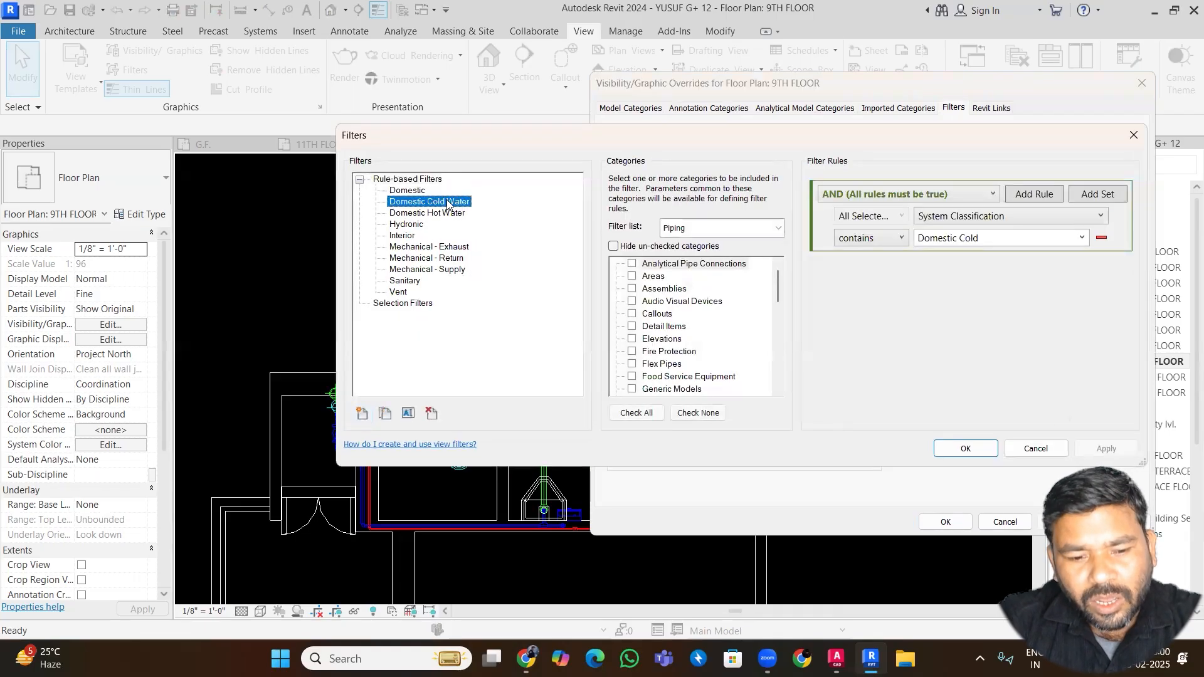
pyautogui.click(445, 214)
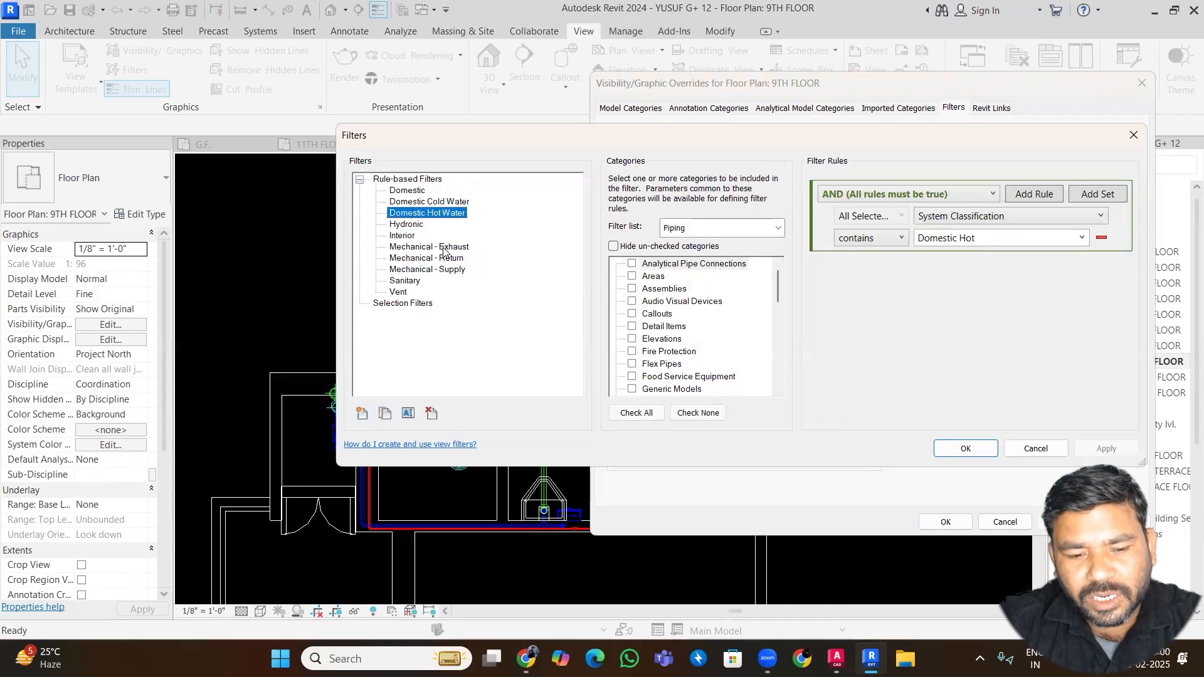
pyautogui.click(408, 225)
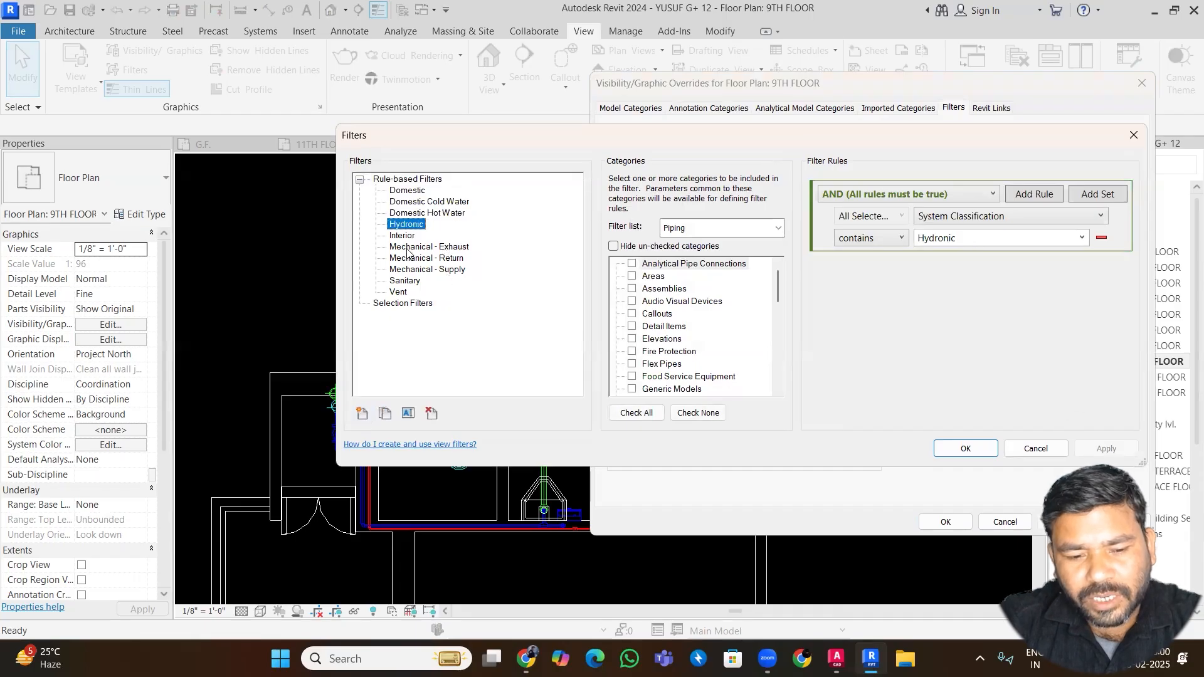
pyautogui.click(408, 248)
pyautogui.click(411, 259)
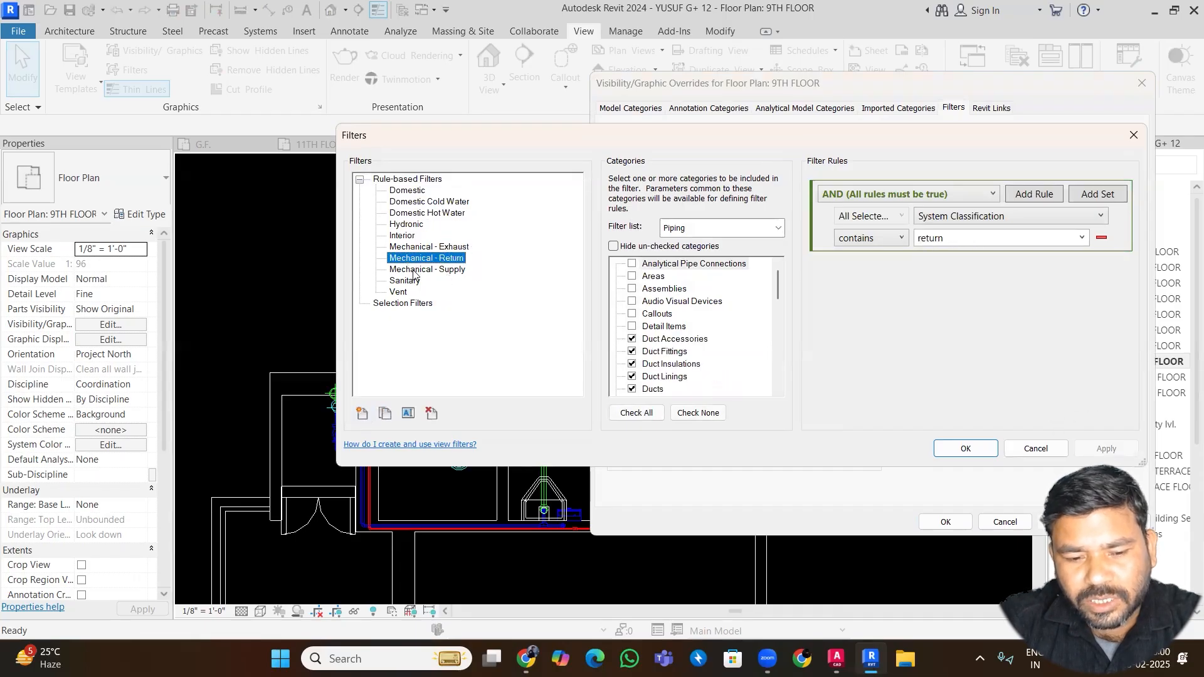
pyautogui.click(413, 271)
pyautogui.click(409, 281)
pyautogui.click(401, 293)
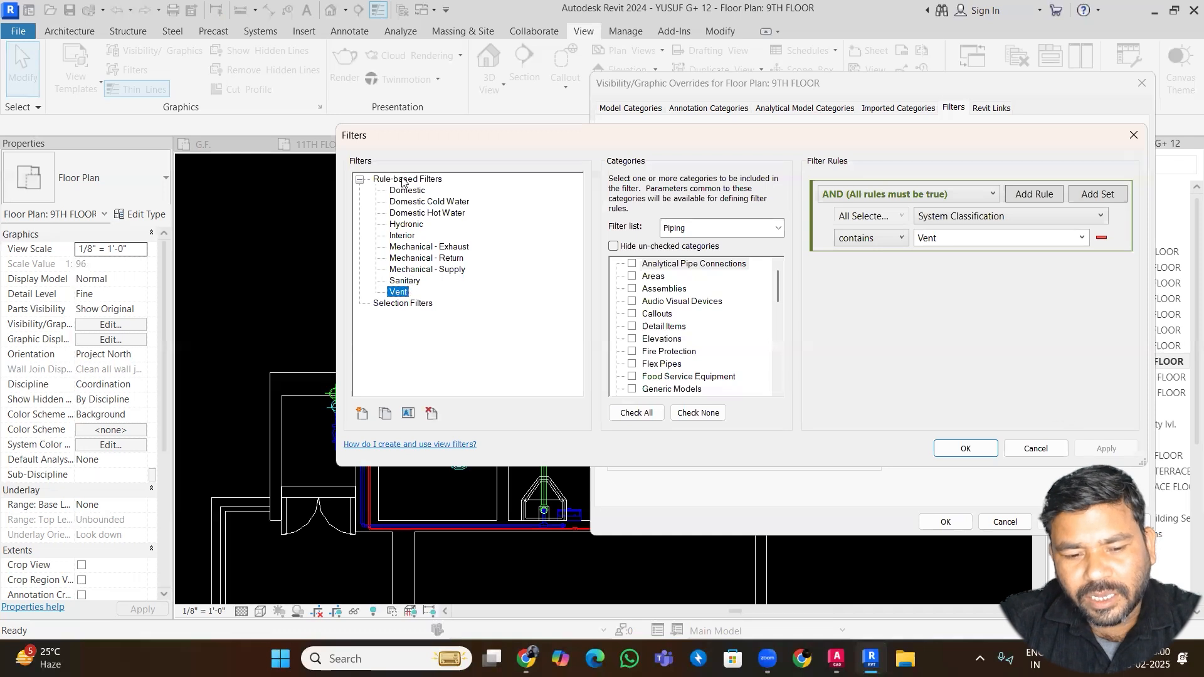
pyautogui.click(407, 281)
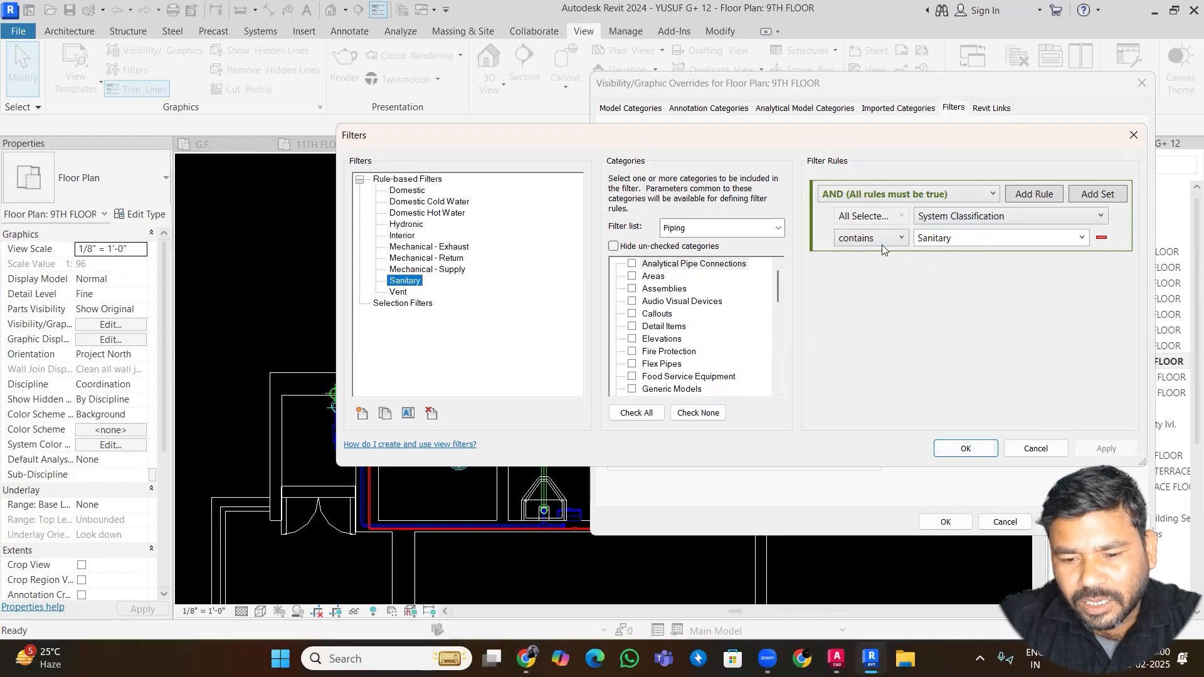
pyautogui.click(976, 449)
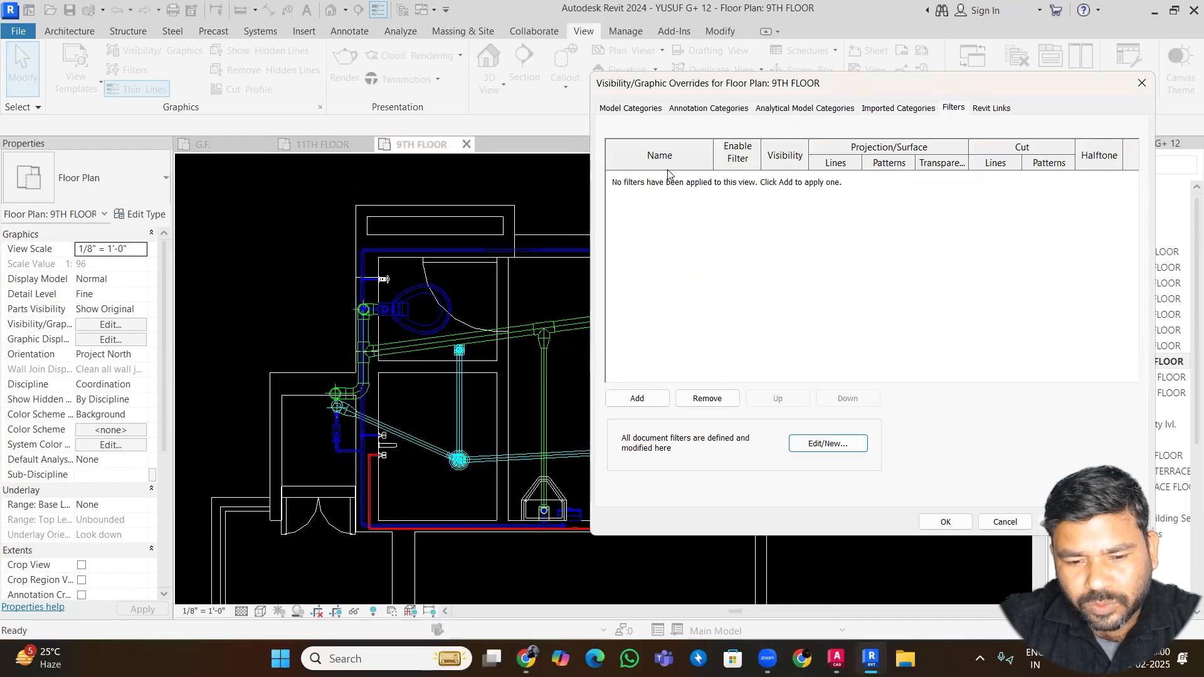
# - Add the Sanitary filter to the 9TH FLOOR plan's visibility/graphic overrides
pyautogui.click(638, 398)
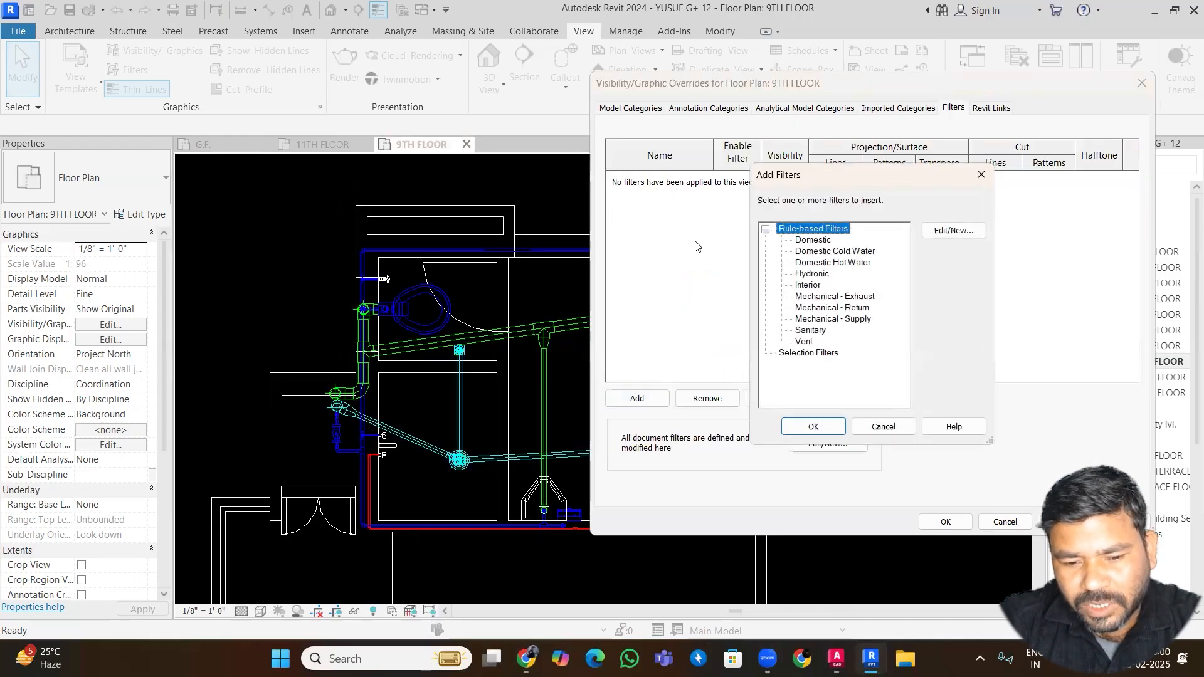
pyautogui.click(811, 331)
pyautogui.click(804, 427)
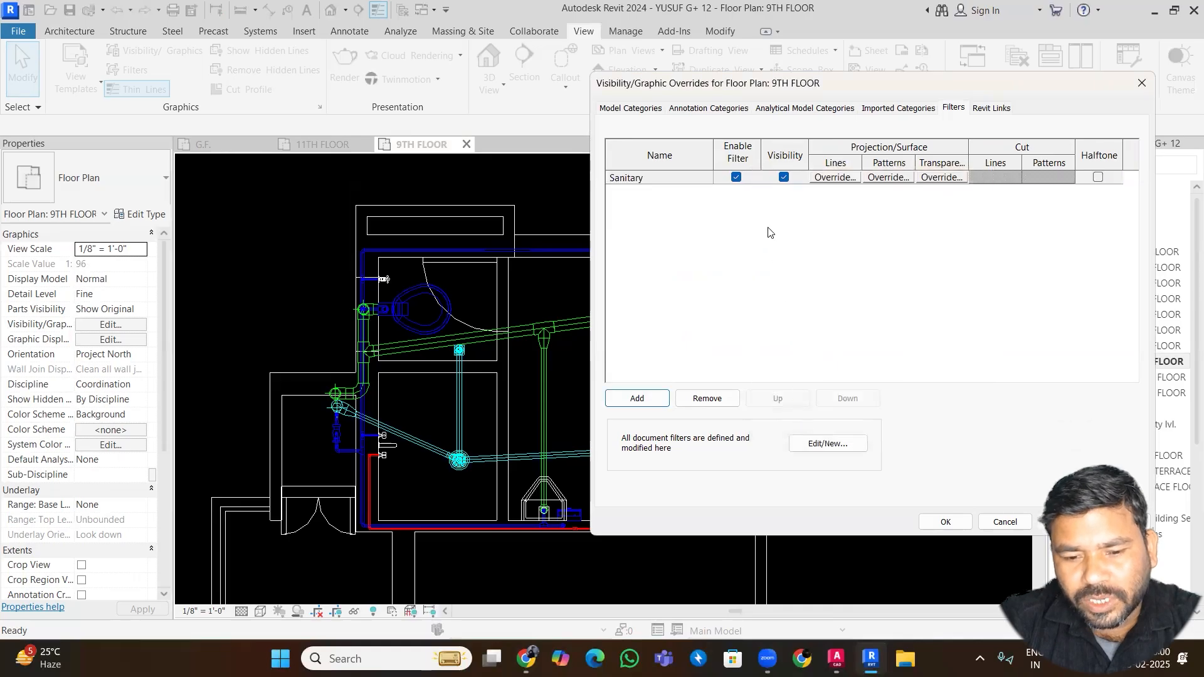
# - Turn off the Sanitary filter's visibility and apply it, switch it back on, and accept the 9TH FLOOR overrides
pyautogui.click(784, 178)
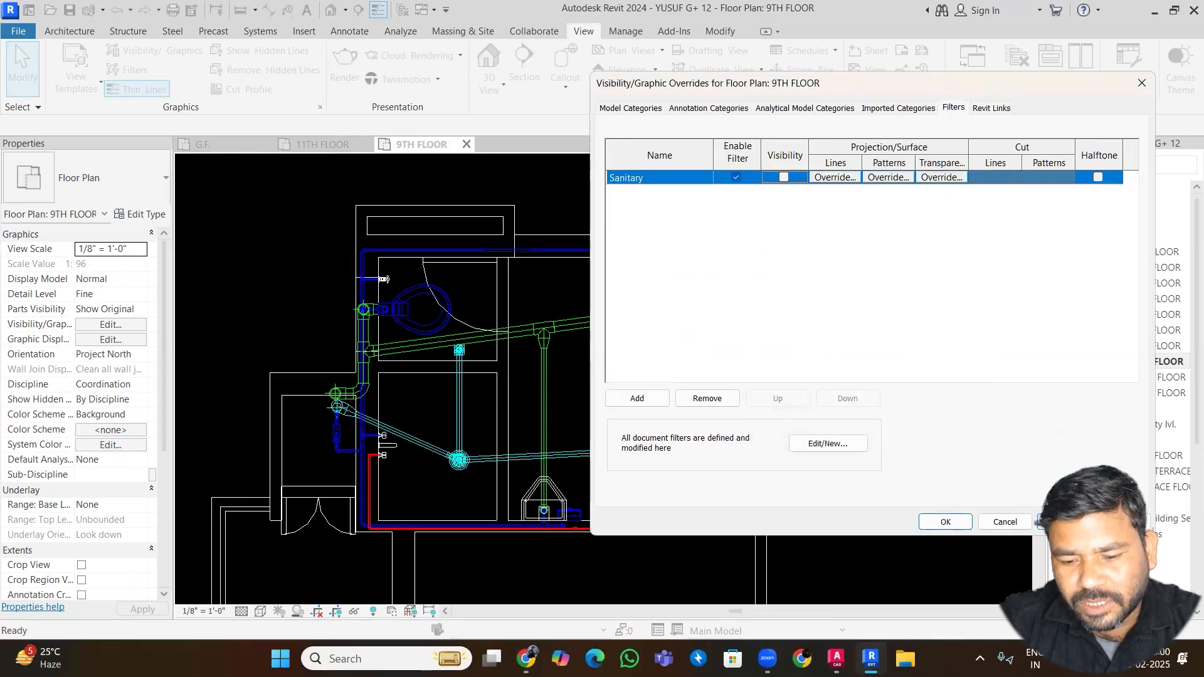
pyautogui.click(958, 524)
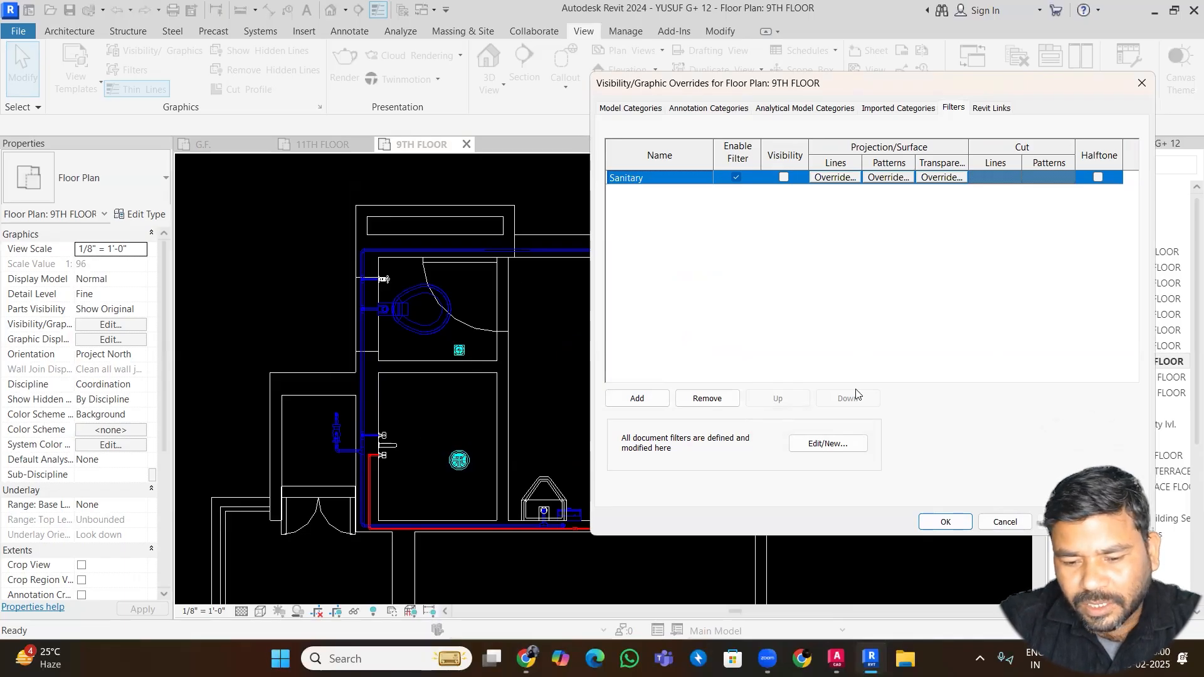
pyautogui.click(784, 177)
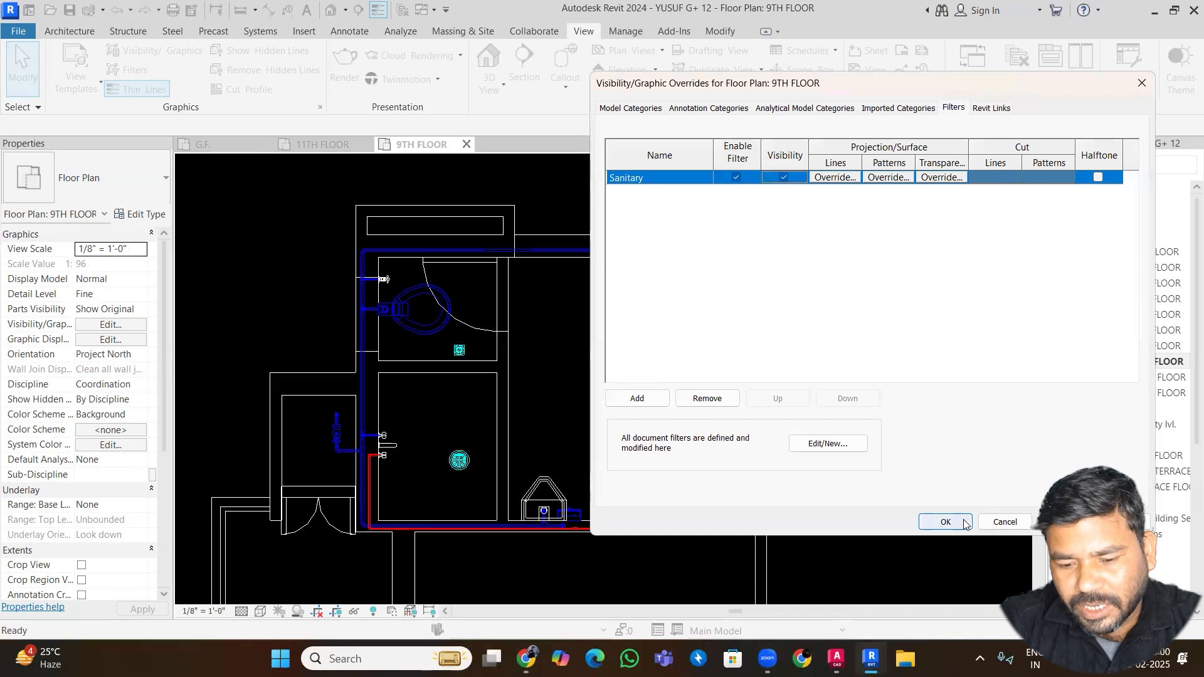
pyautogui.click(945, 522)
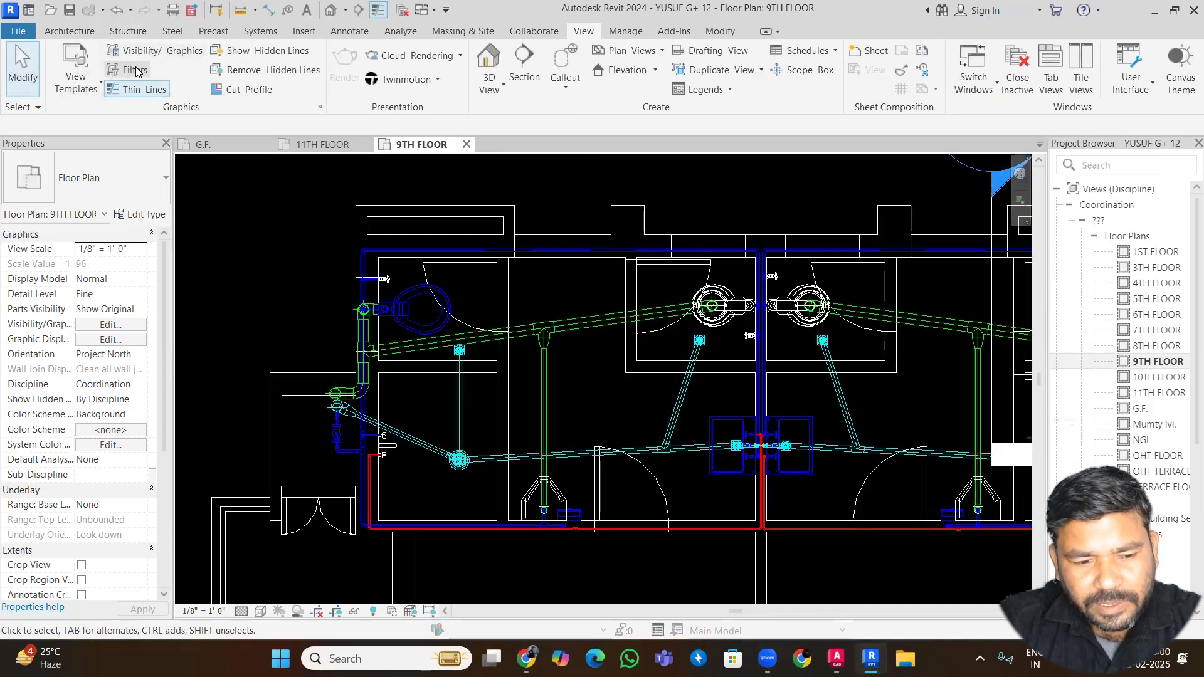
# - Check the Sanitary filter's rule in the filter definitions and leave them without changes
pyautogui.click(135, 70)
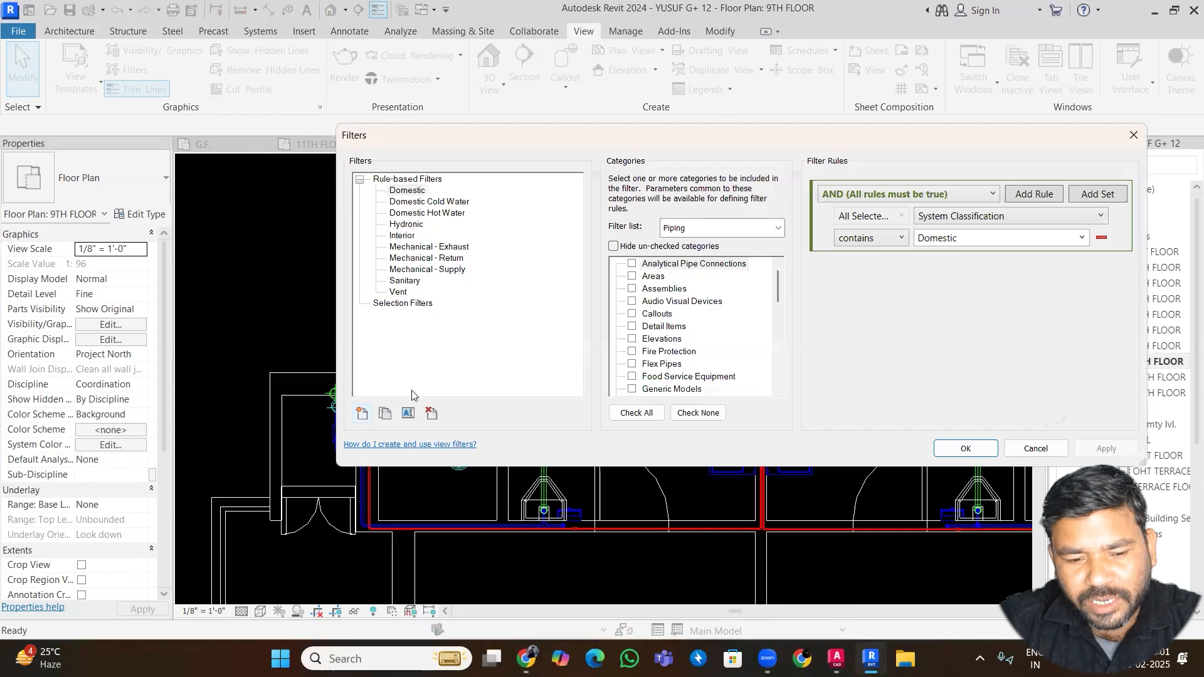
pyautogui.moveTo(535, 143); pyautogui.dragTo(602, 56)
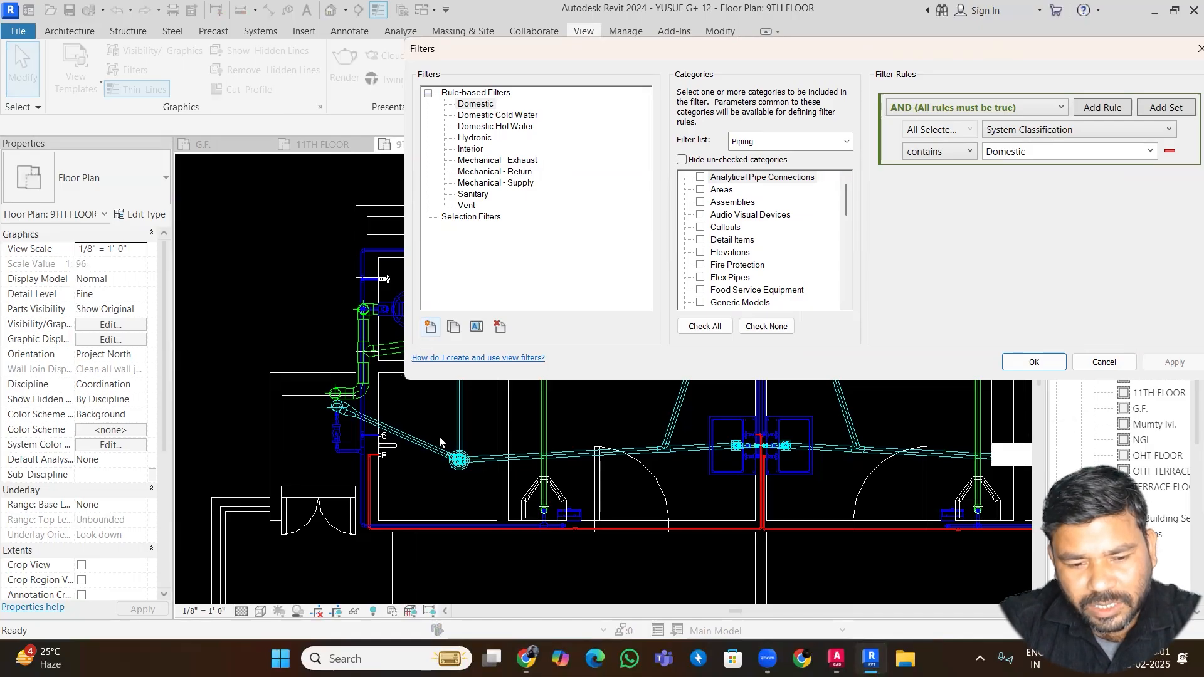
pyautogui.click(478, 195)
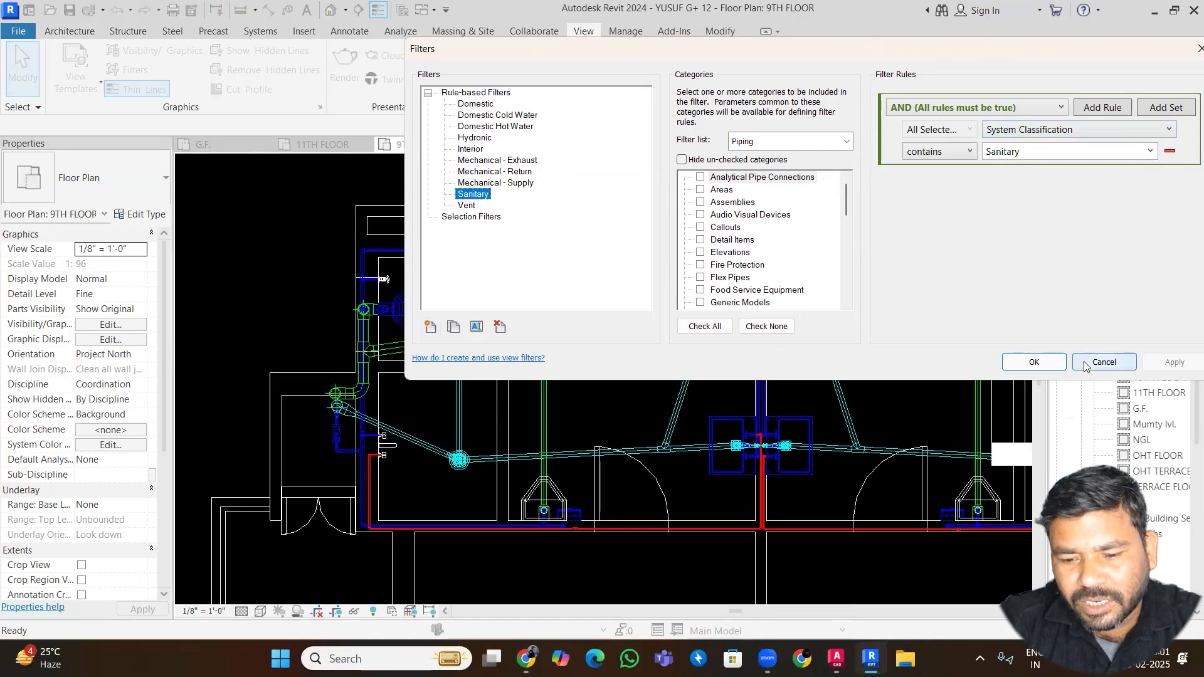
pyautogui.click(1104, 363)
# - Inspect the system classification of the sloping cyan waste pipe and of the floor trap it connects to, and clear the selection
pyautogui.scroll(2, 409, 421)
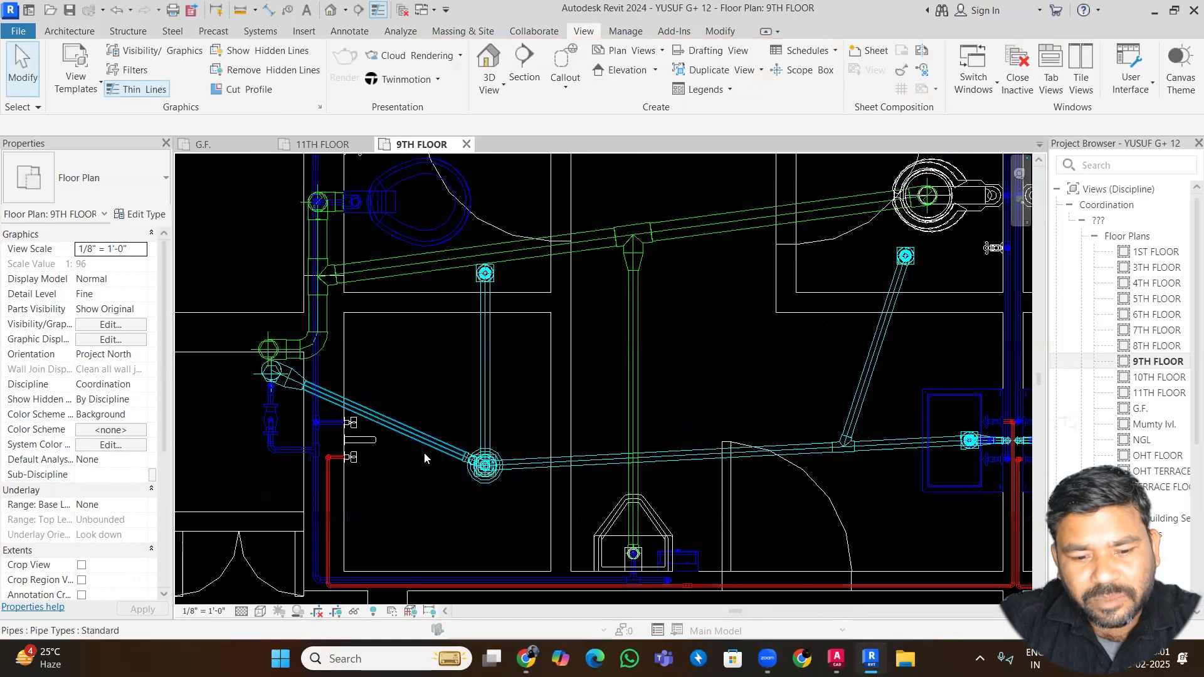
pyautogui.scroll(1, 424, 453)
pyautogui.click(439, 442)
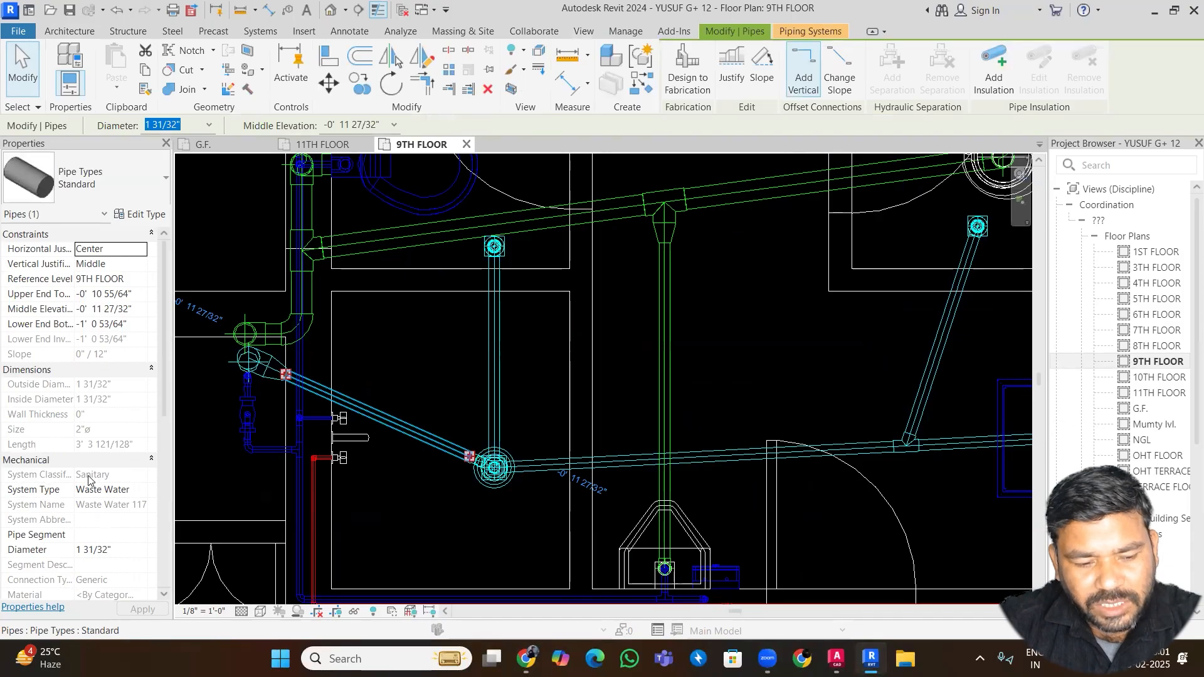
pyautogui.click(467, 476)
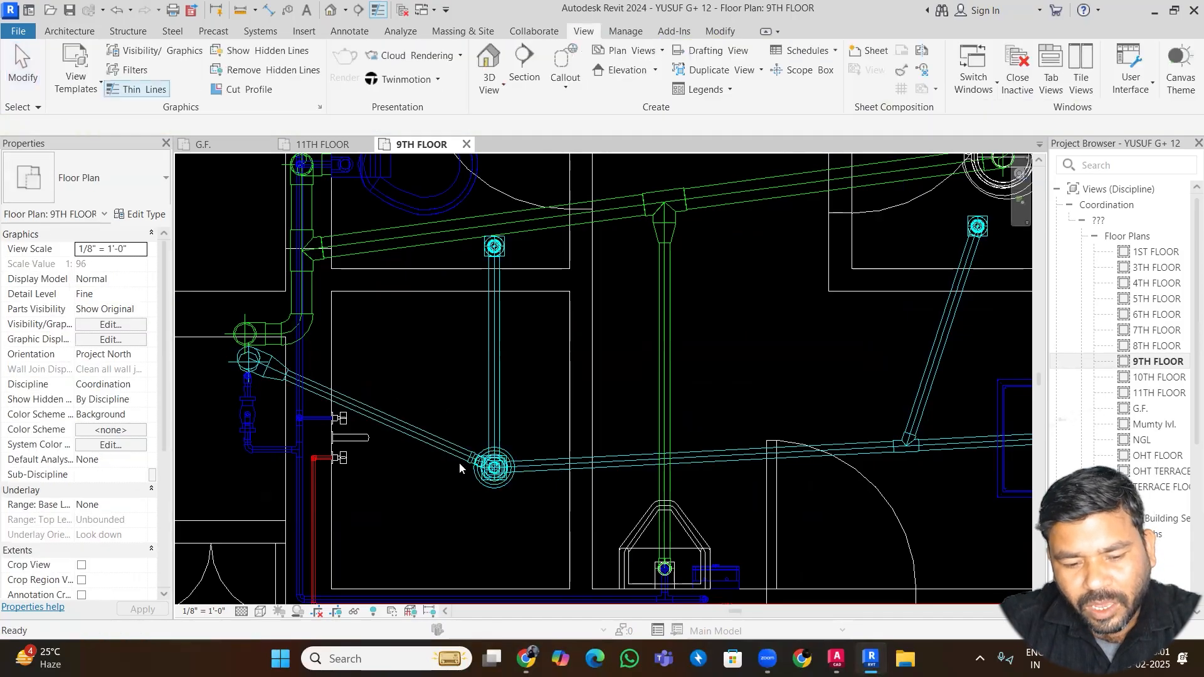
pyautogui.scroll(-2, 460, 468)
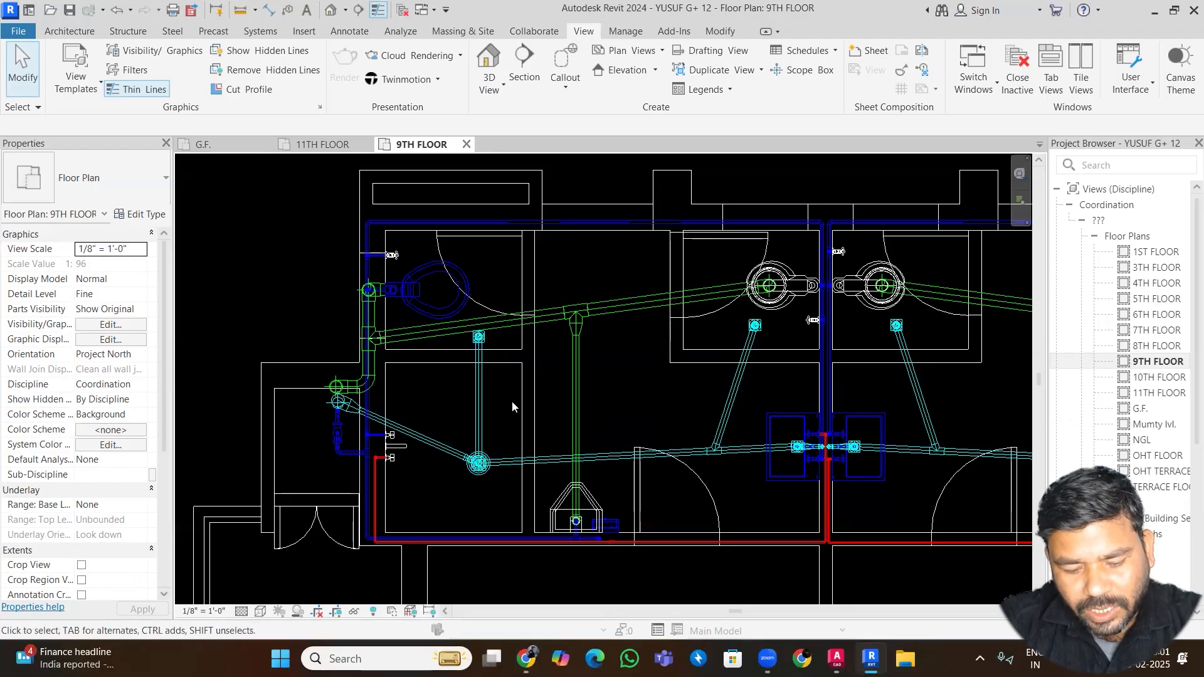
pyautogui.click(479, 478)
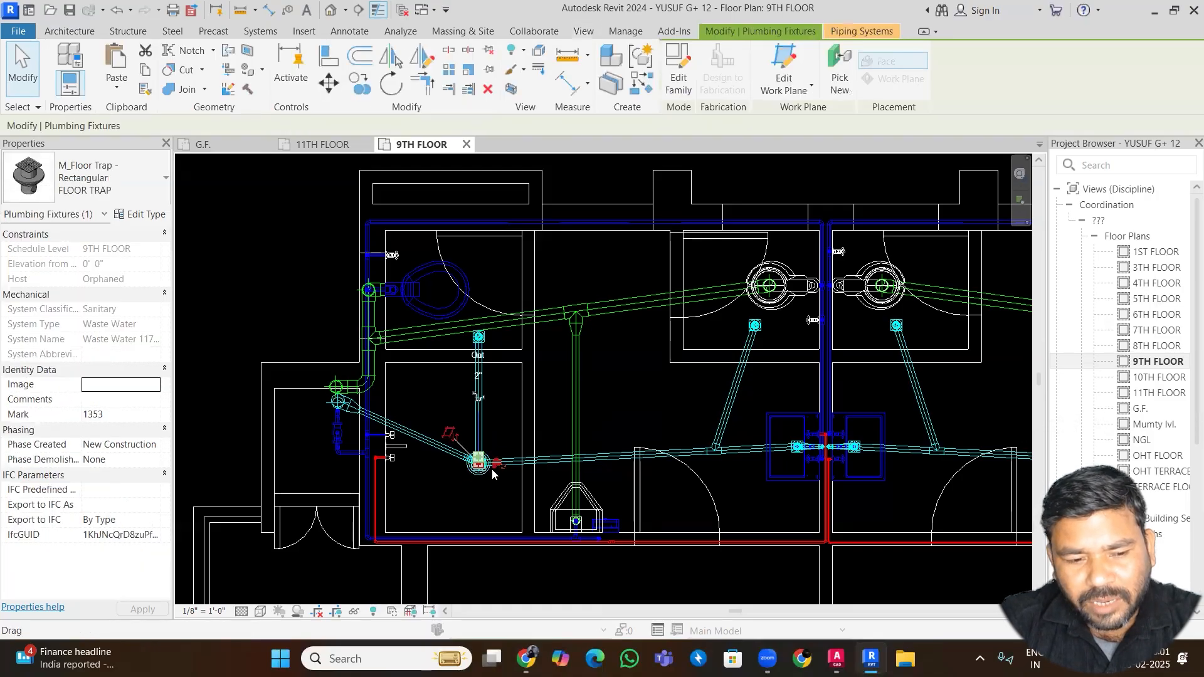
pyautogui.press('Escape')
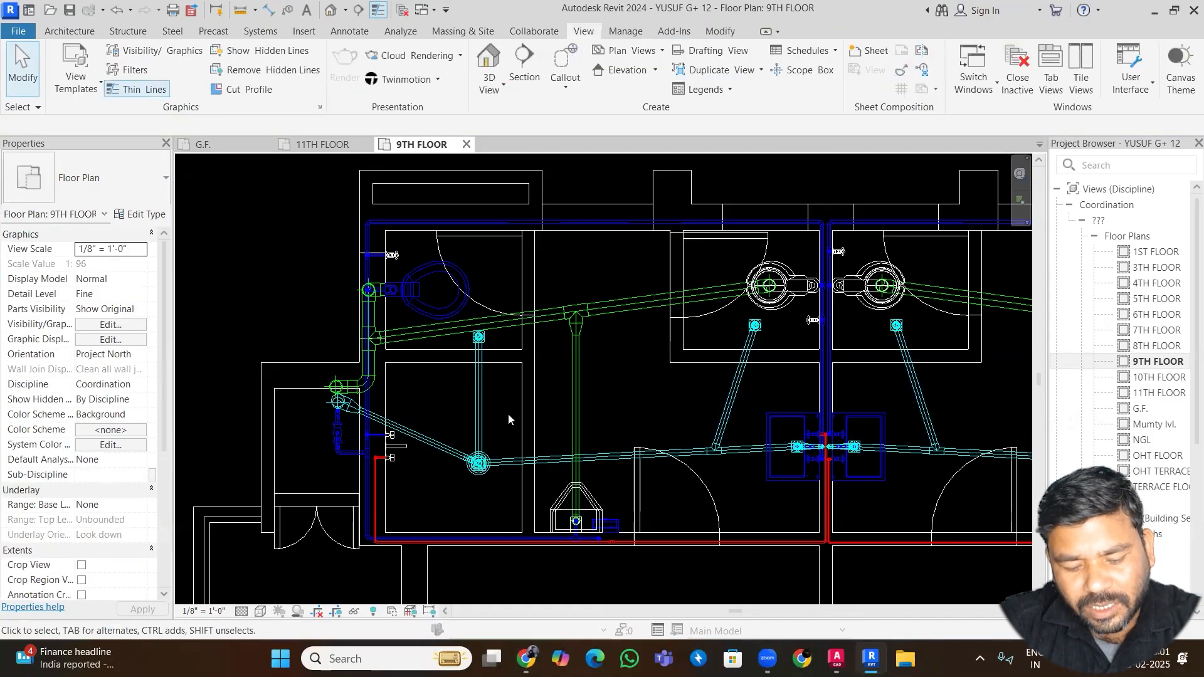
# - Include the Plumbing Fixtures category in the Sanitary filter through the 9TH FLOOR visibility/graphic overrides and accept the filter definition
pyautogui.press('v')
pyautogui.press('g')
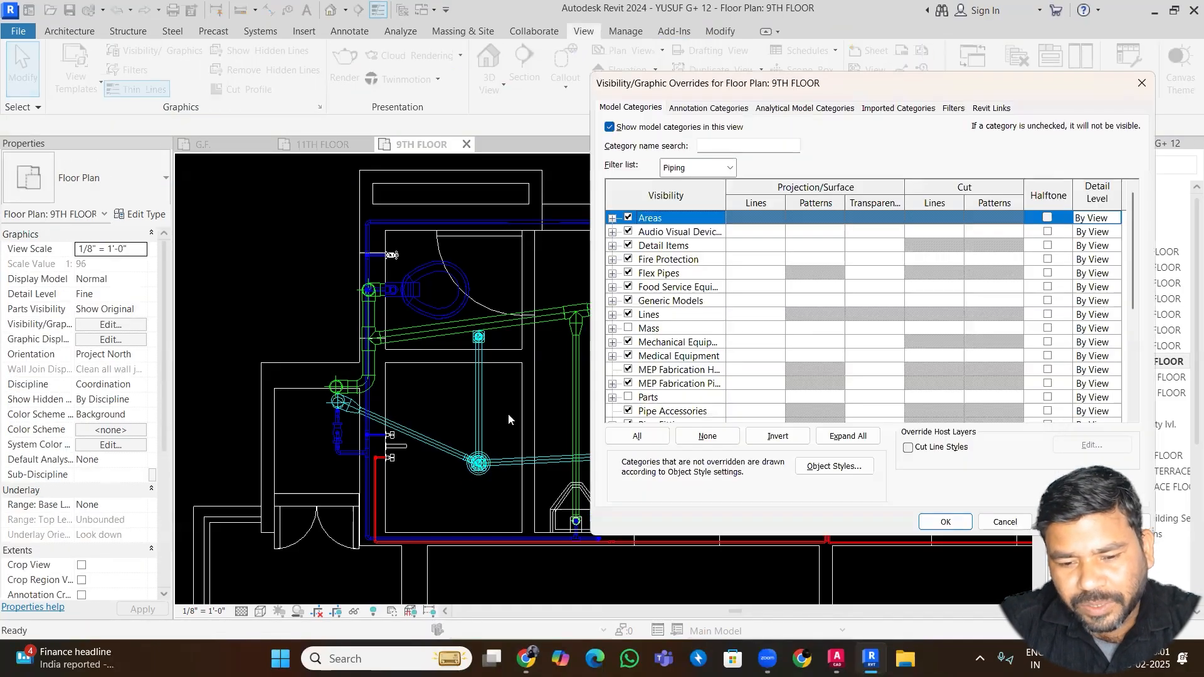
pyautogui.click(953, 109)
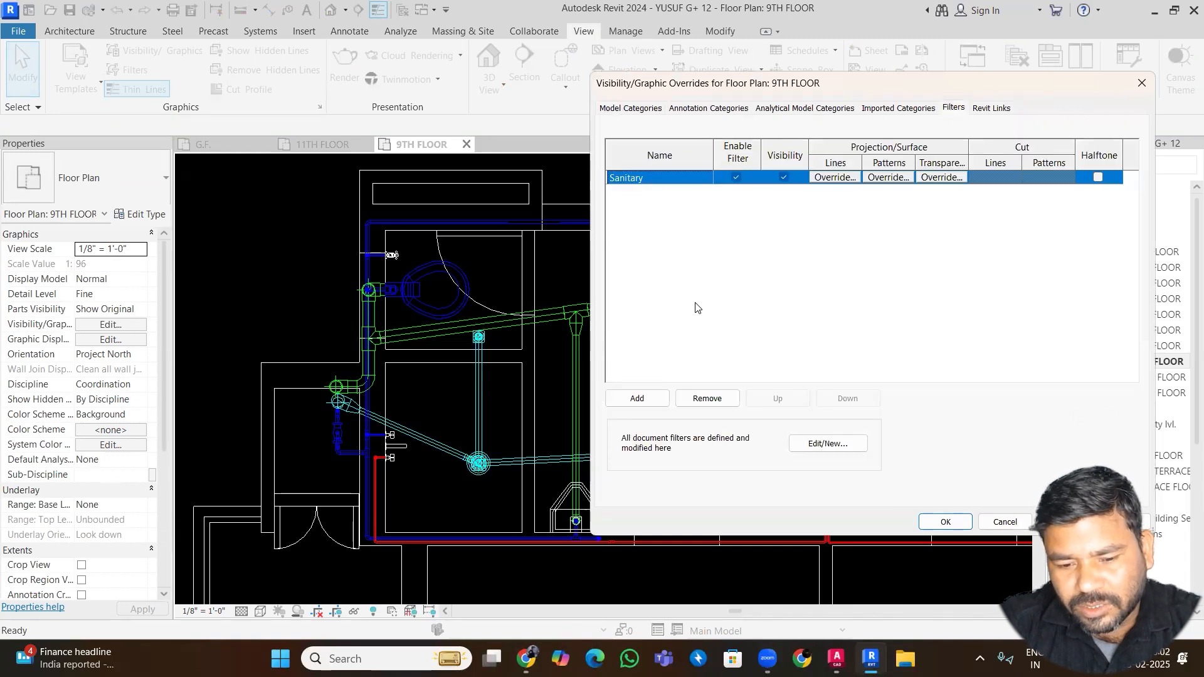
pyautogui.click(829, 443)
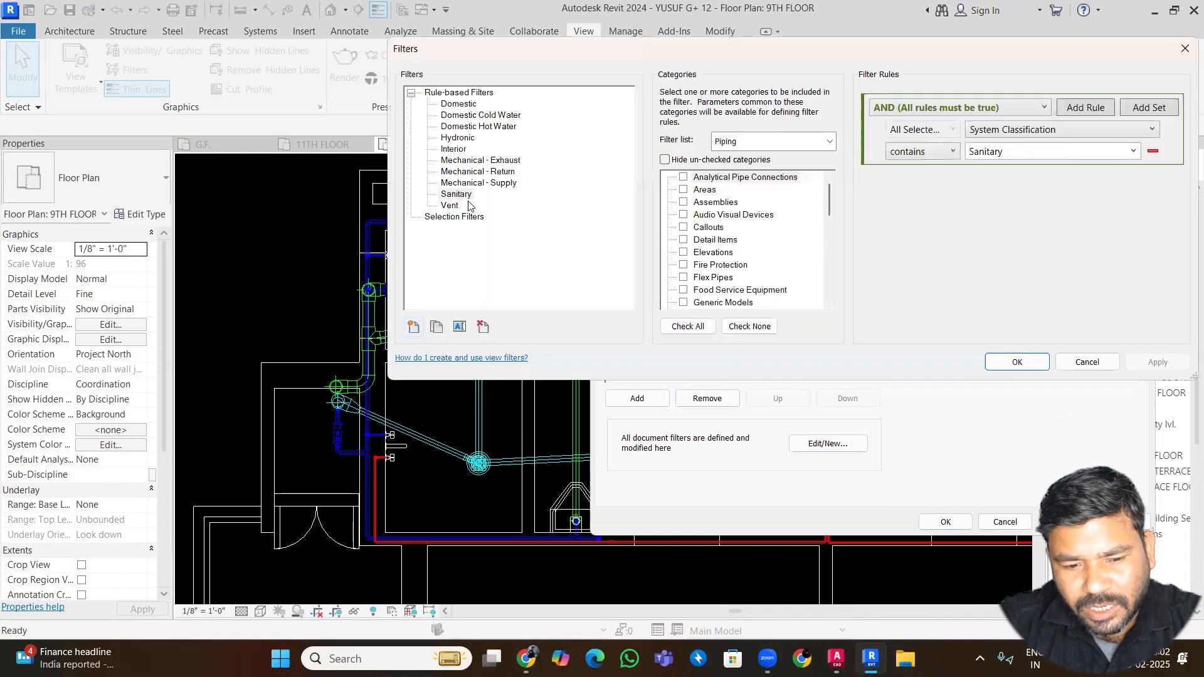
pyautogui.click(463, 195)
pyautogui.moveTo(827, 201); pyautogui.dragTo(829, 256)
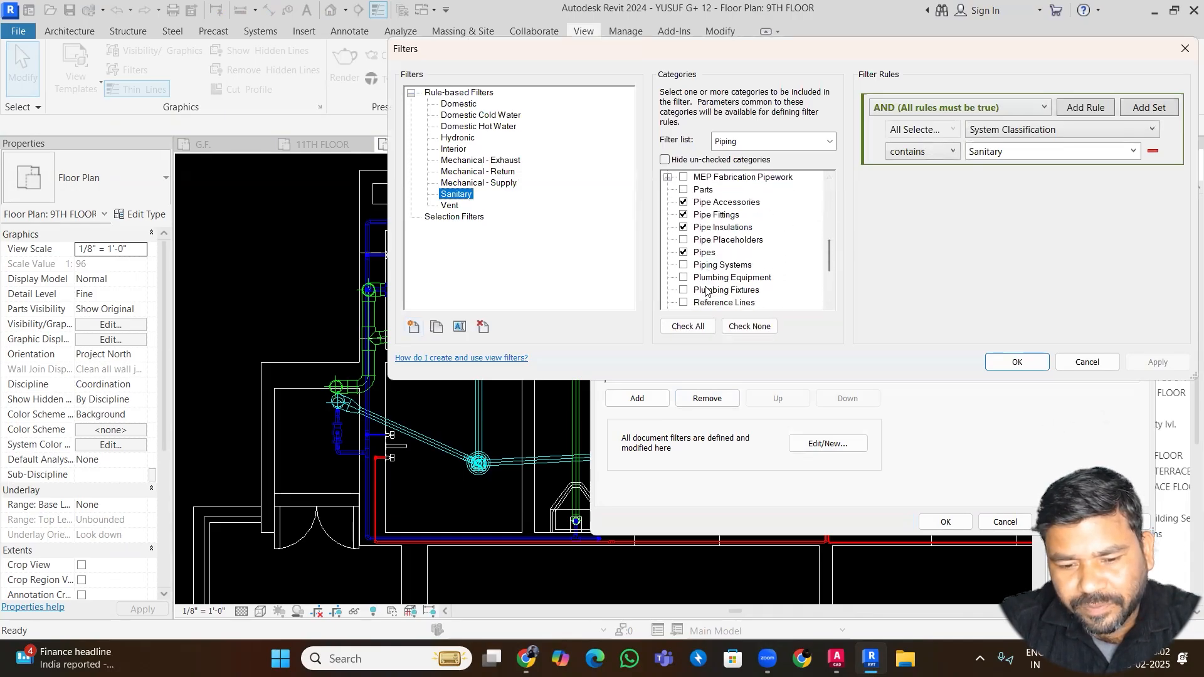
pyautogui.click(685, 290)
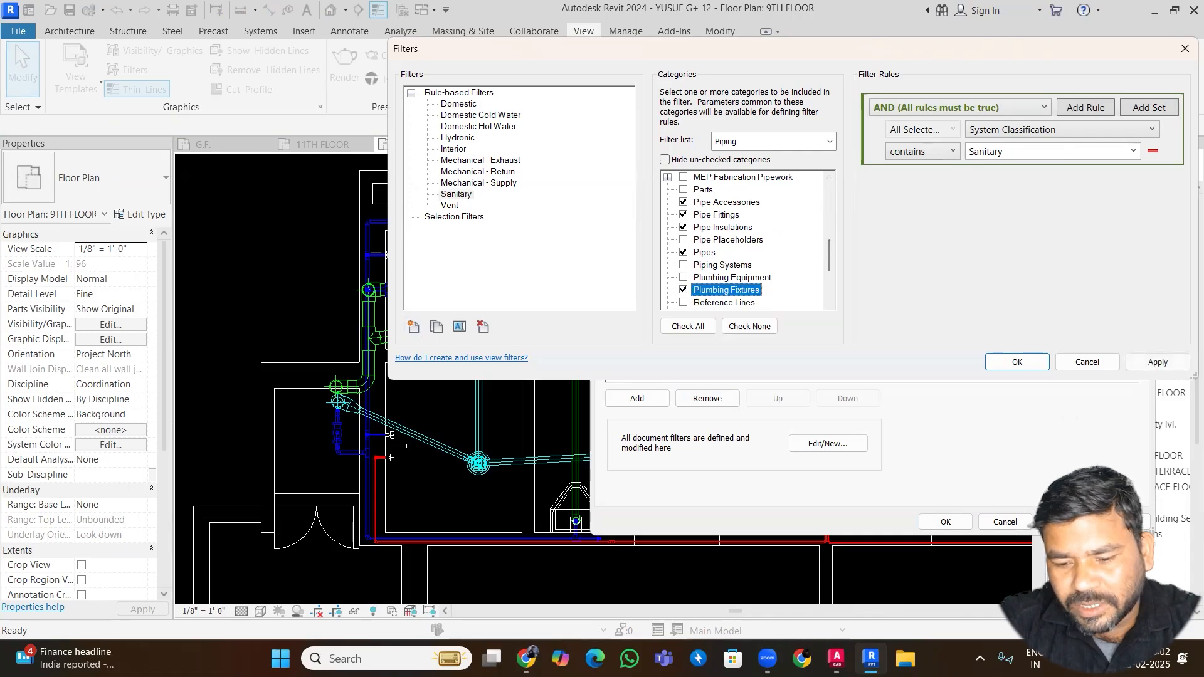
pyautogui.click(971, 531)
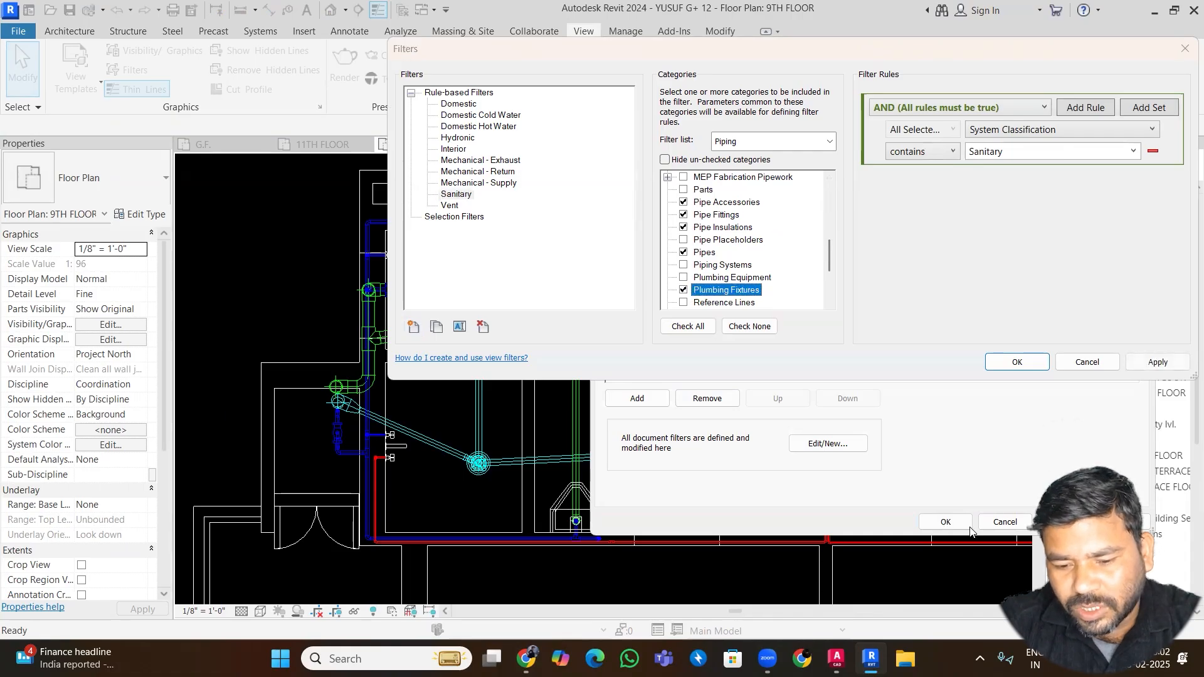
pyautogui.click(1015, 363)
# - Apply the Sanitary filter with its visibility off to hide sanitary pipes and fixtures, and restore its visibility before accepting the overrides
pyautogui.click(783, 177)
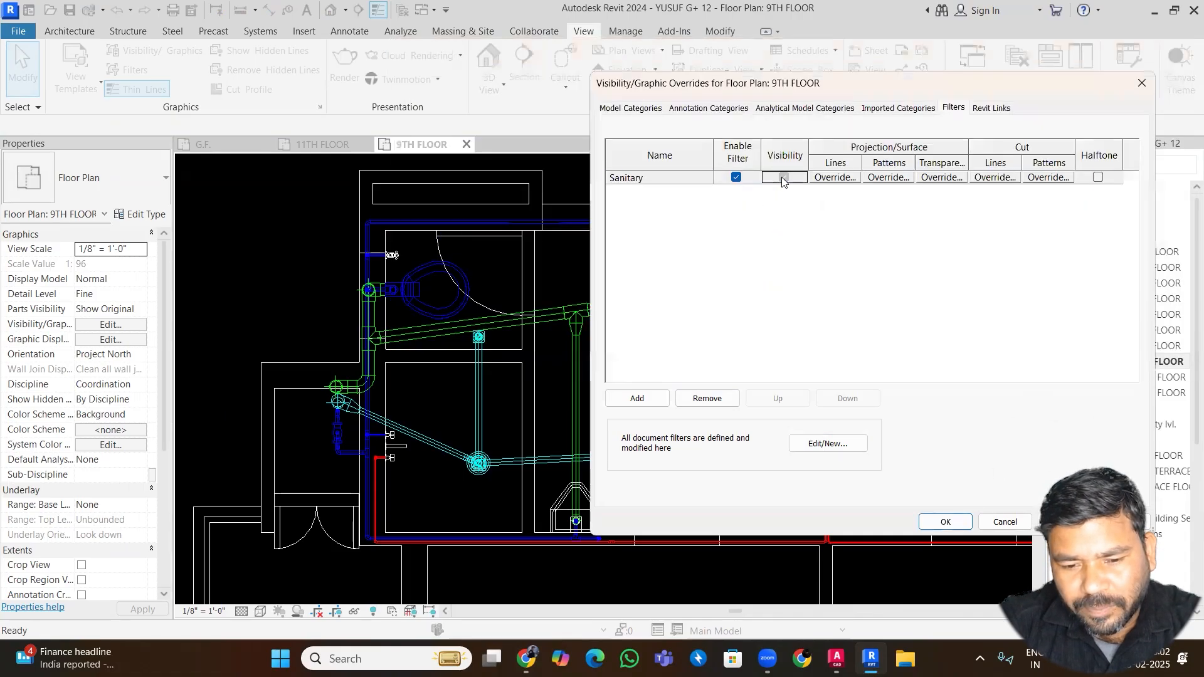
pyautogui.click(1064, 521)
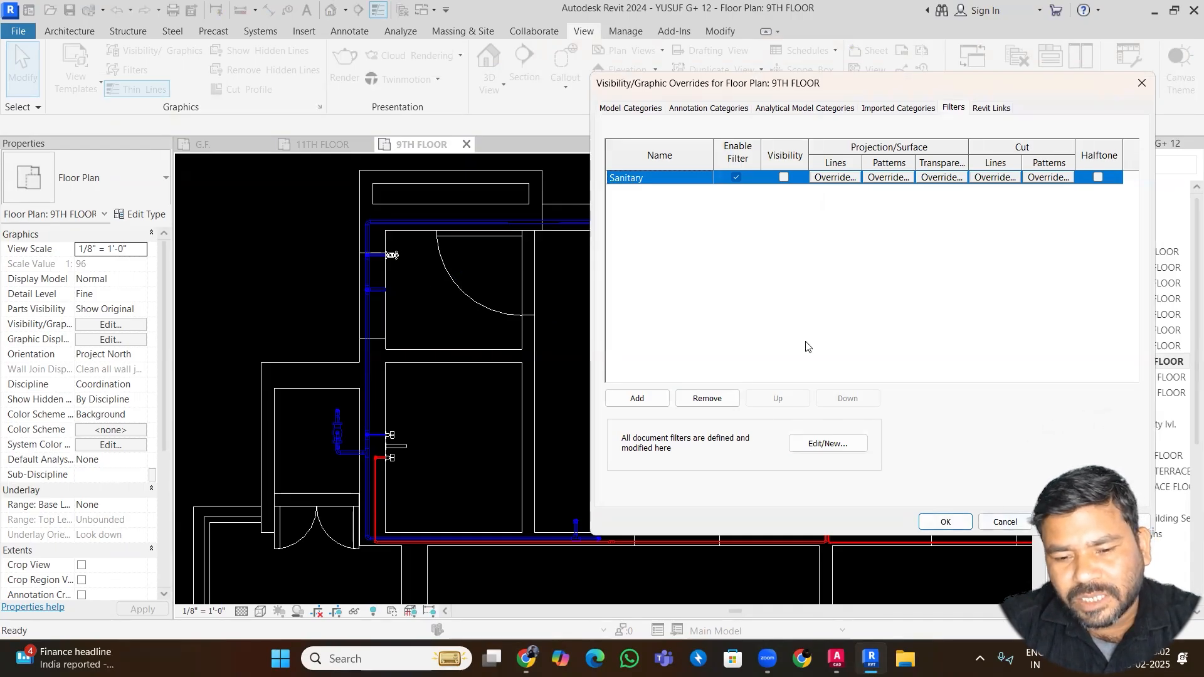
pyautogui.click(784, 177)
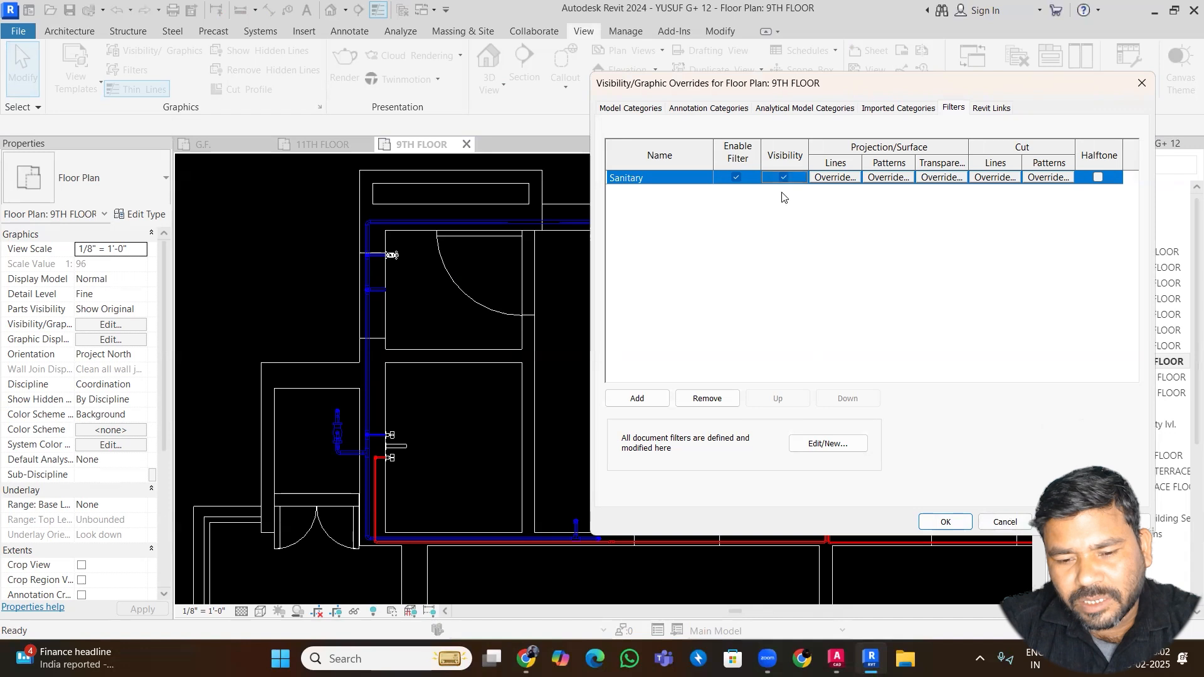
pyautogui.click(946, 522)
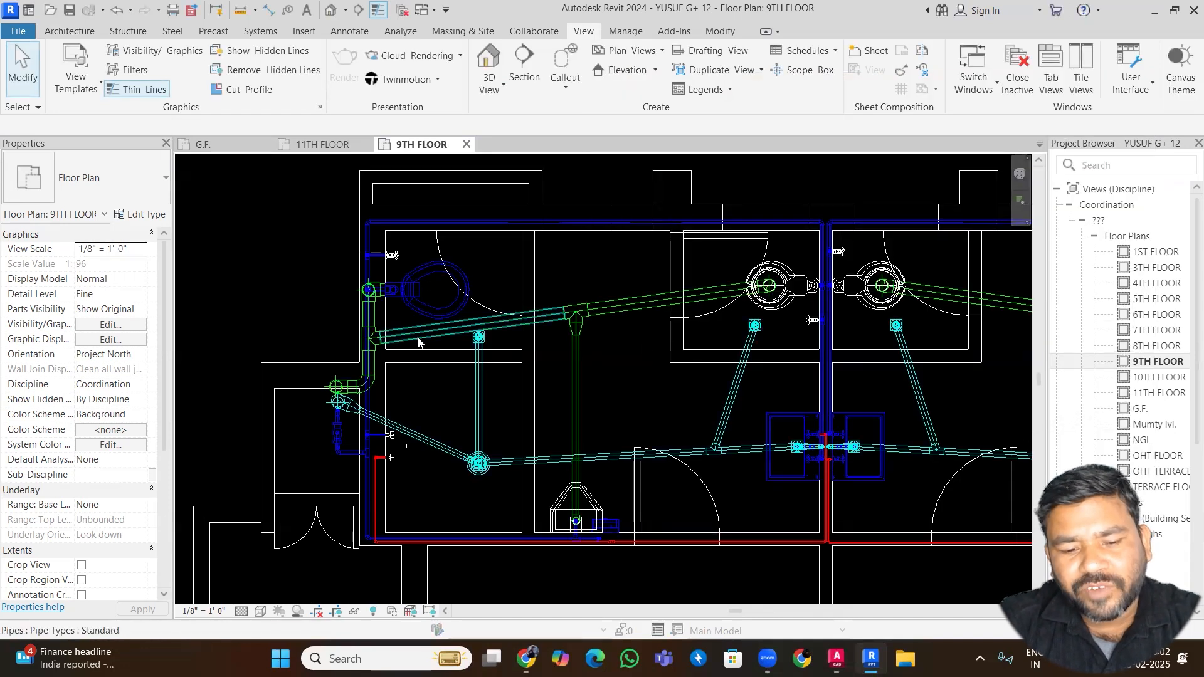
# - Inspect the system classification of the wall-mounted water closet and clear the selection
pyautogui.click(416, 287)
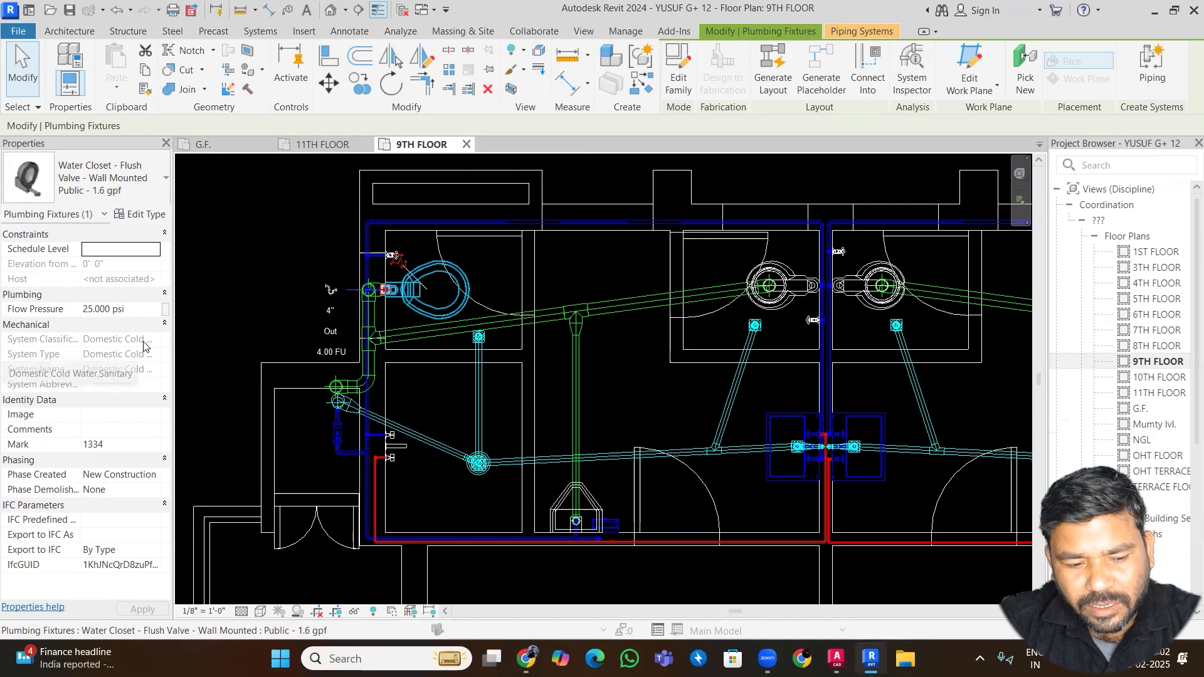
pyautogui.press('Escape')
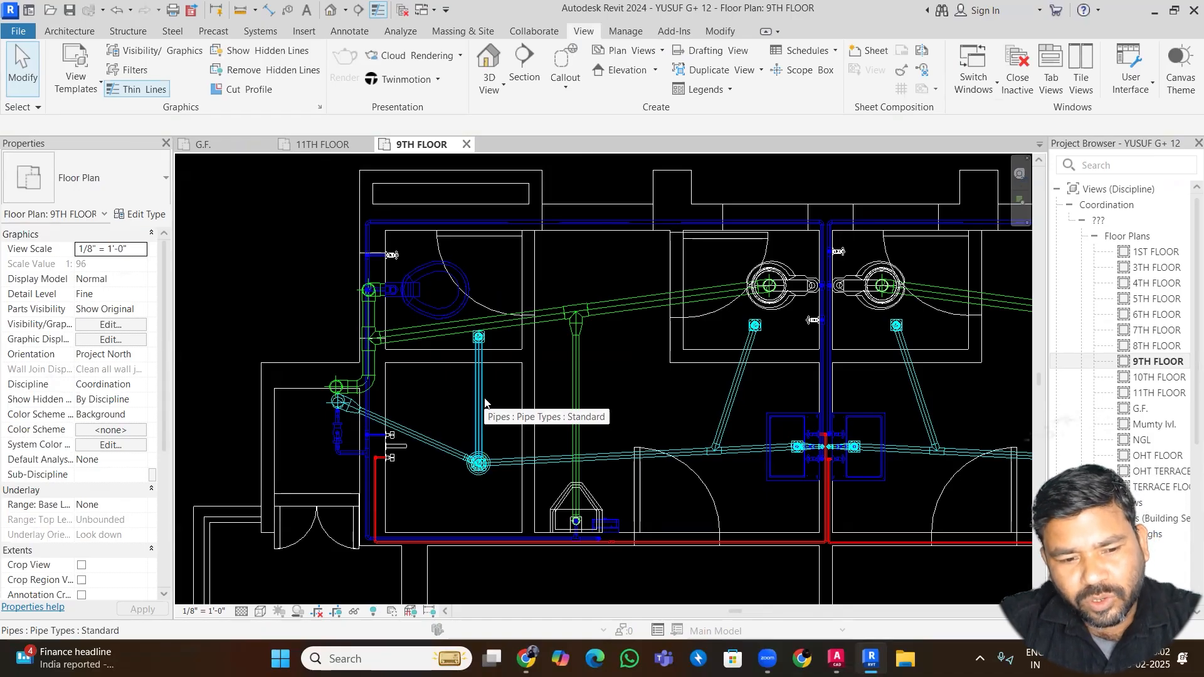
# - Create a new rule-based view filter named Waste Water
pyautogui.click(133, 70)
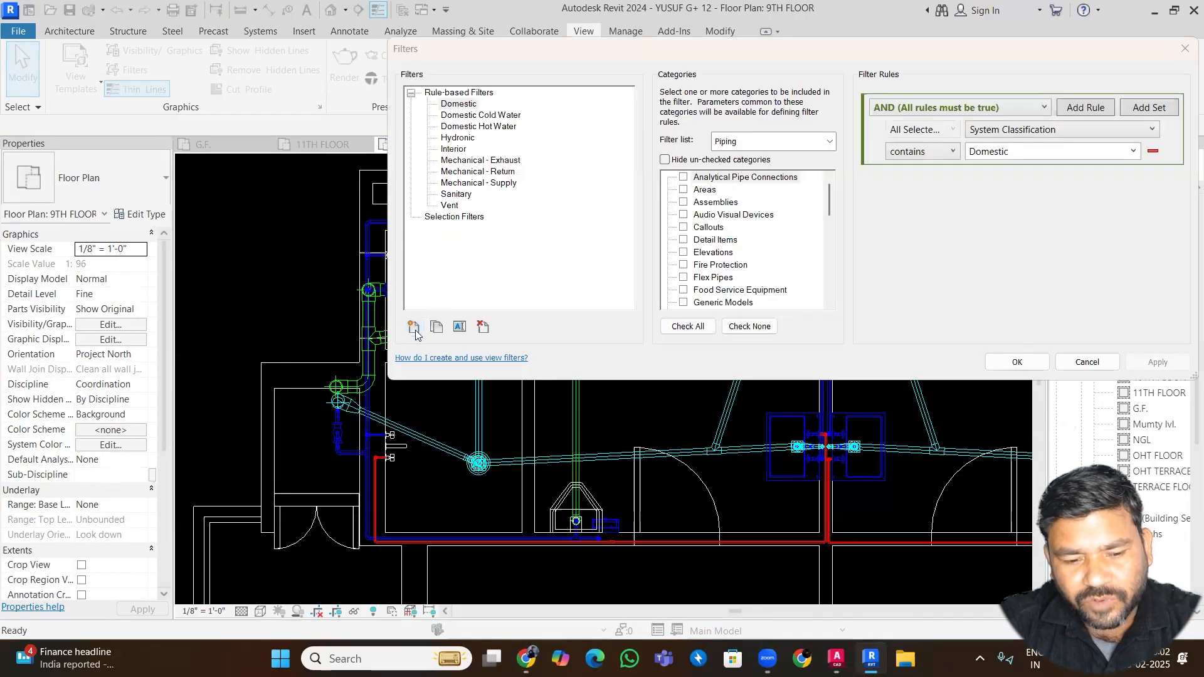
pyautogui.click(414, 327)
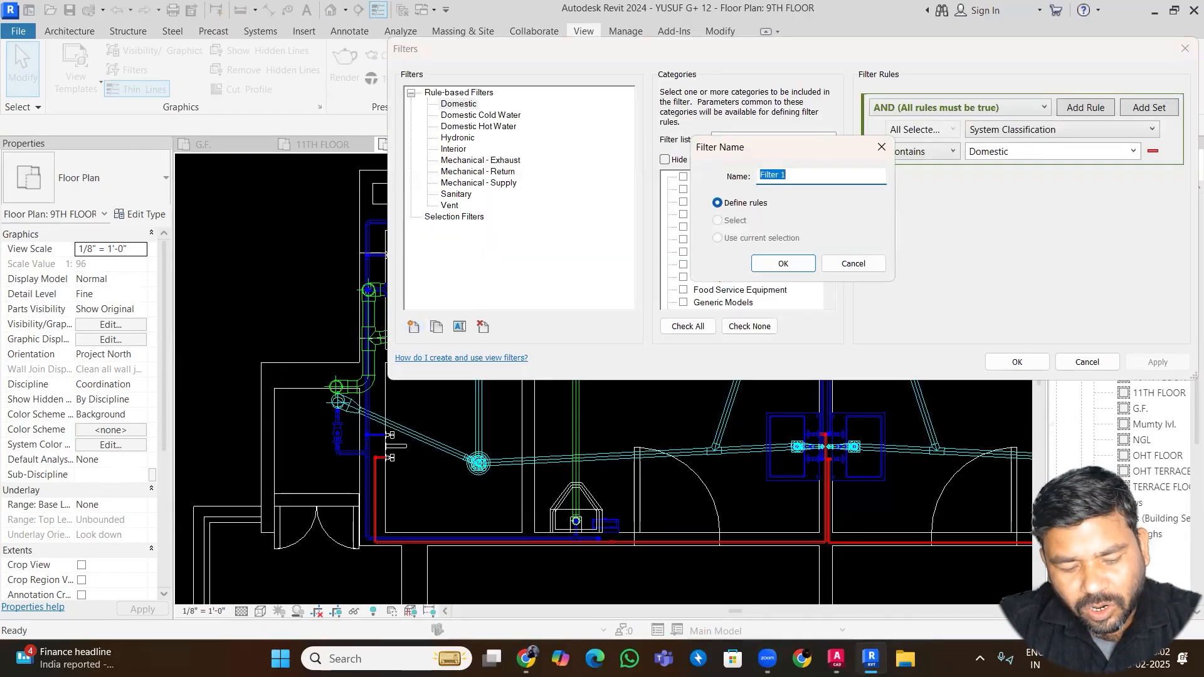
pyautogui.write('Ea')
pyautogui.press('BackSpace')
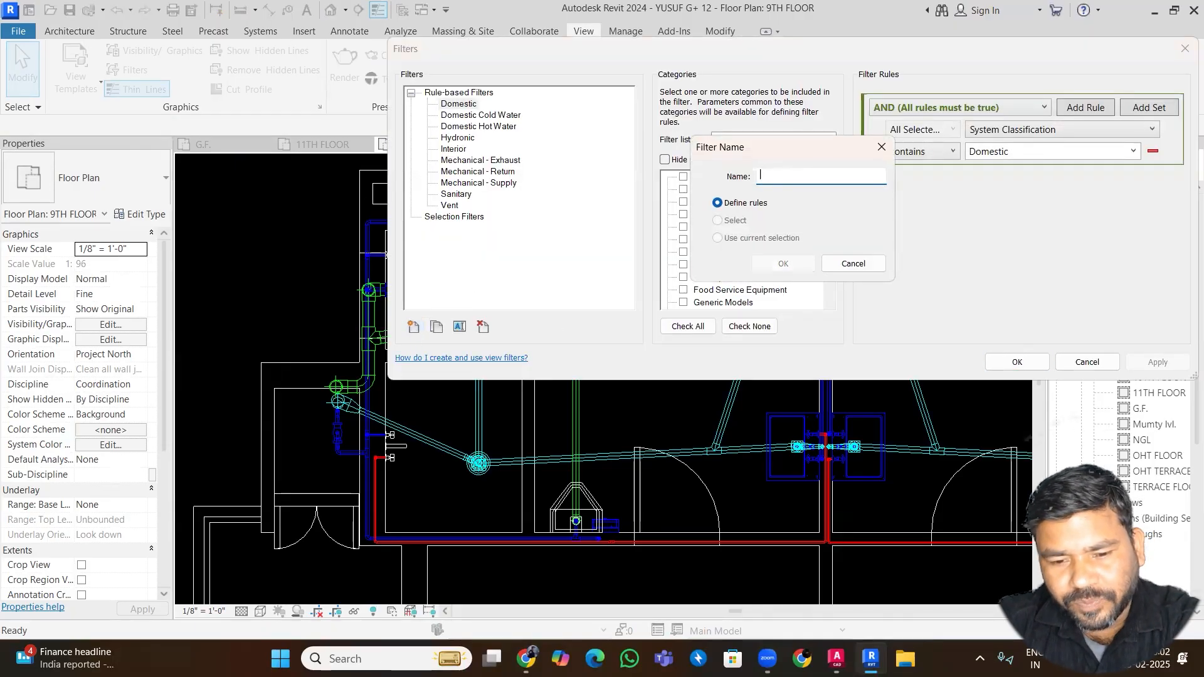
pyautogui.write('waste')
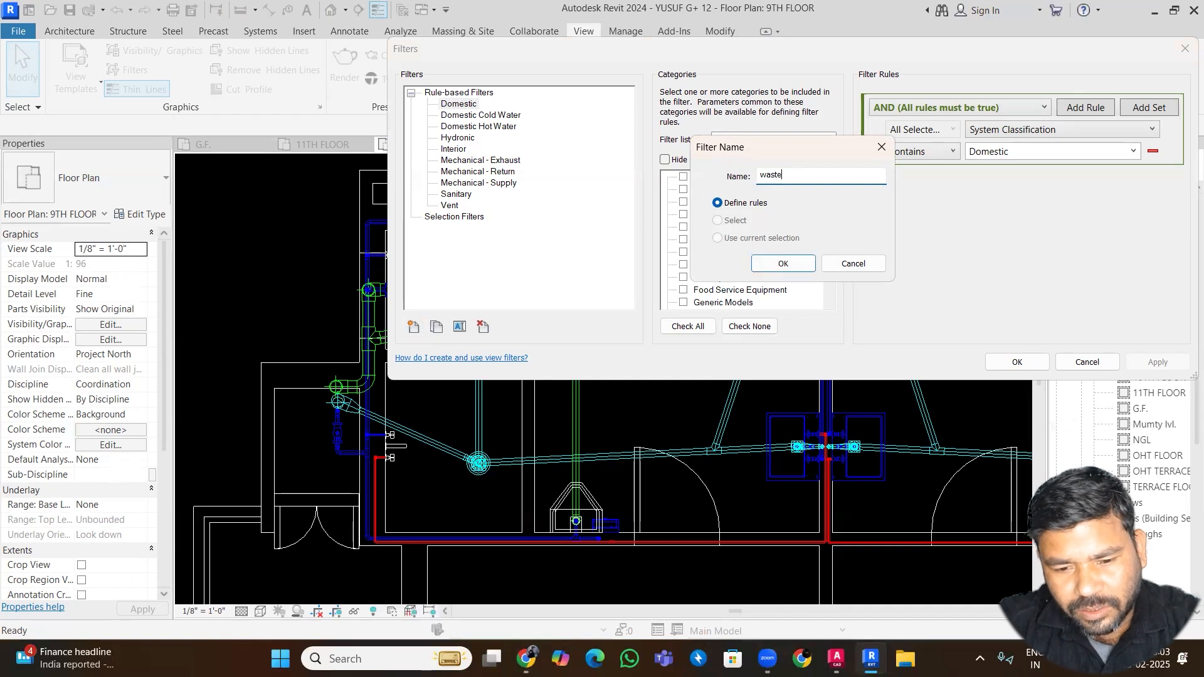
pyautogui.press('BackSpace')
pyautogui.press('BackSpace')
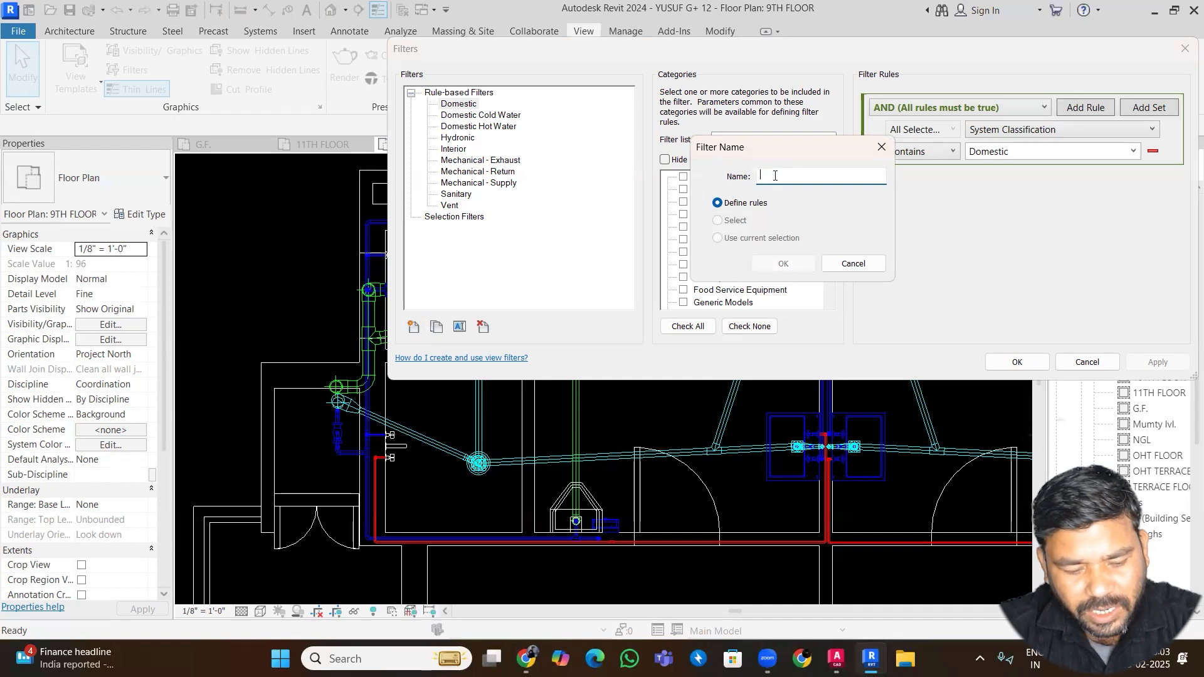
pyautogui.write('Waste Water')
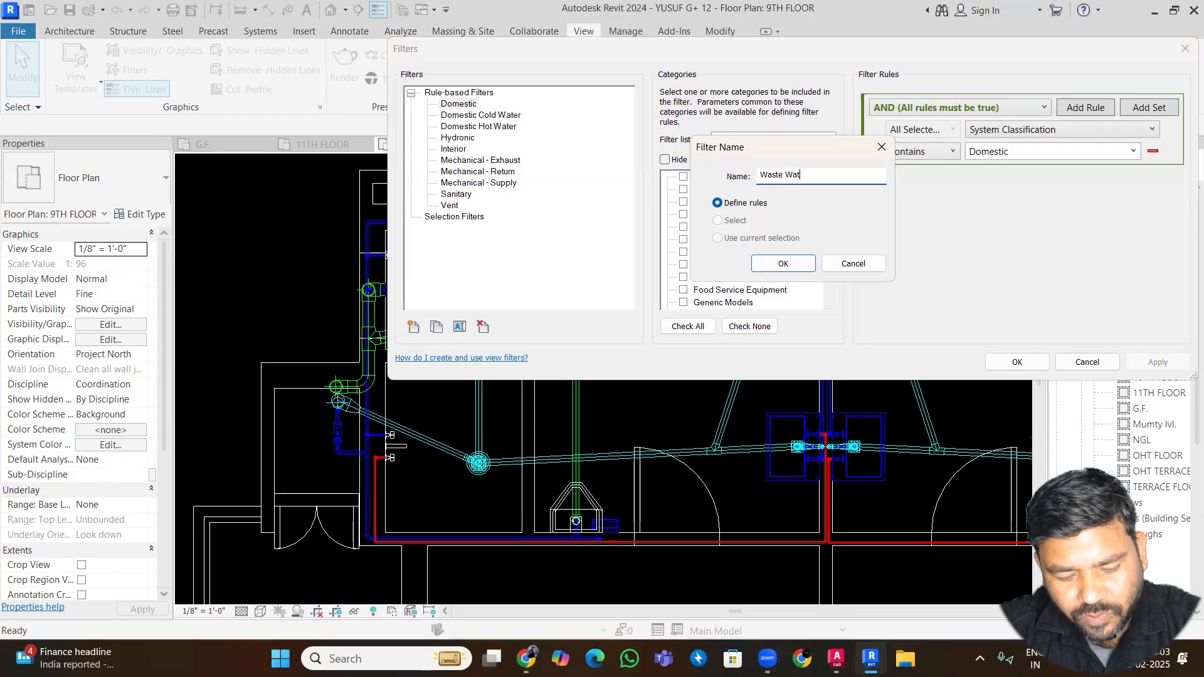
pyautogui.click(784, 263)
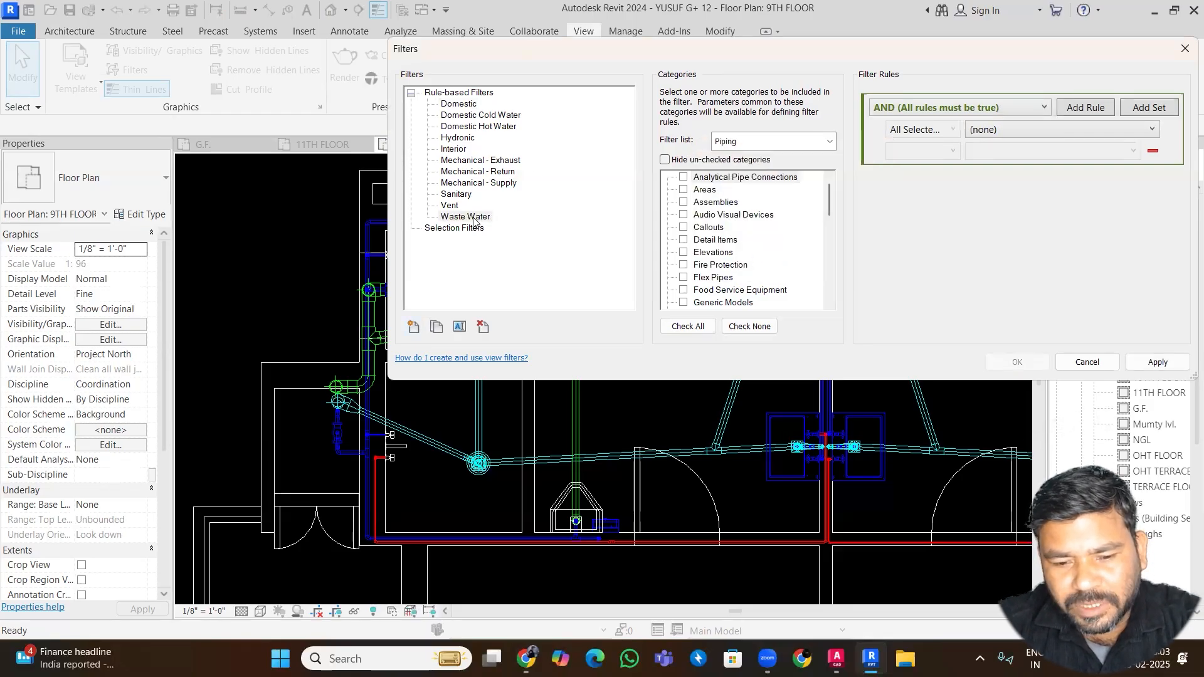
# - Include the Pipe Accessories, Pipe Fittings, Pipe Insulations, Pipe Placeholders and Pipes categories in the Waste Water filter
pyautogui.scroll(-5, 770, 250)
pyautogui.scroll(-1, 770, 249)
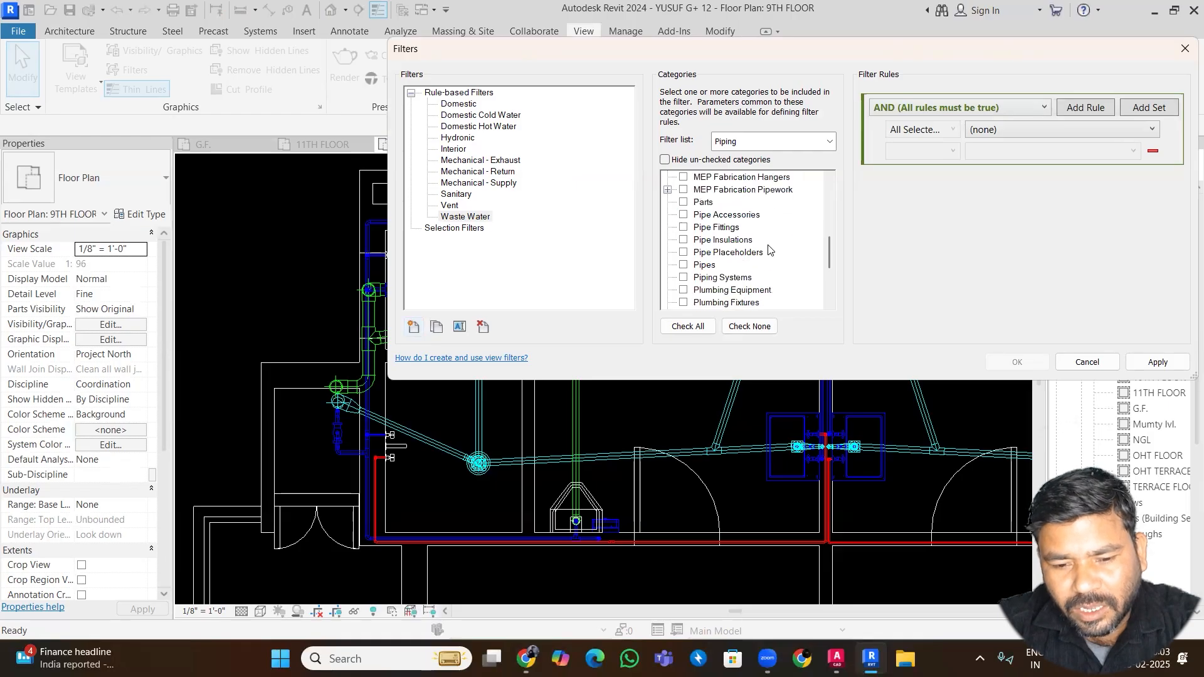
pyautogui.click(683, 214)
pyautogui.click(684, 227)
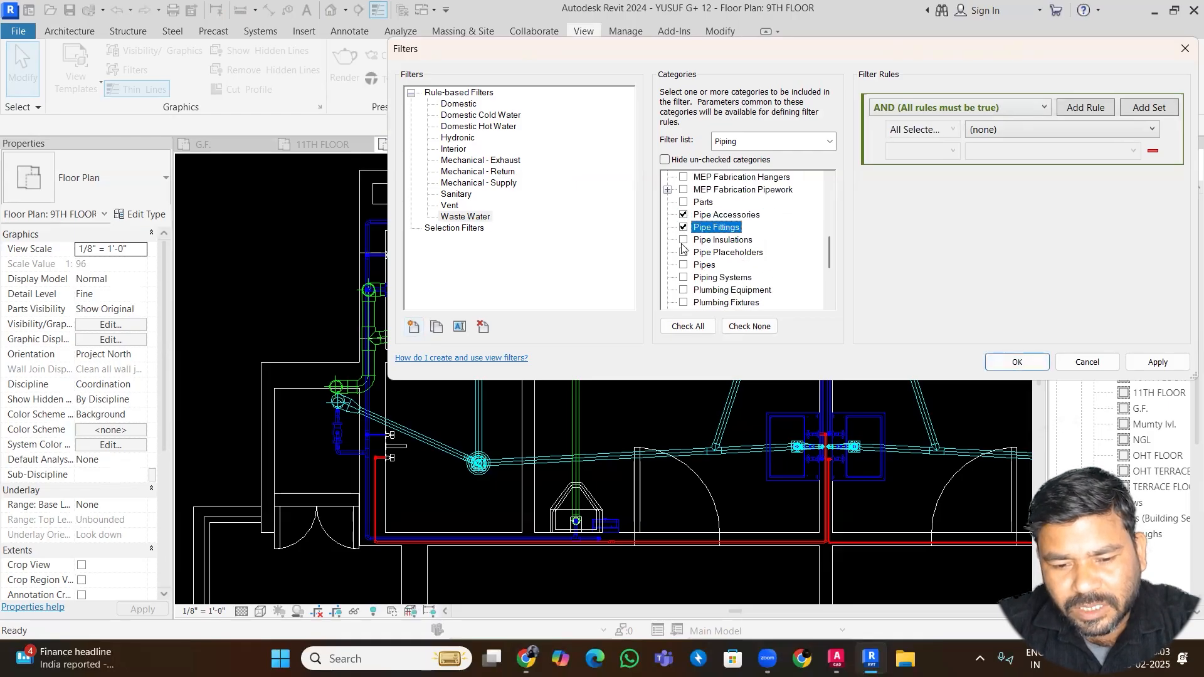
pyautogui.click(683, 240)
pyautogui.click(683, 253)
pyautogui.click(684, 265)
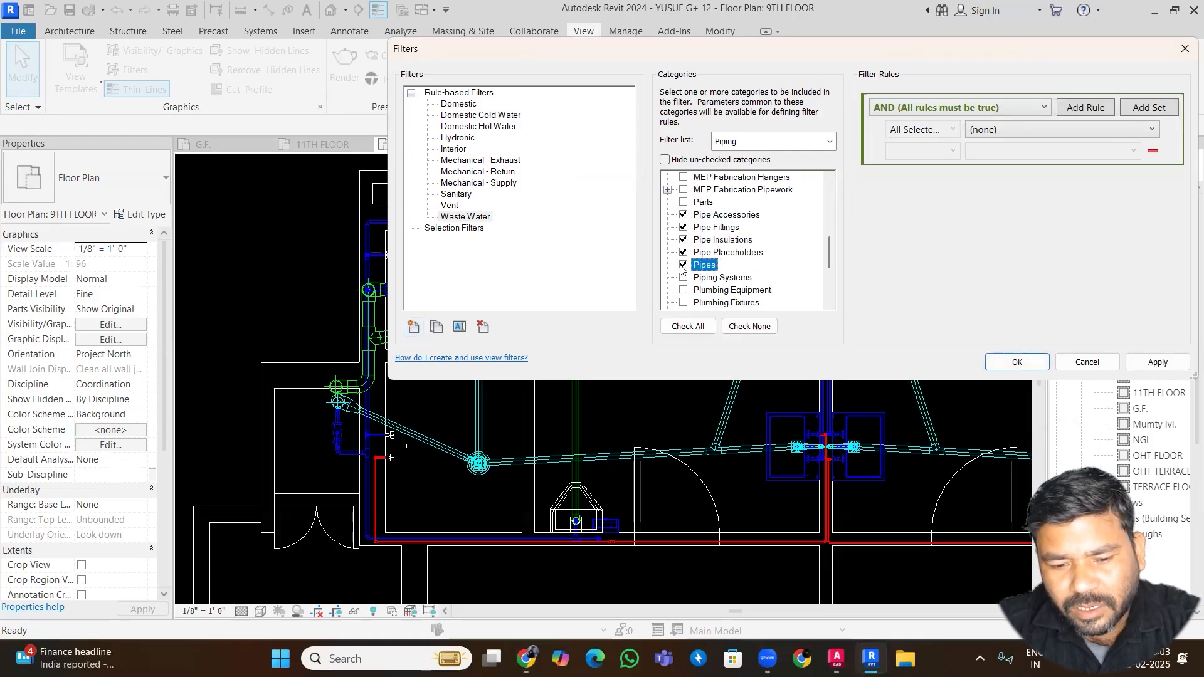
pyautogui.scroll(-2, 693, 258)
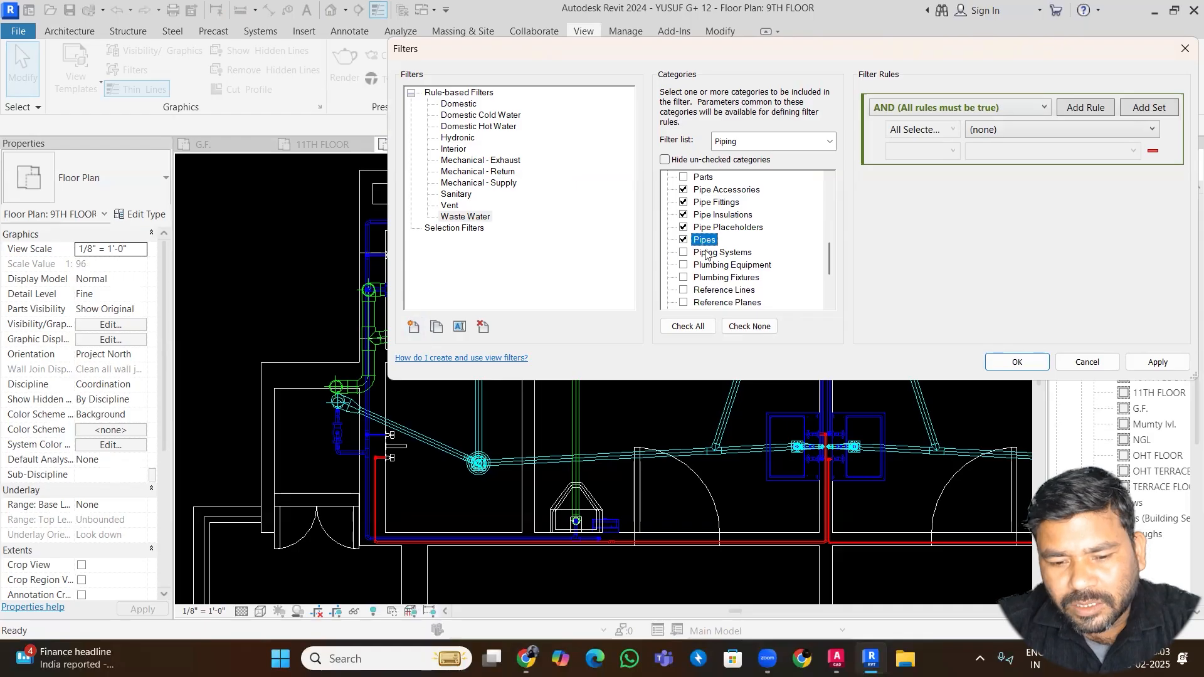
pyautogui.scroll(1, 776, 227)
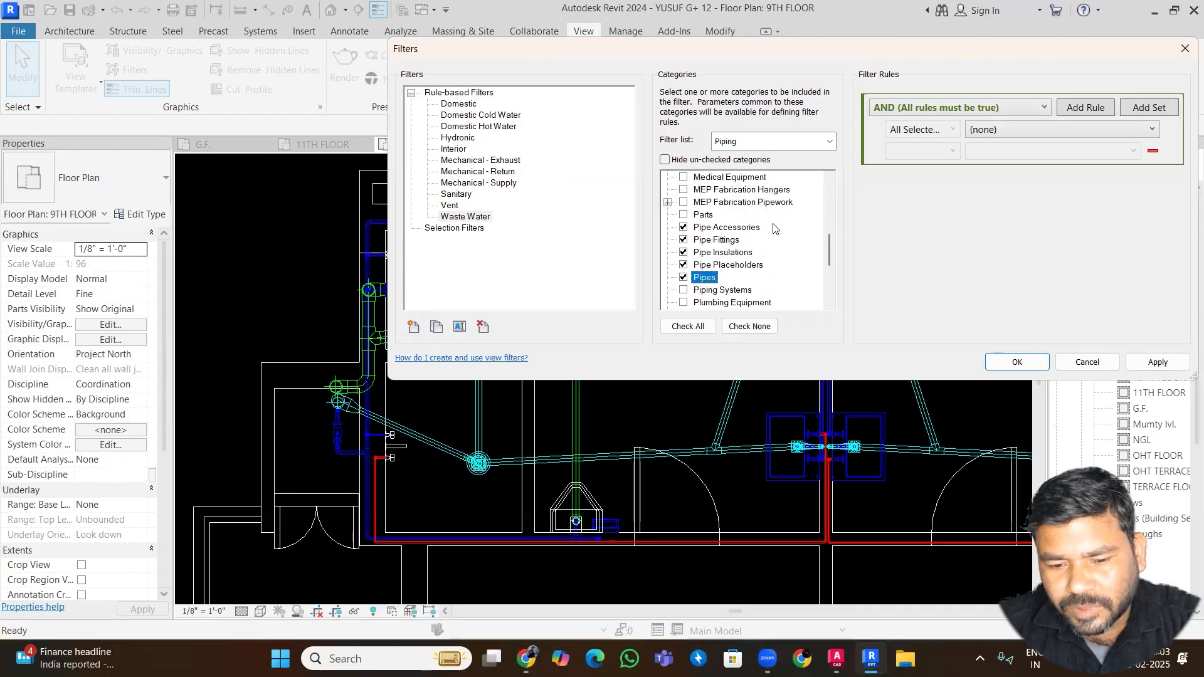
# - Set the Waste Water filter rule to System Classification equals Sanitary and accept the filter definition
pyautogui.click(1017, 127)
pyautogui.scroll(-4, 1034, 258)
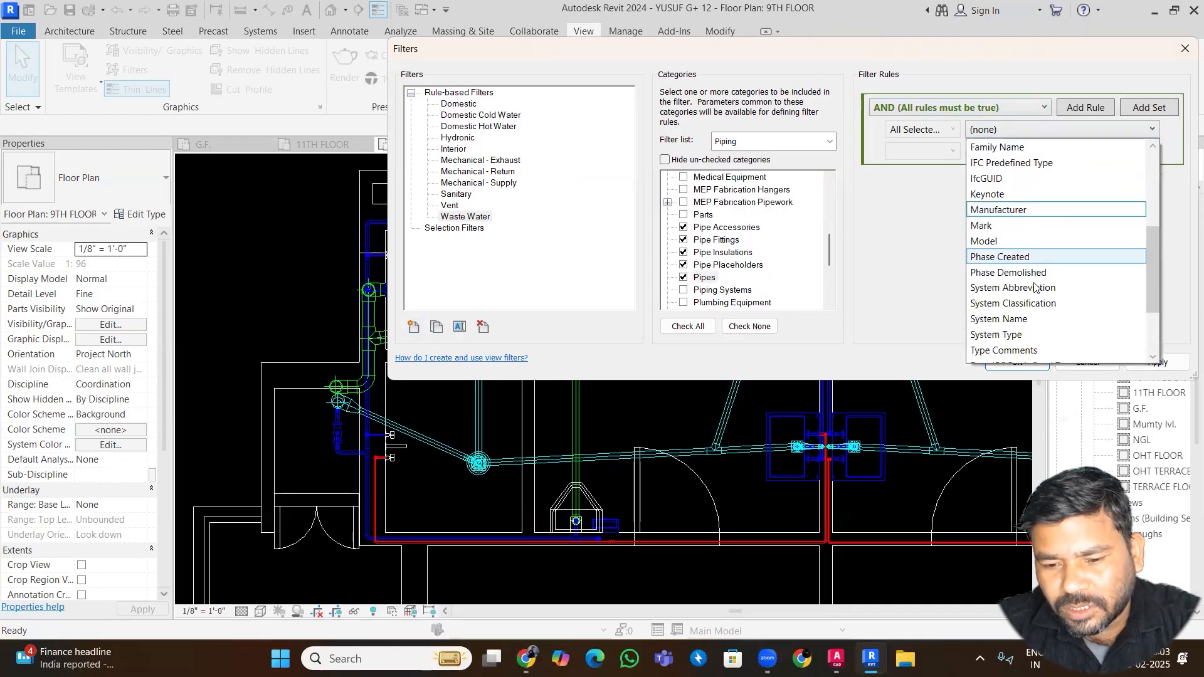
pyautogui.click(1029, 302)
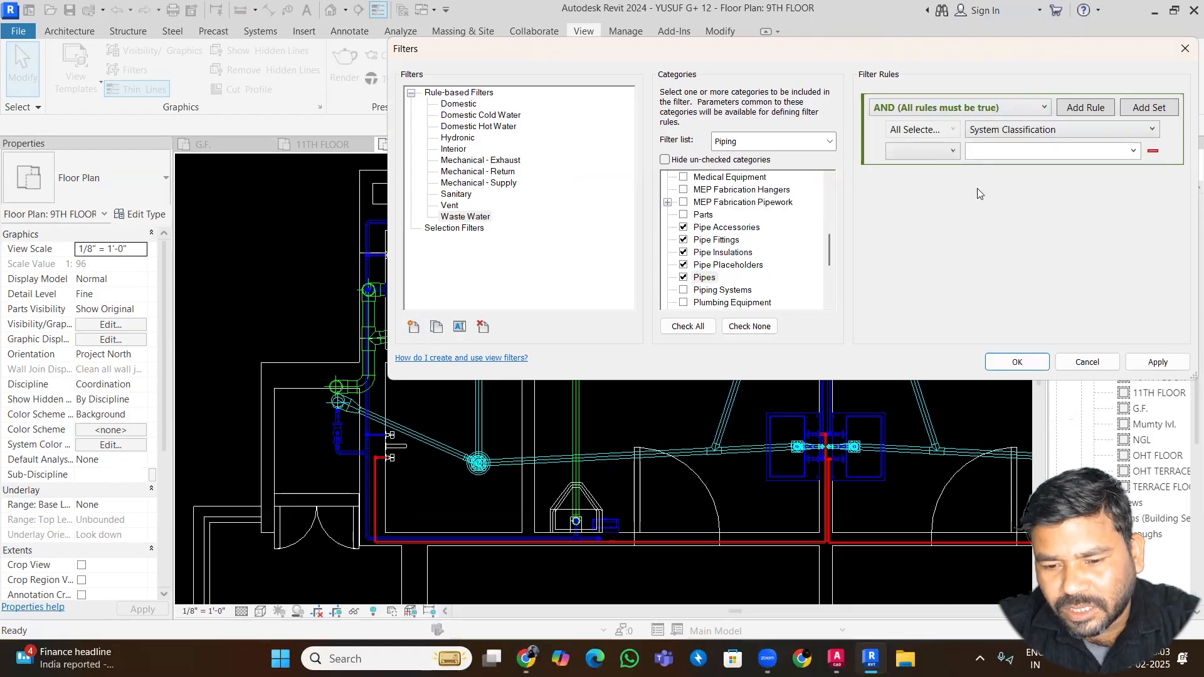
pyautogui.click(952, 152)
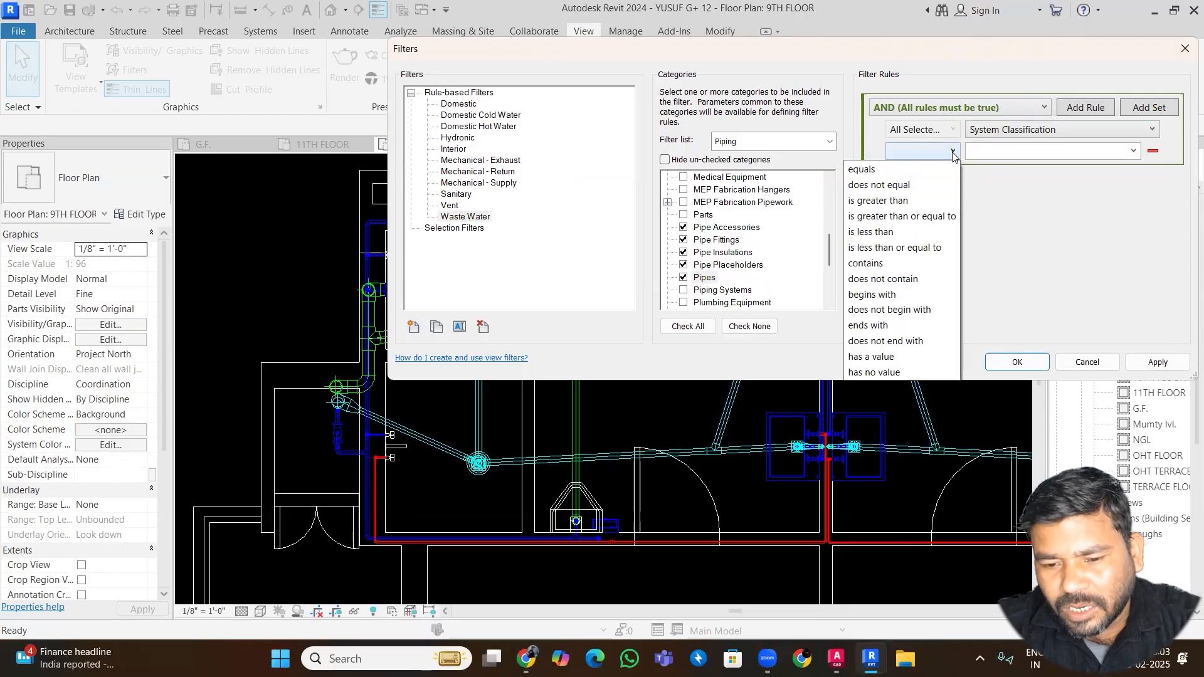
pyautogui.click(887, 171)
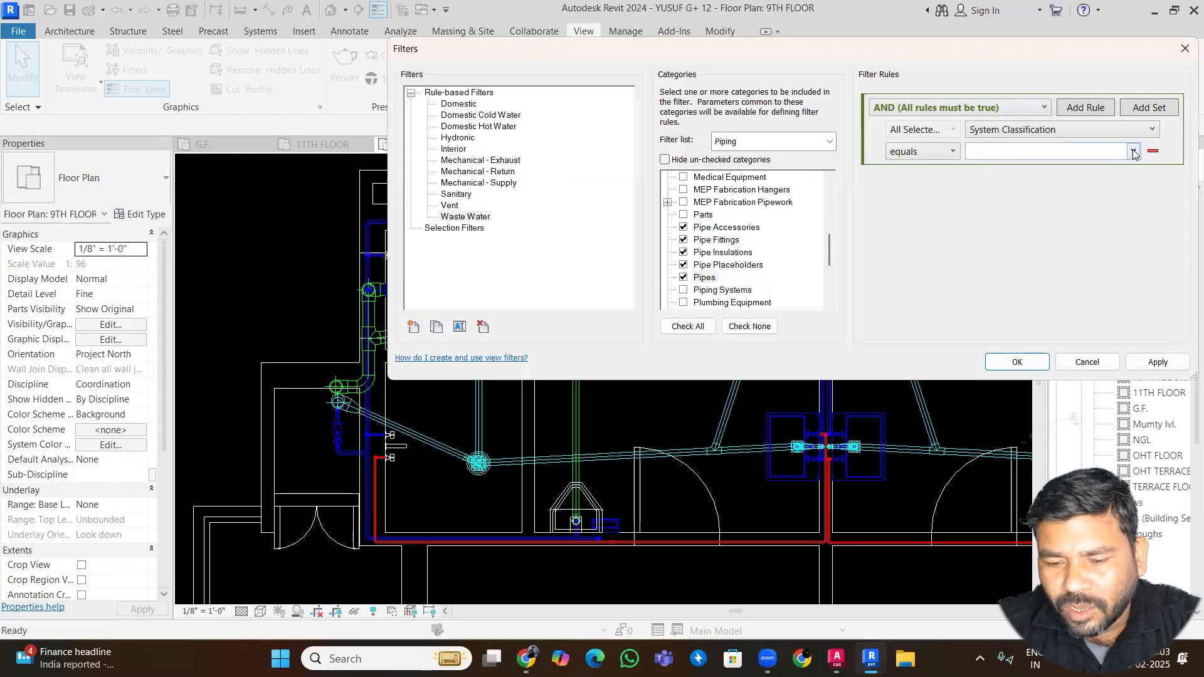
pyautogui.click(1133, 152)
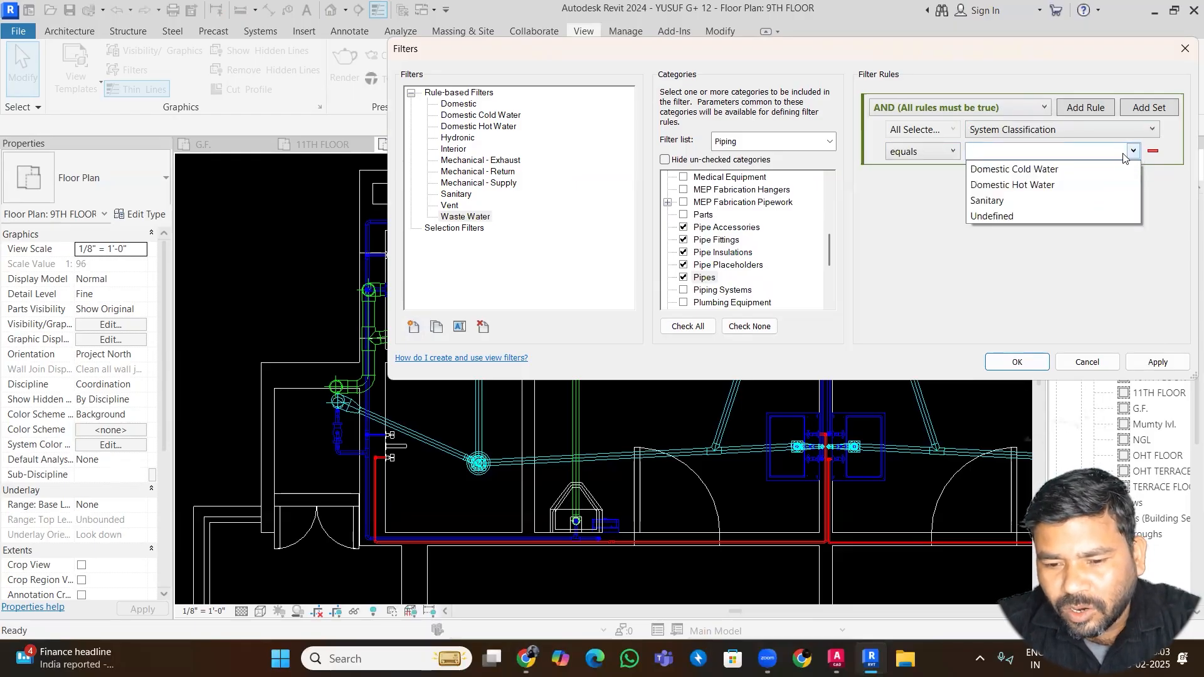
pyautogui.click(1017, 201)
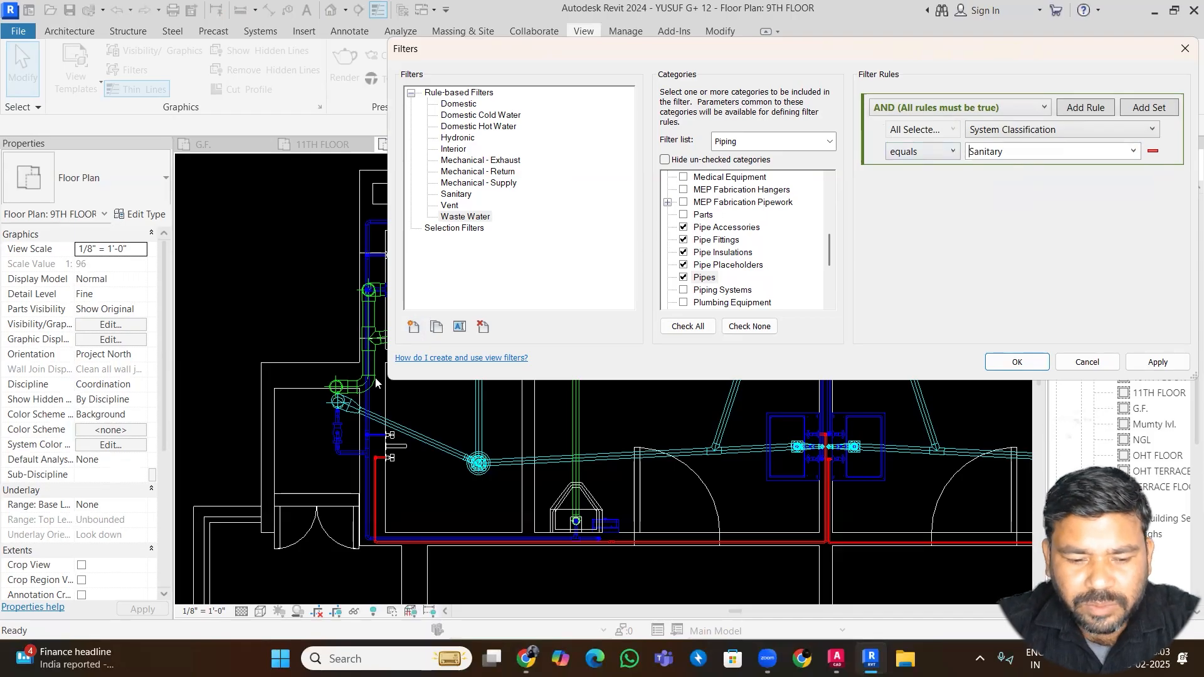
pyautogui.click(1017, 363)
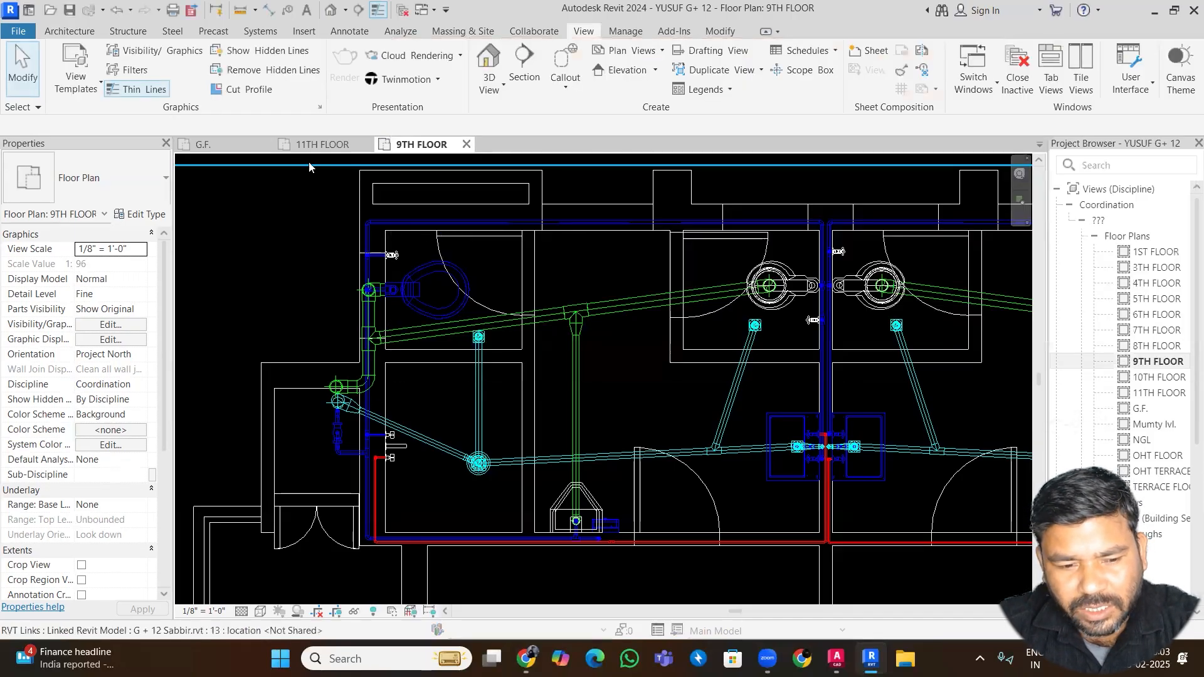
# - Add the Waste Water filter to the 9TH FLOOR visibility/graphic overrides and apply it with its visibility off
pyautogui.click(130, 70)
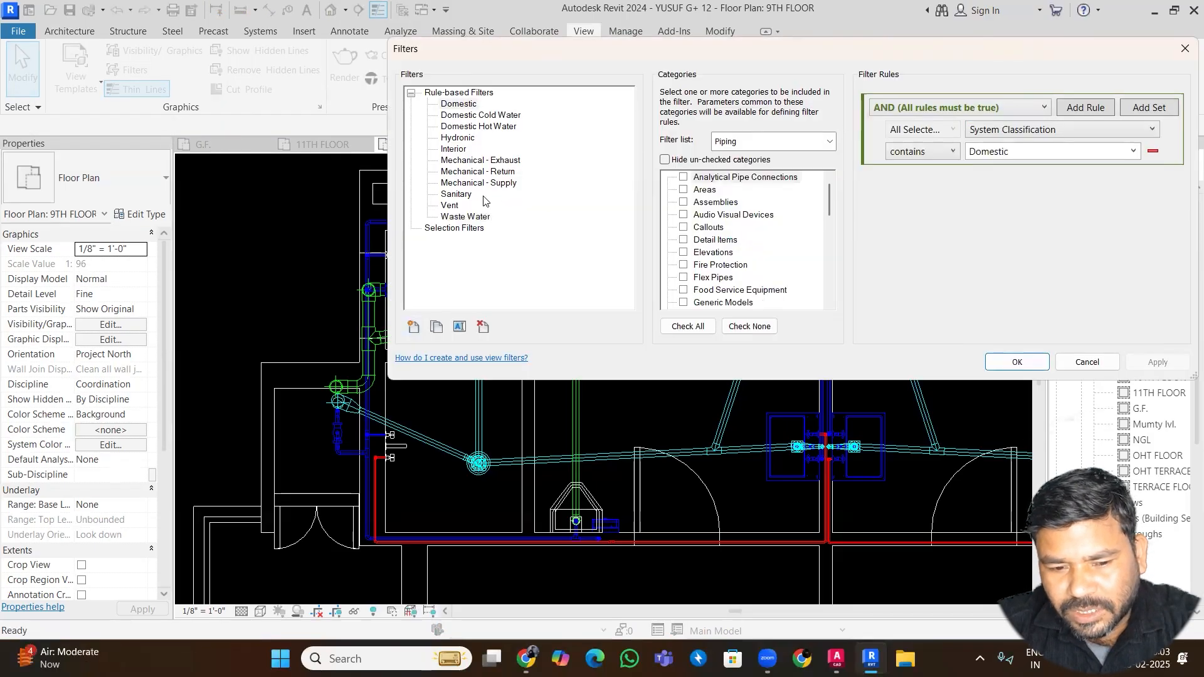
pyautogui.click(1077, 365)
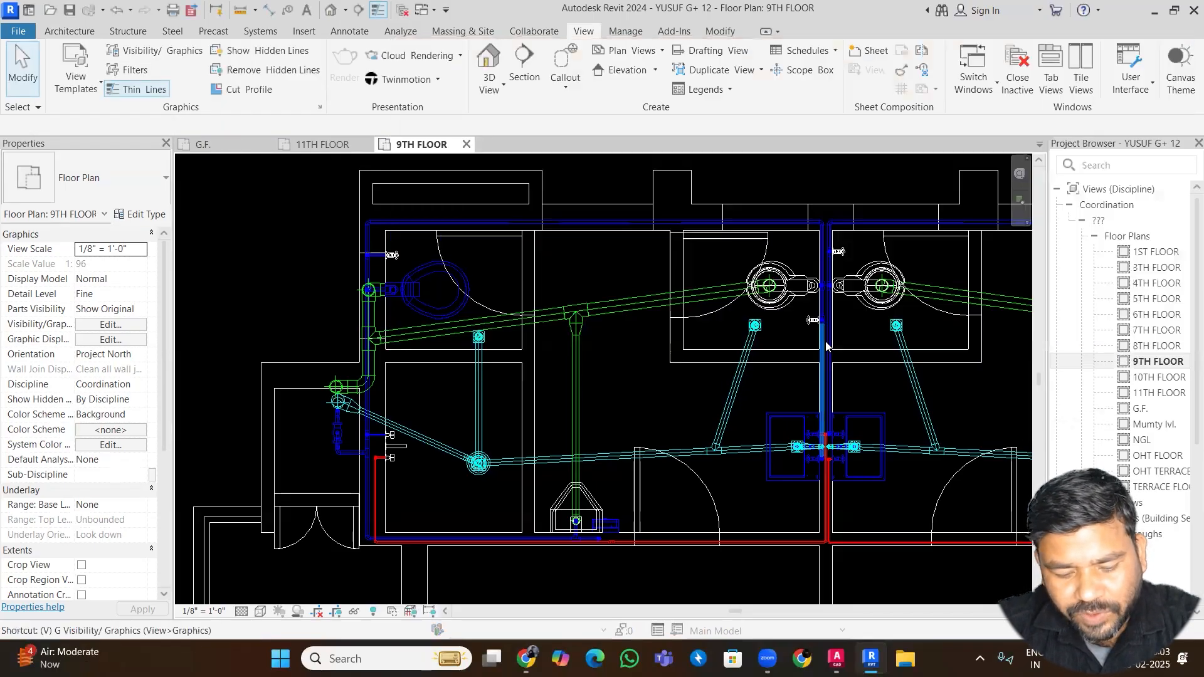
pyautogui.press('v')
pyautogui.press('g')
pyautogui.click(952, 108)
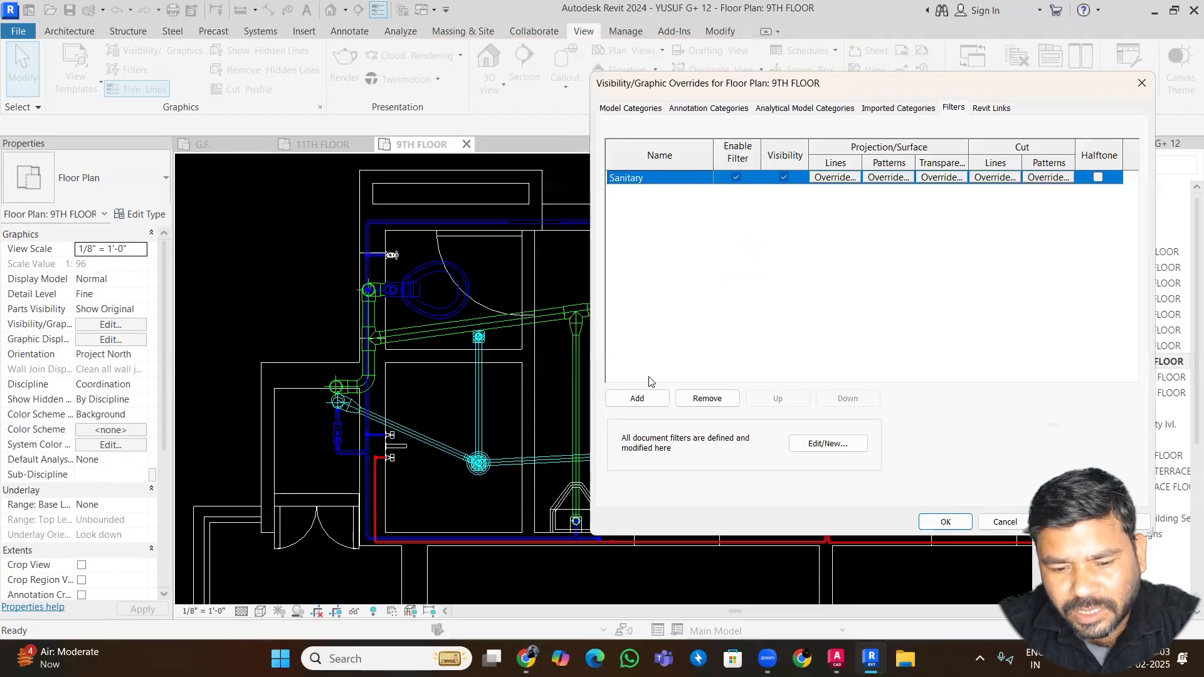
pyautogui.click(637, 399)
pyautogui.click(815, 343)
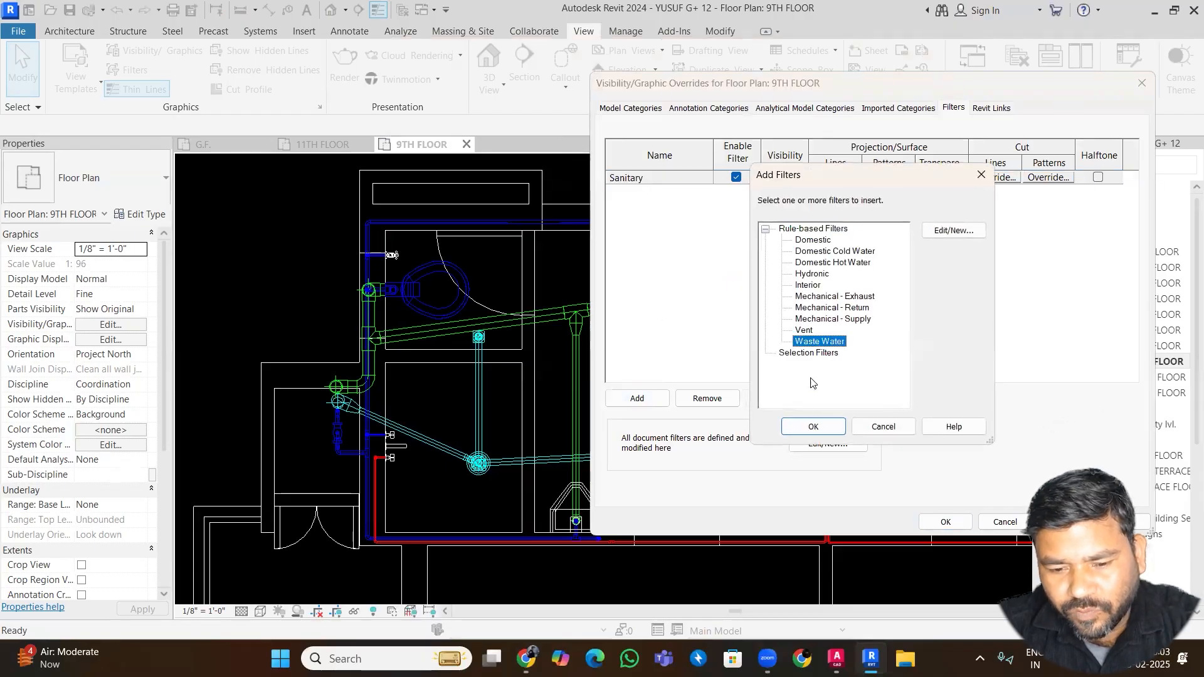
pyautogui.click(814, 427)
pyautogui.click(756, 215)
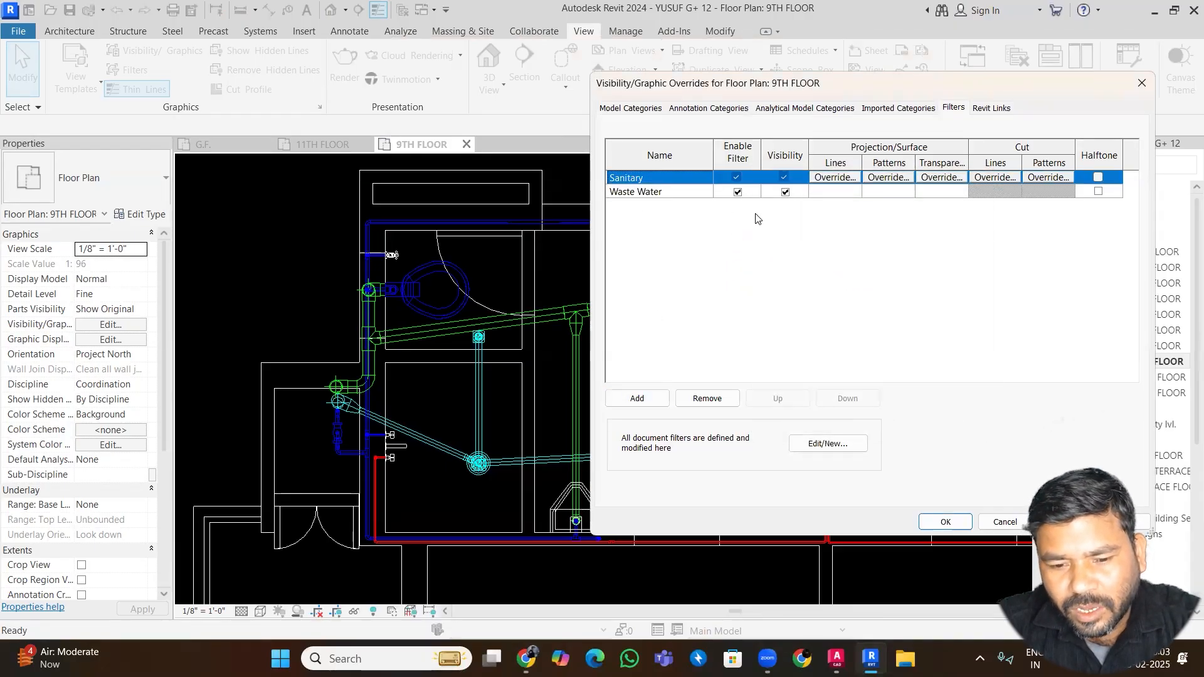
pyautogui.click(785, 192)
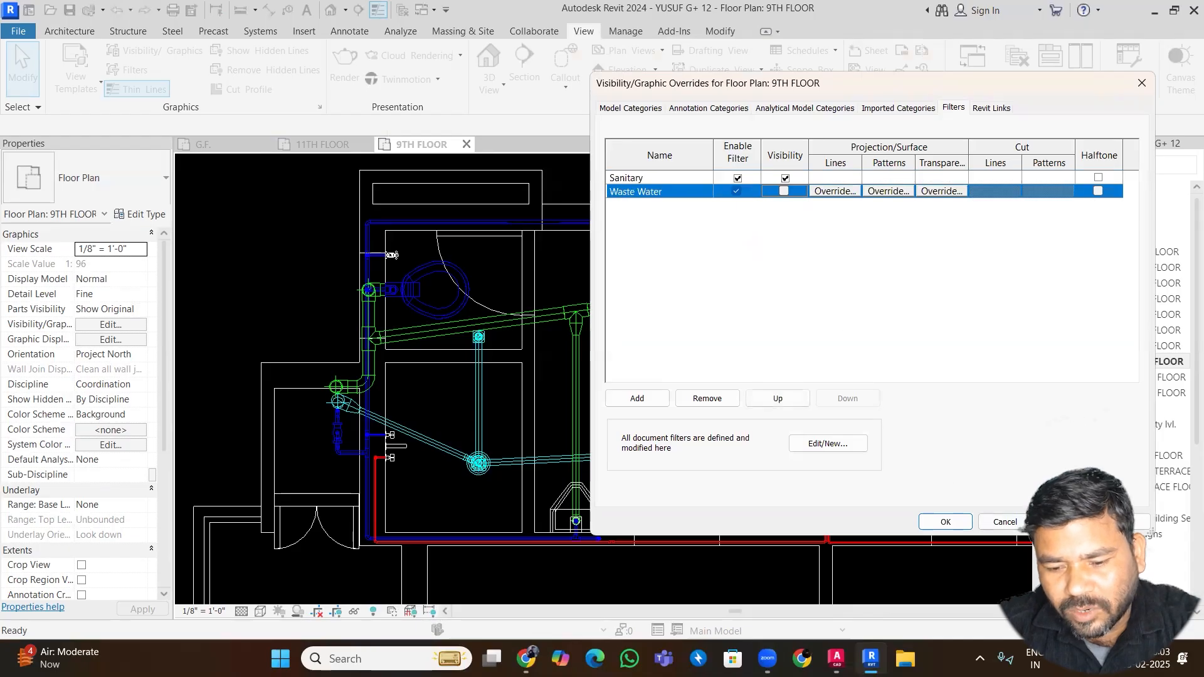
pyautogui.click(1064, 522)
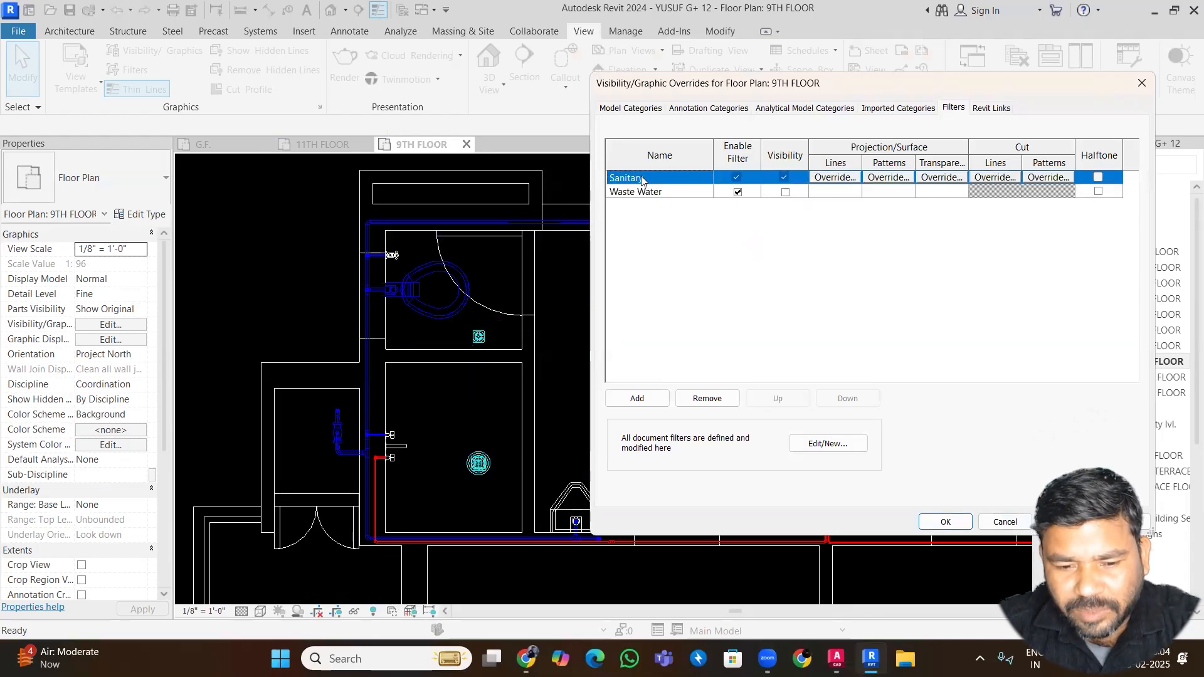
# - Restore the Waste Water filter's visibility and toggle the Sanitary filter's visibility off and back on, applying the overrides while it is off
pyautogui.click(787, 193)
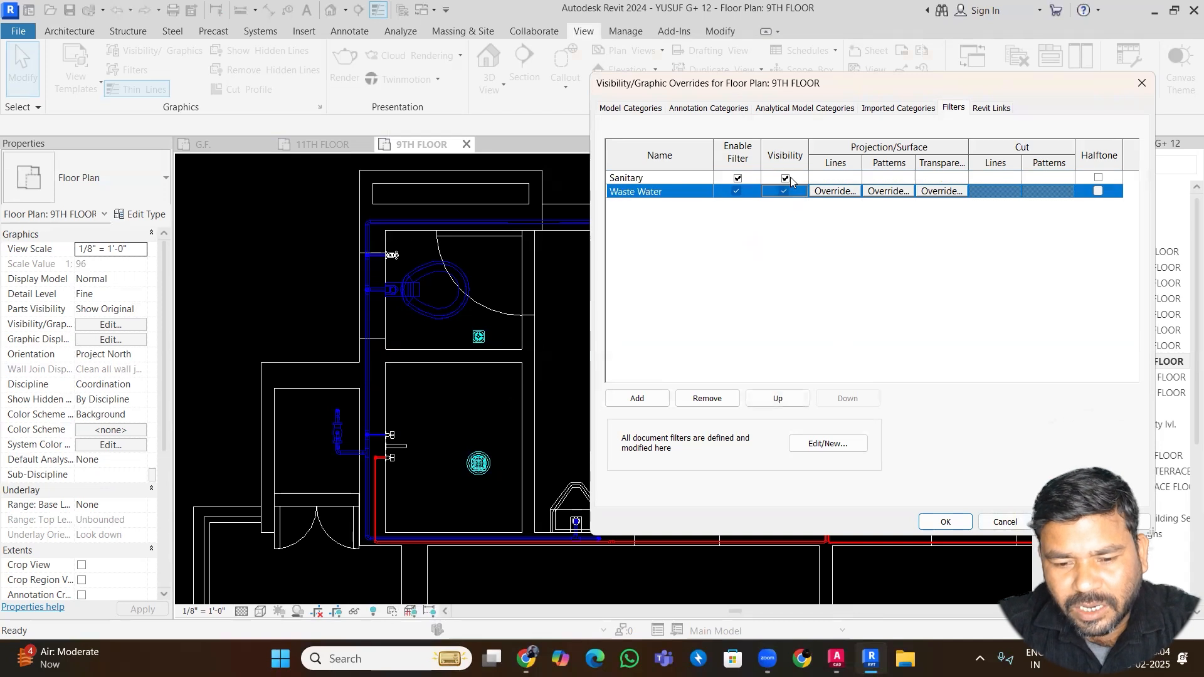
pyautogui.click(788, 180)
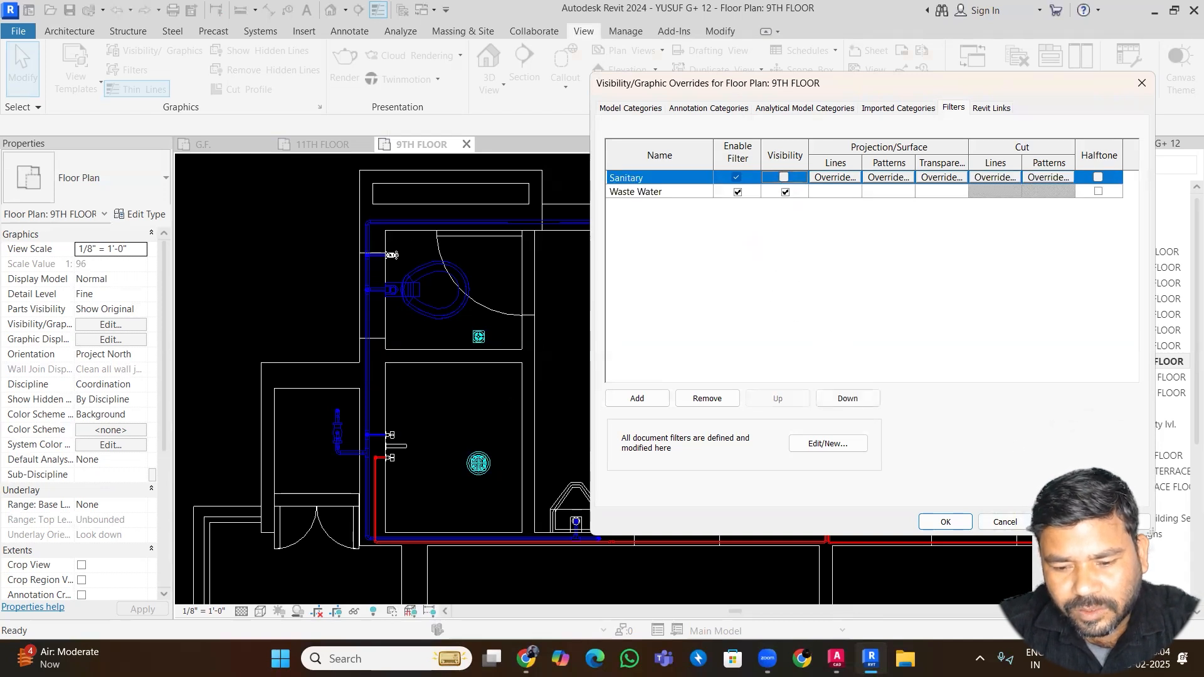
pyautogui.click(1065, 521)
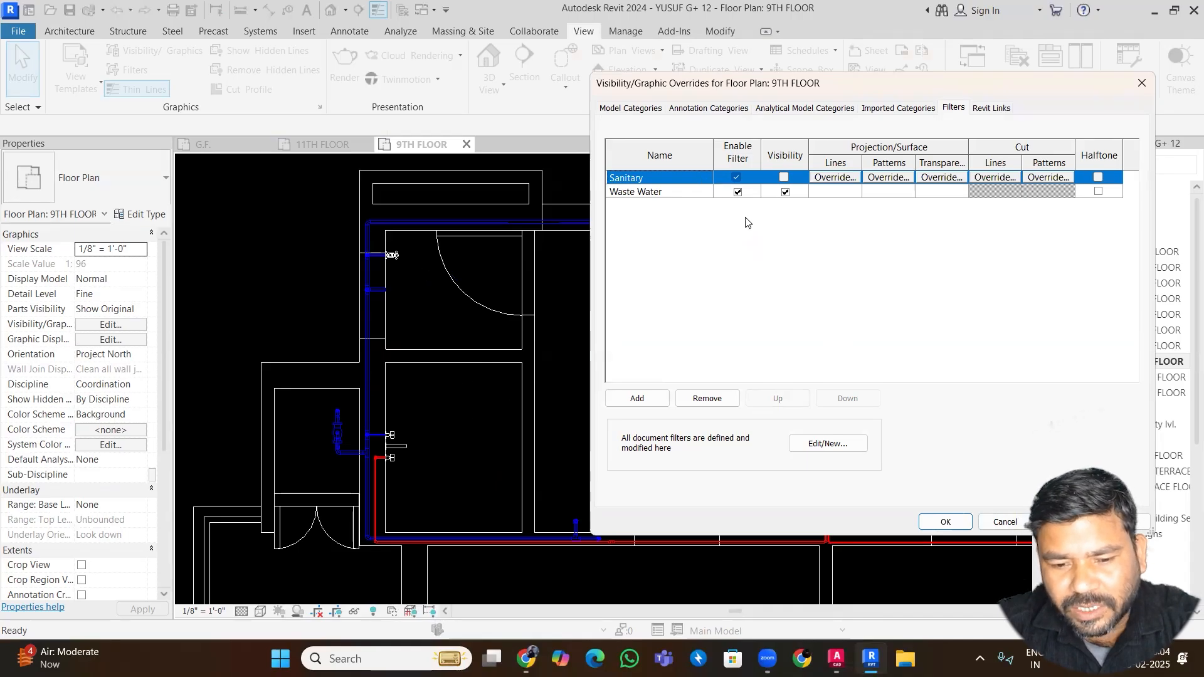
pyautogui.click(785, 177)
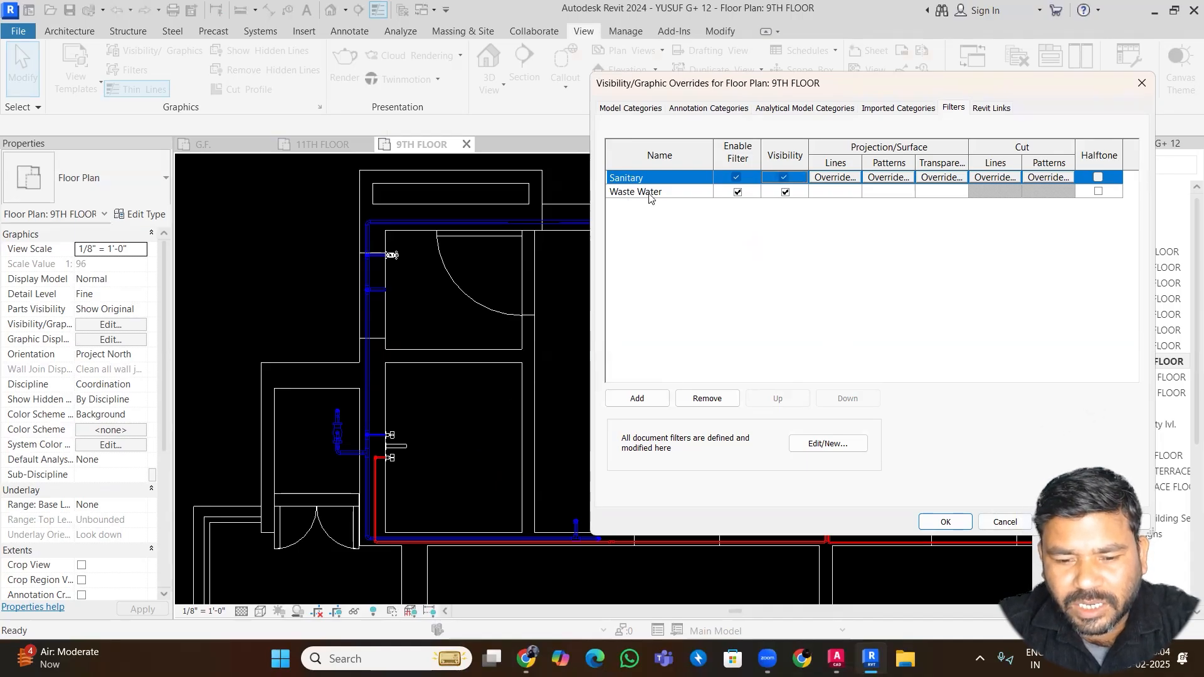
pyautogui.click(808, 444)
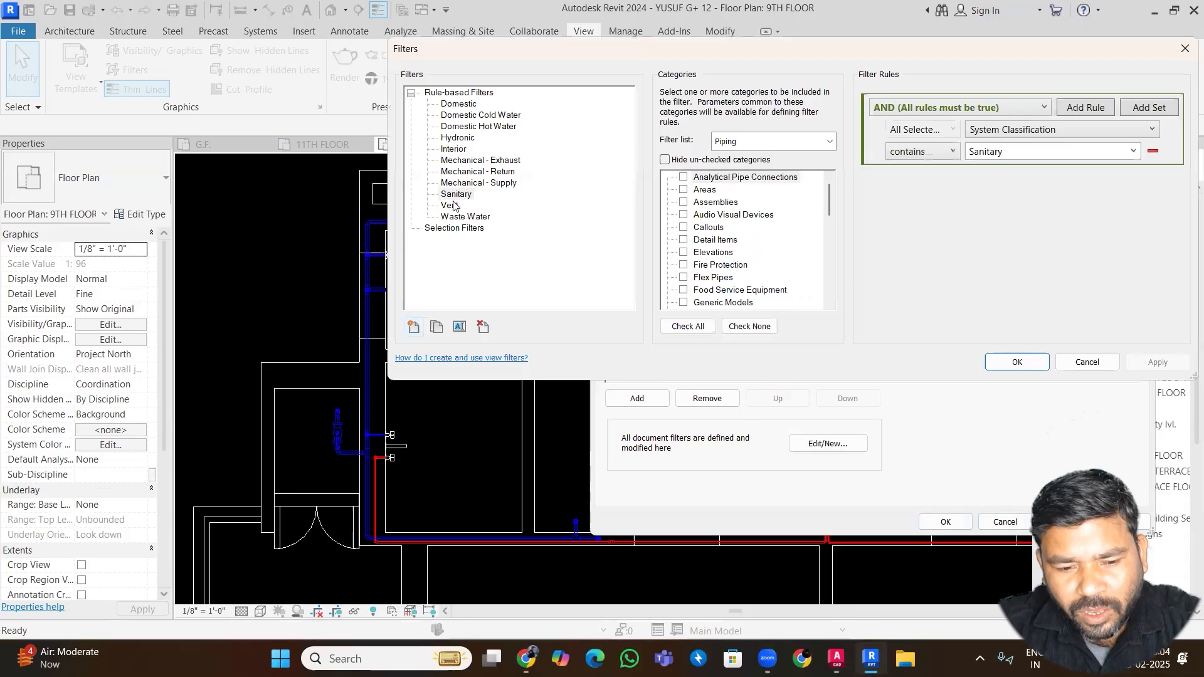
pyautogui.click(460, 217)
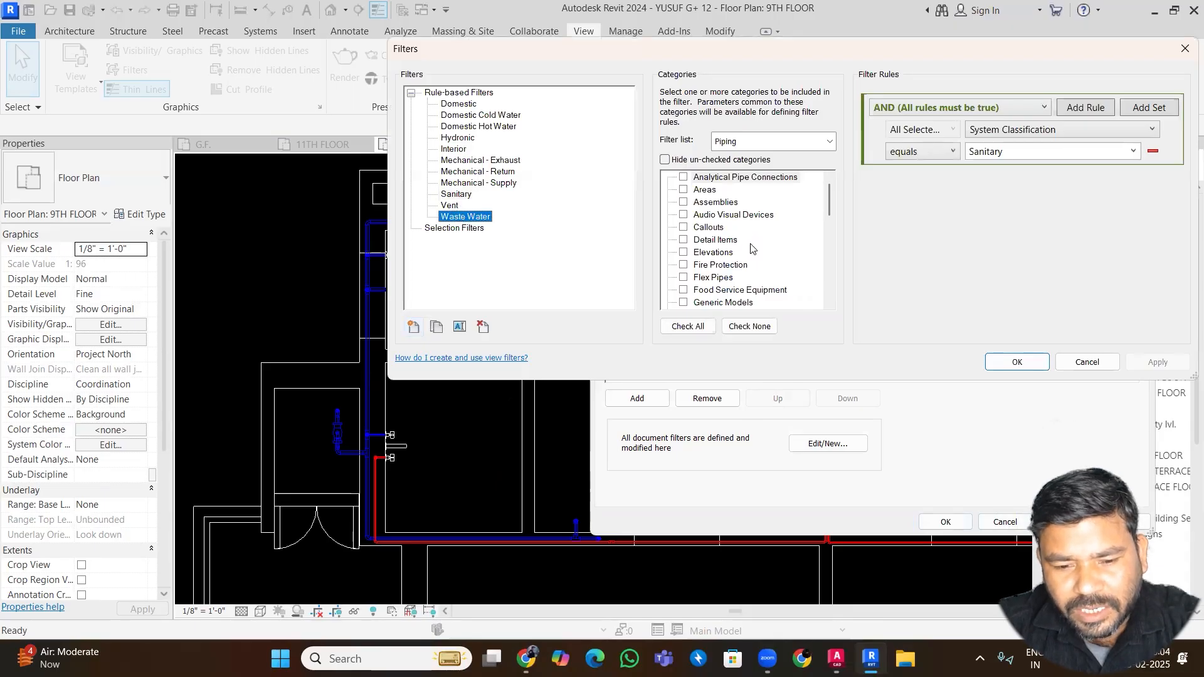
pyautogui.scroll(-6, 752, 248)
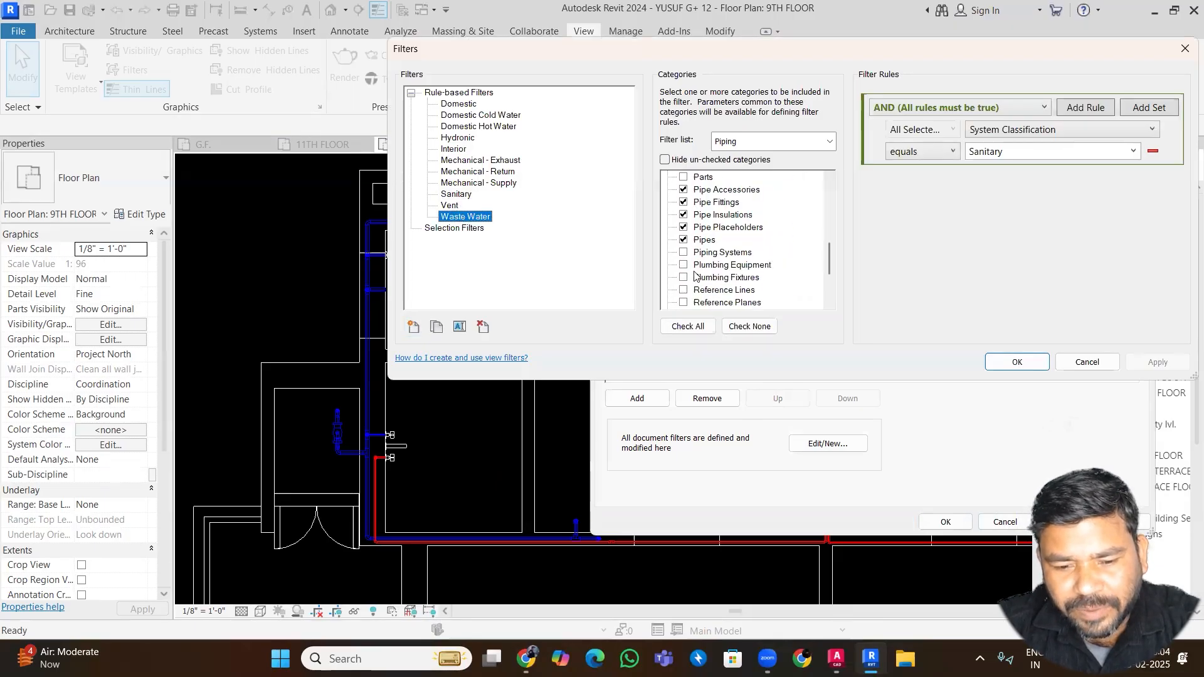
pyautogui.click(683, 278)
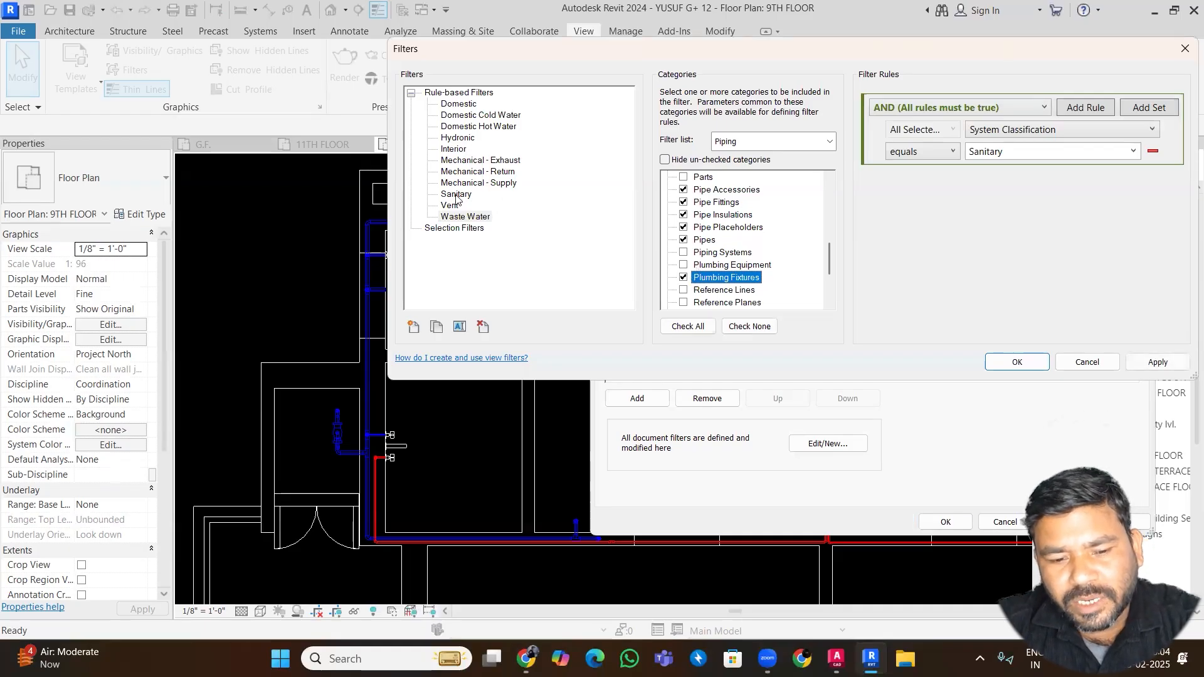
pyautogui.click(1012, 132)
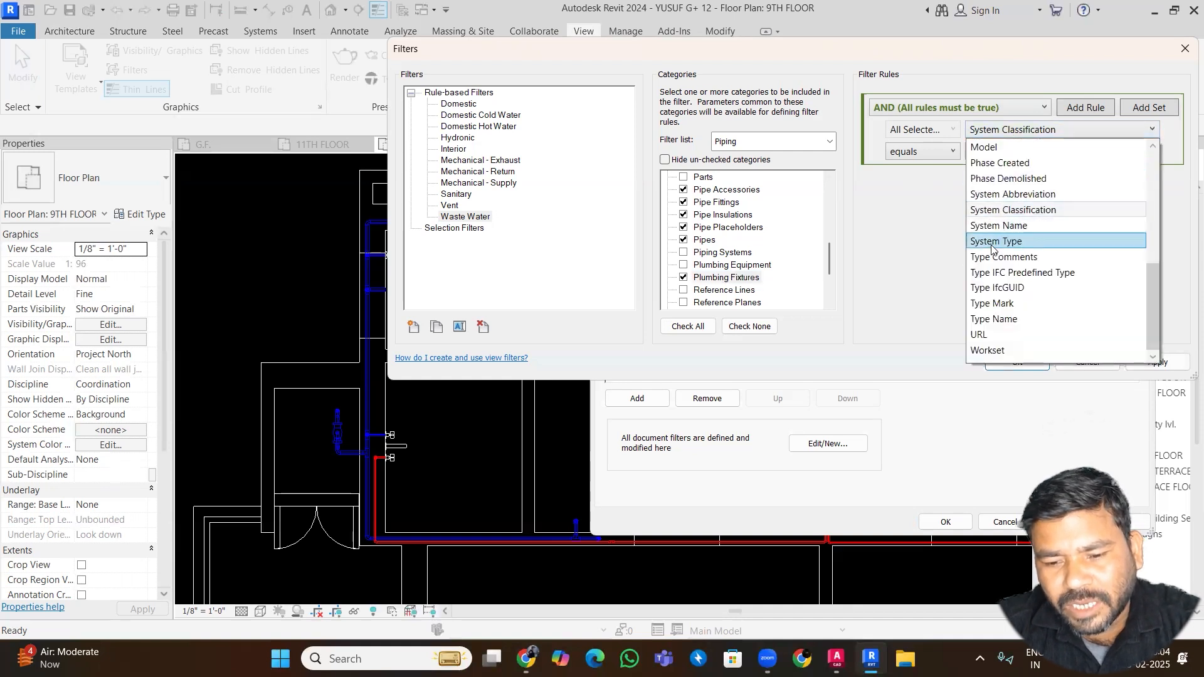
pyautogui.click(957, 379)
pyautogui.click(1070, 367)
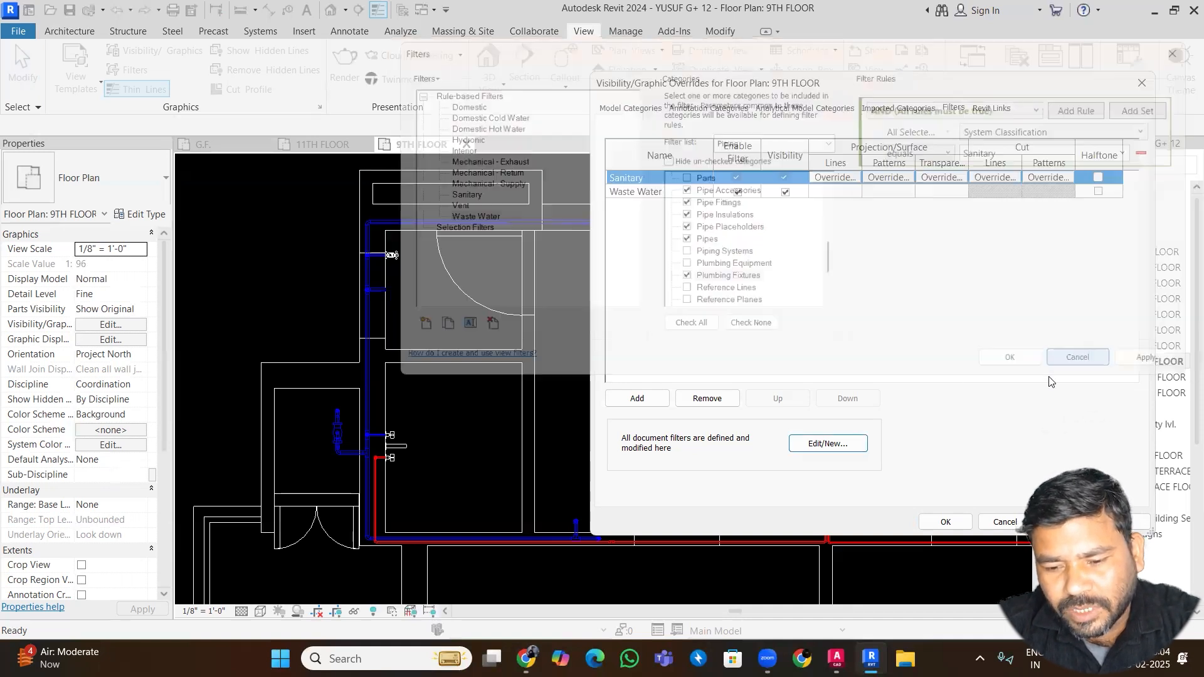
pyautogui.click(986, 522)
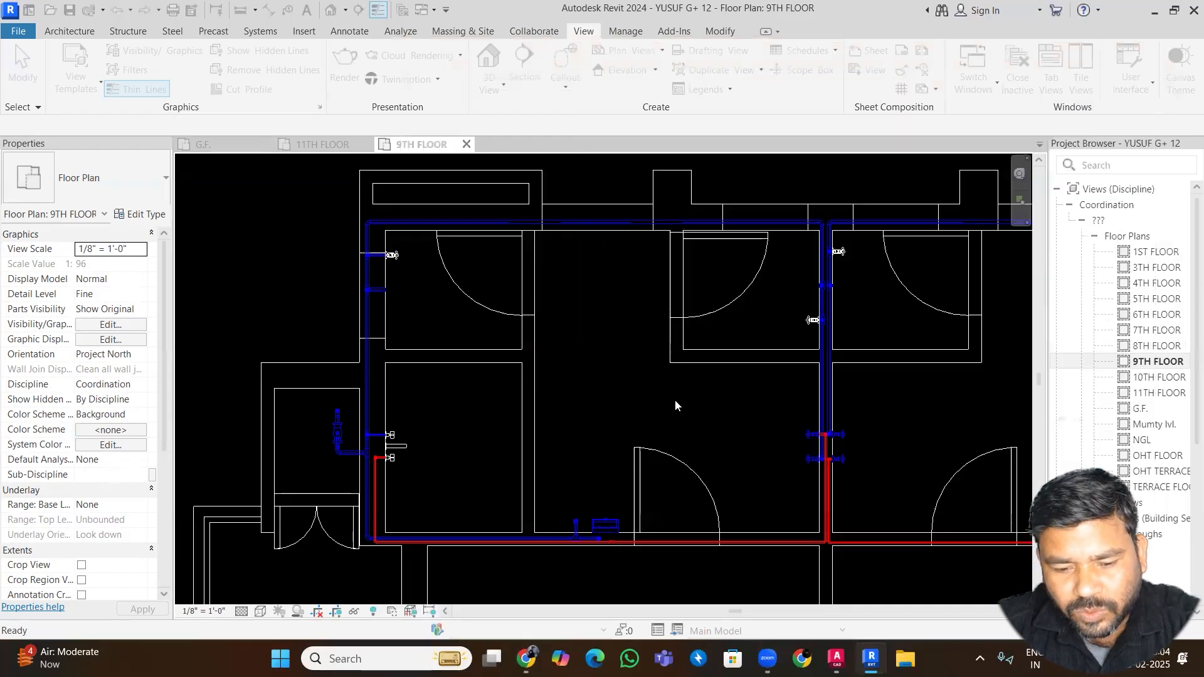
pyautogui.press('v')
pyautogui.press('v')
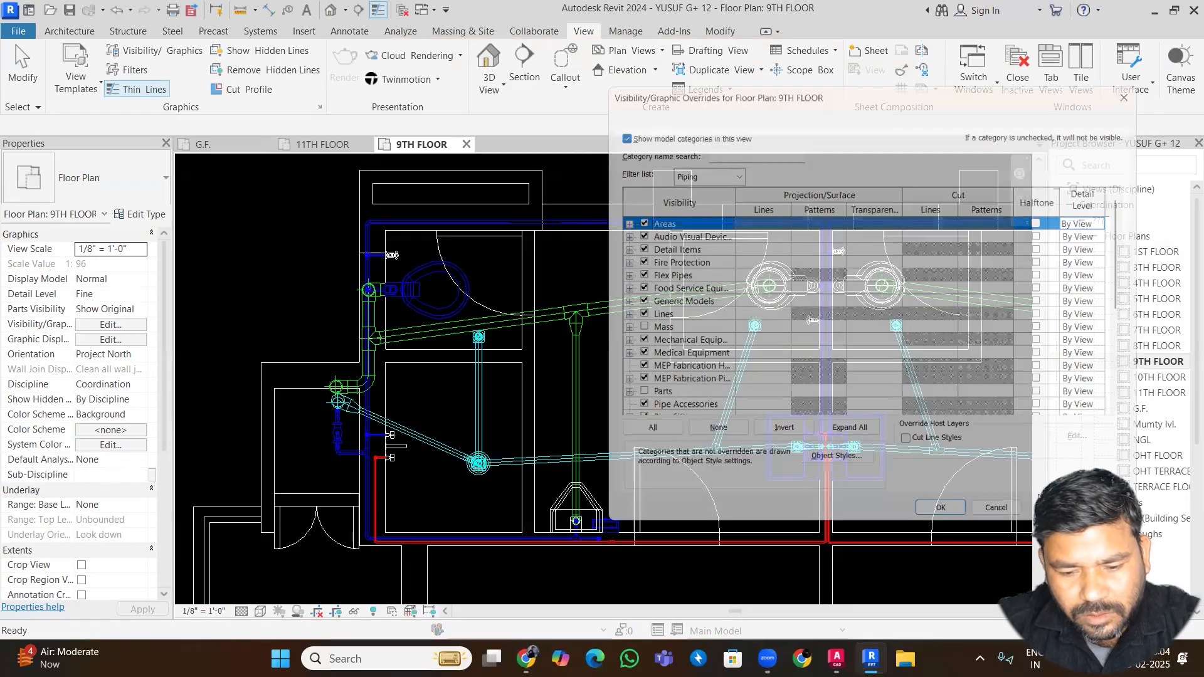
pyautogui.press('Escape')
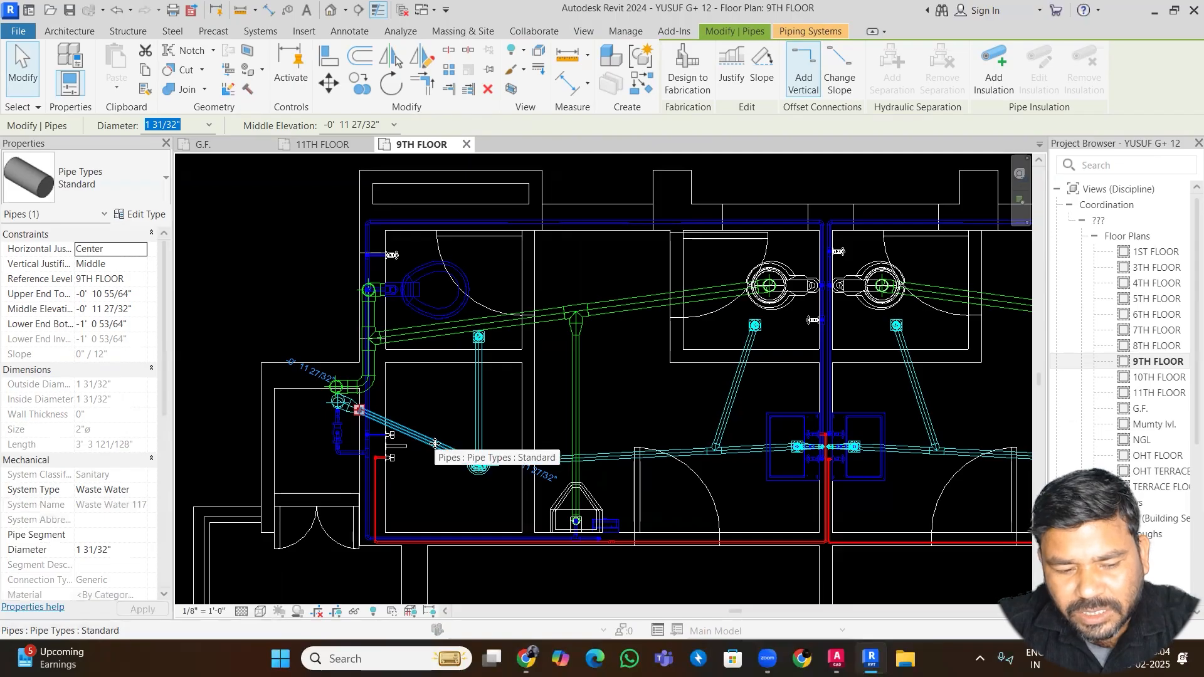
# - Compare the System Classification and System Type properties of a cyan waste water pipe and a green sanitary pipe in the plan
pyautogui.press('Escape')
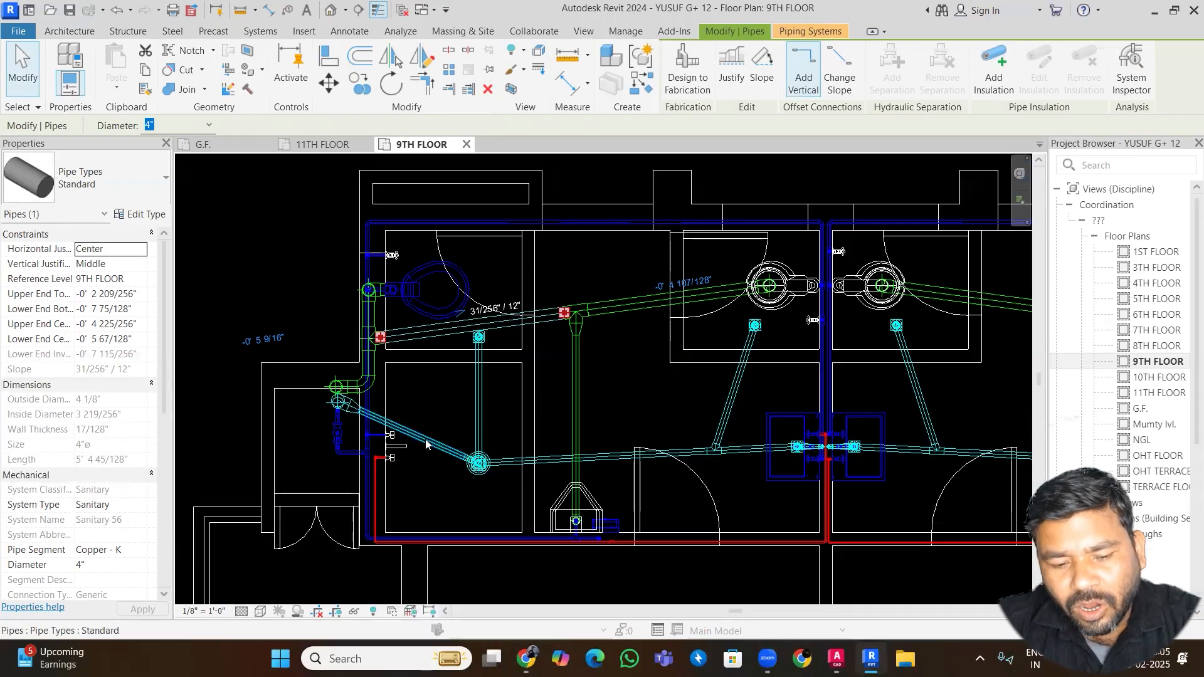
pyautogui.press('Escape')
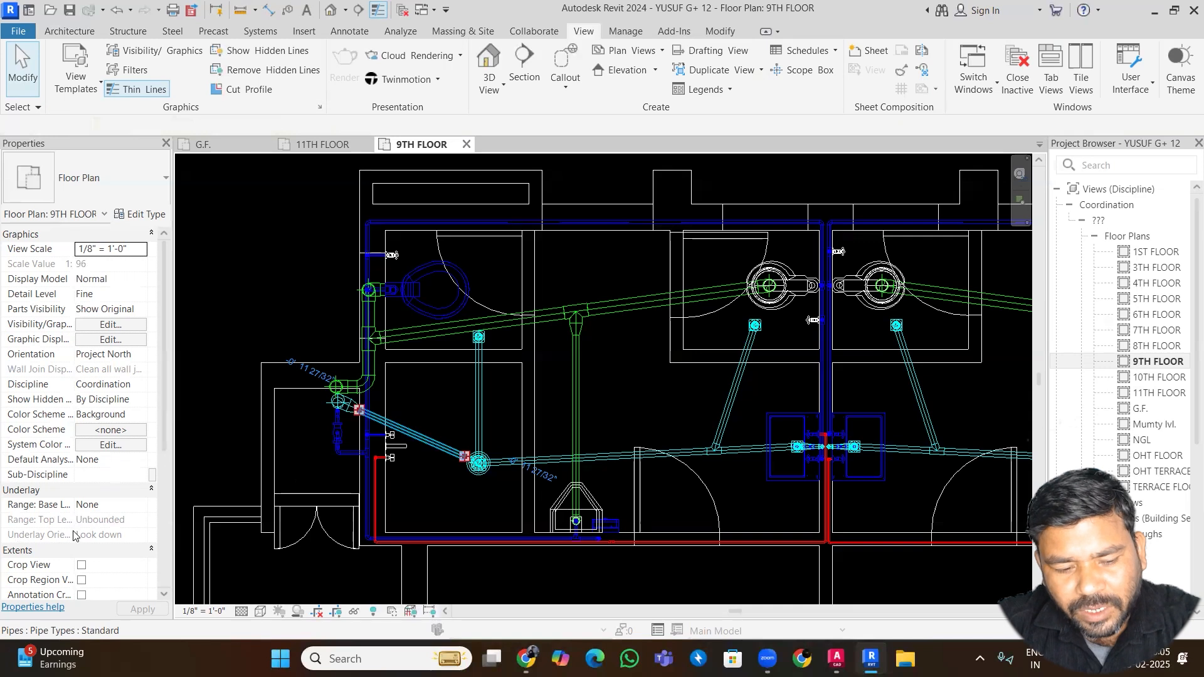
pyautogui.click(439, 399)
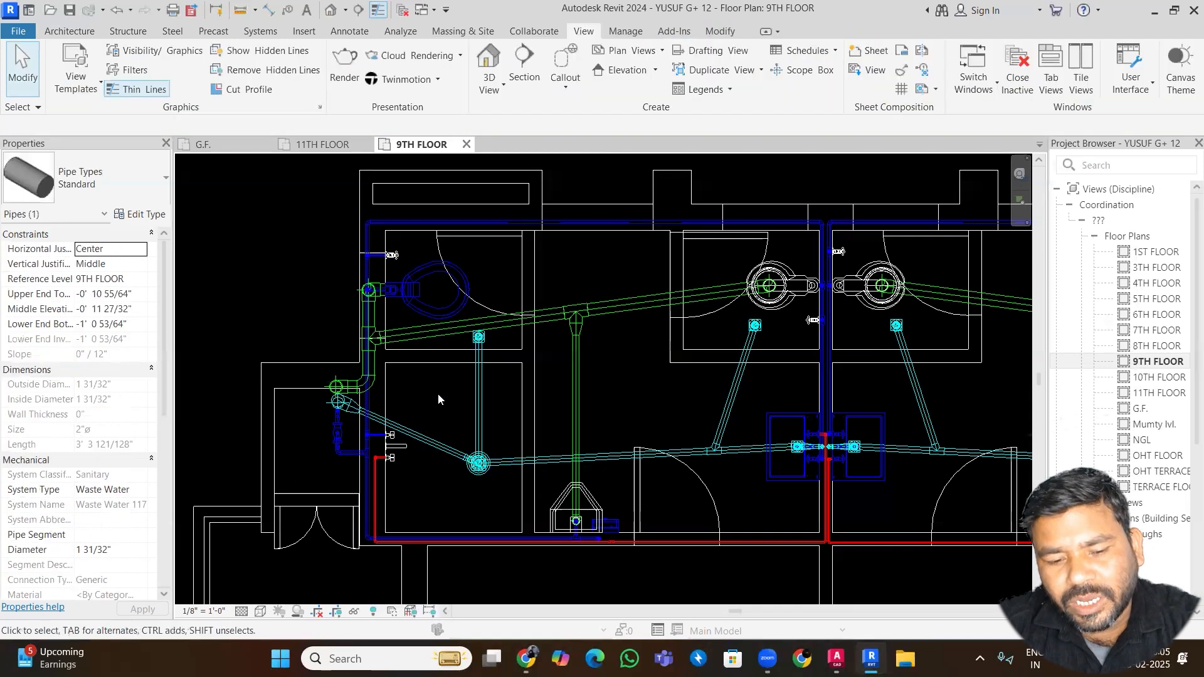
# - Open the Waste Water filter definition from the 9TH FLOOR visibility/graphic overrides and include the Plumbing Fixtures category
pyautogui.press('v')
pyautogui.press('g')
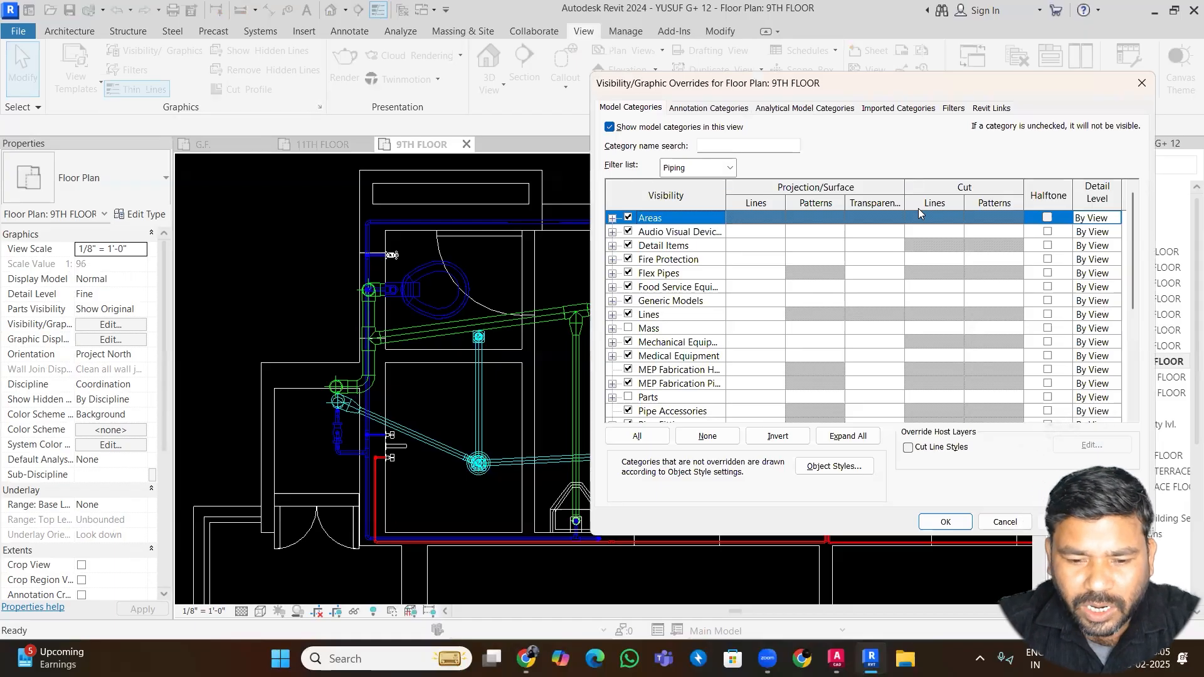
pyautogui.click(949, 112)
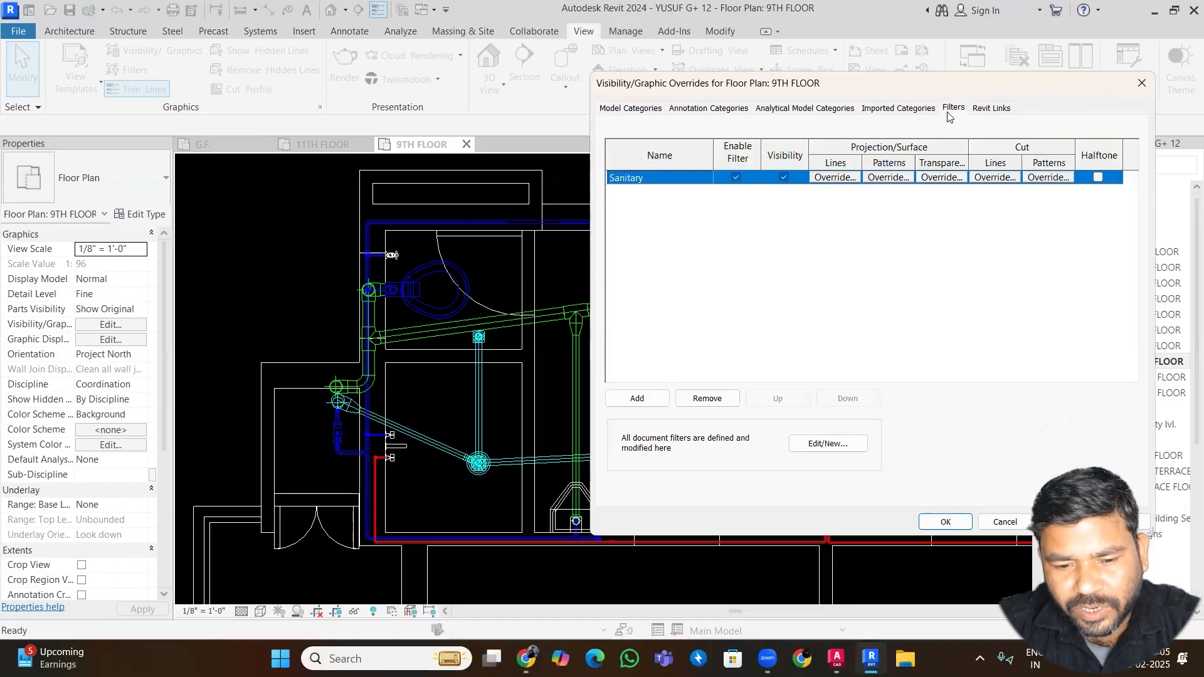
pyautogui.click(846, 447)
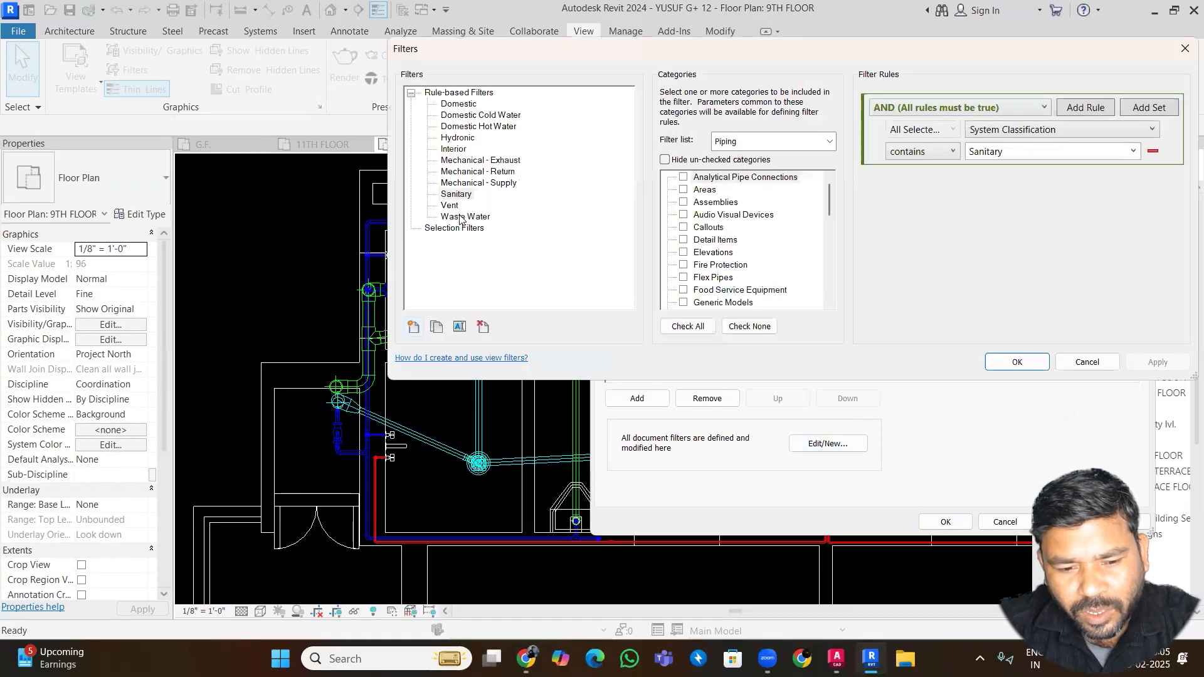
pyautogui.click(460, 217)
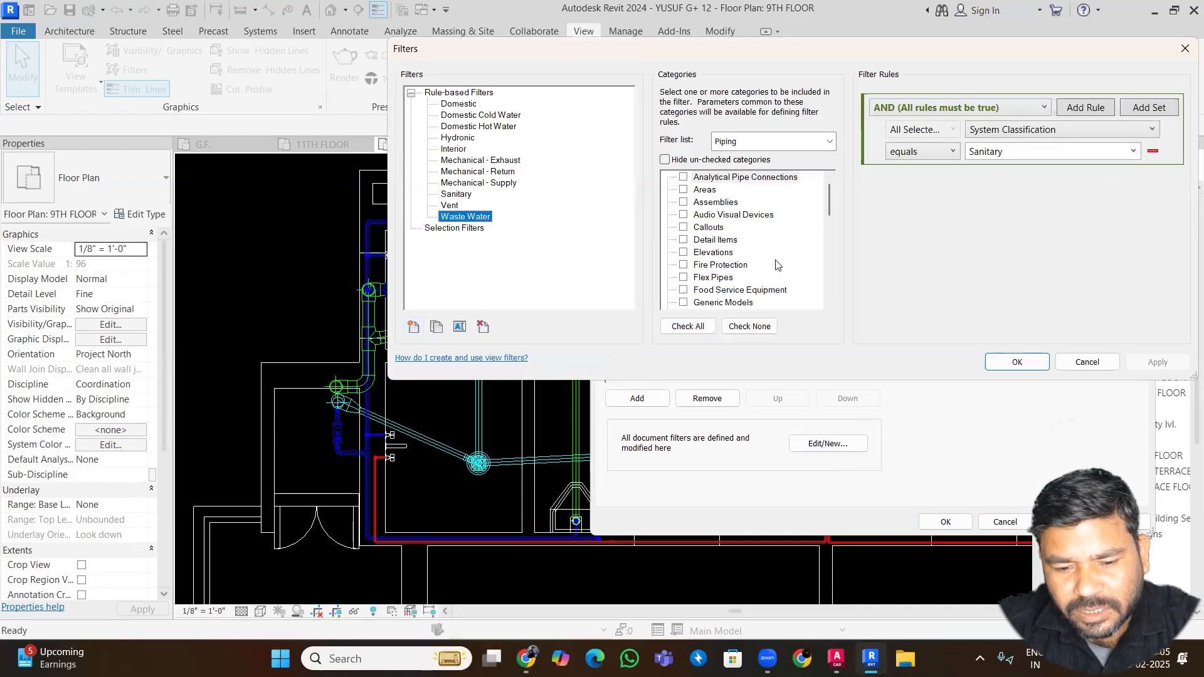
pyautogui.scroll(-3, 776, 264)
pyautogui.scroll(-5, 776, 264)
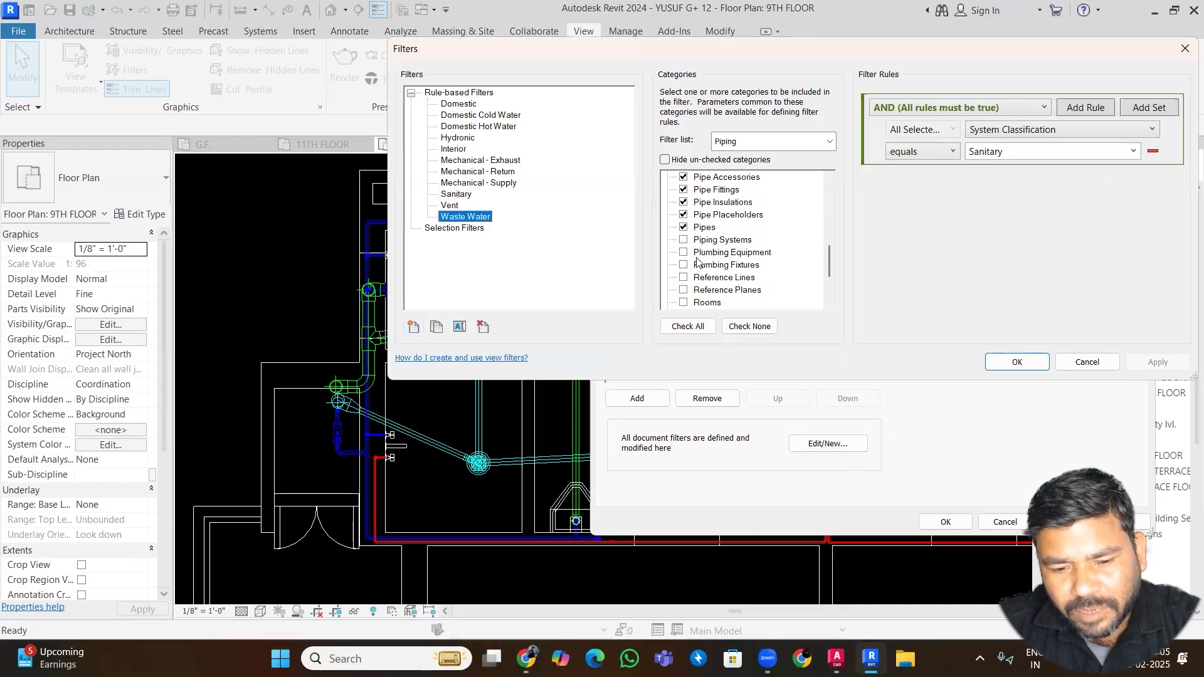
pyautogui.click(684, 266)
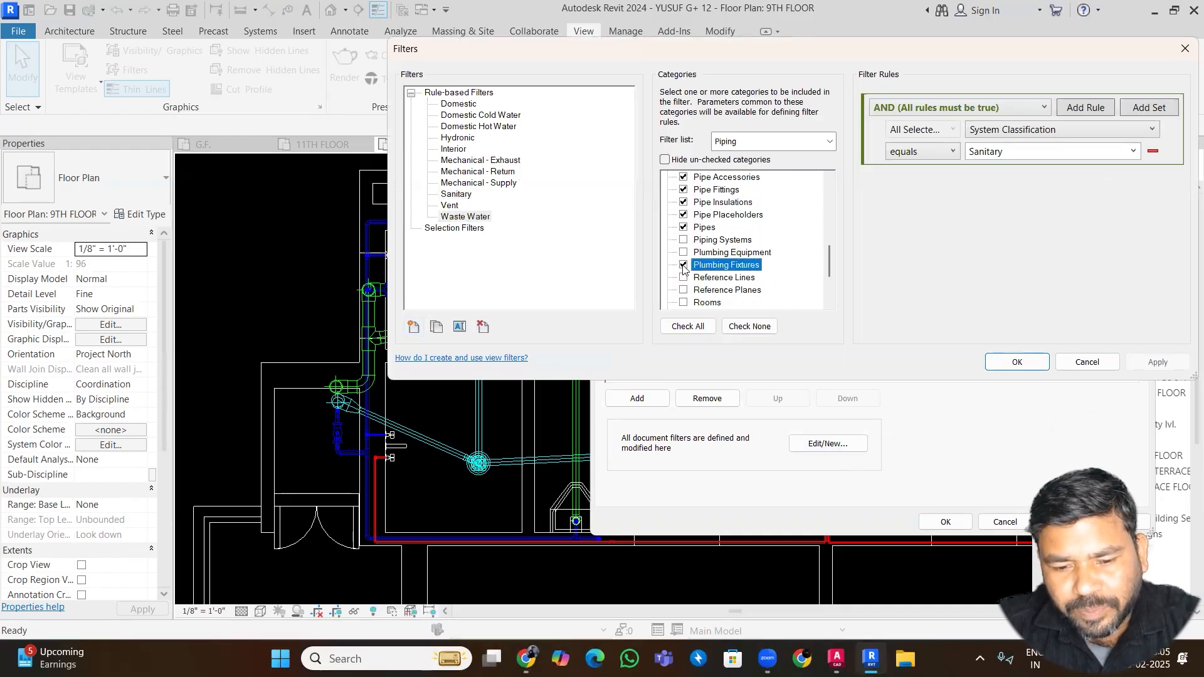
# - Set the Waste Water filter rule to System Type equals Waste Water and accept the filter definition
pyautogui.click(1020, 130)
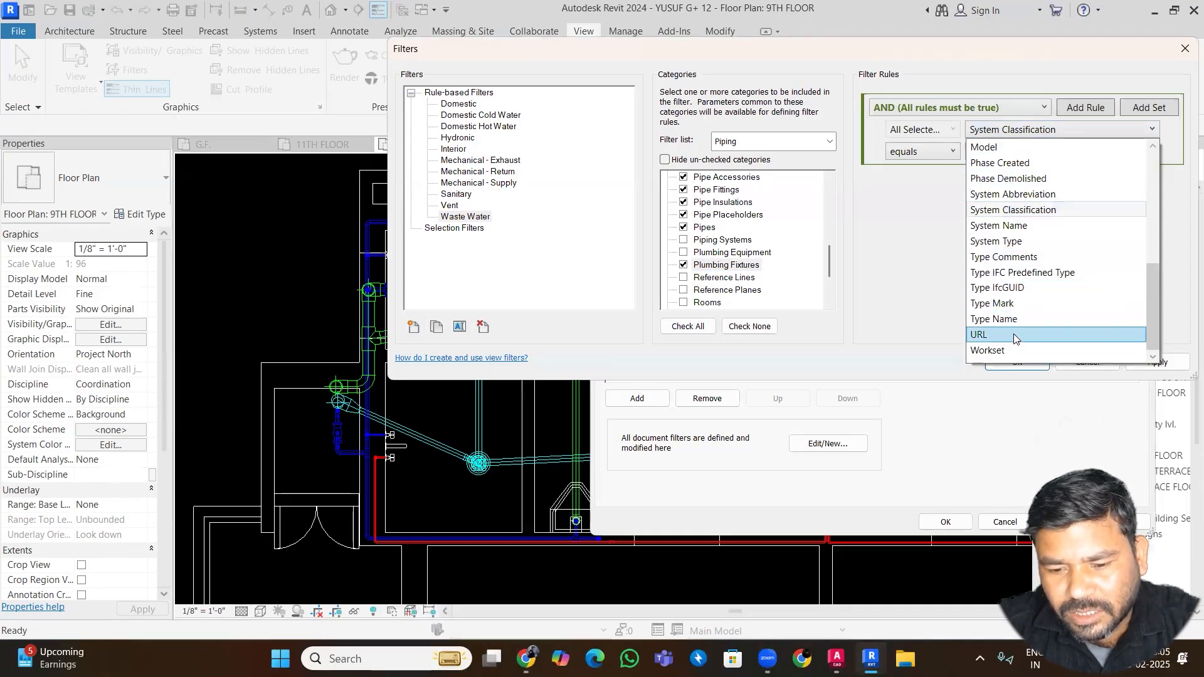
pyautogui.click(1002, 242)
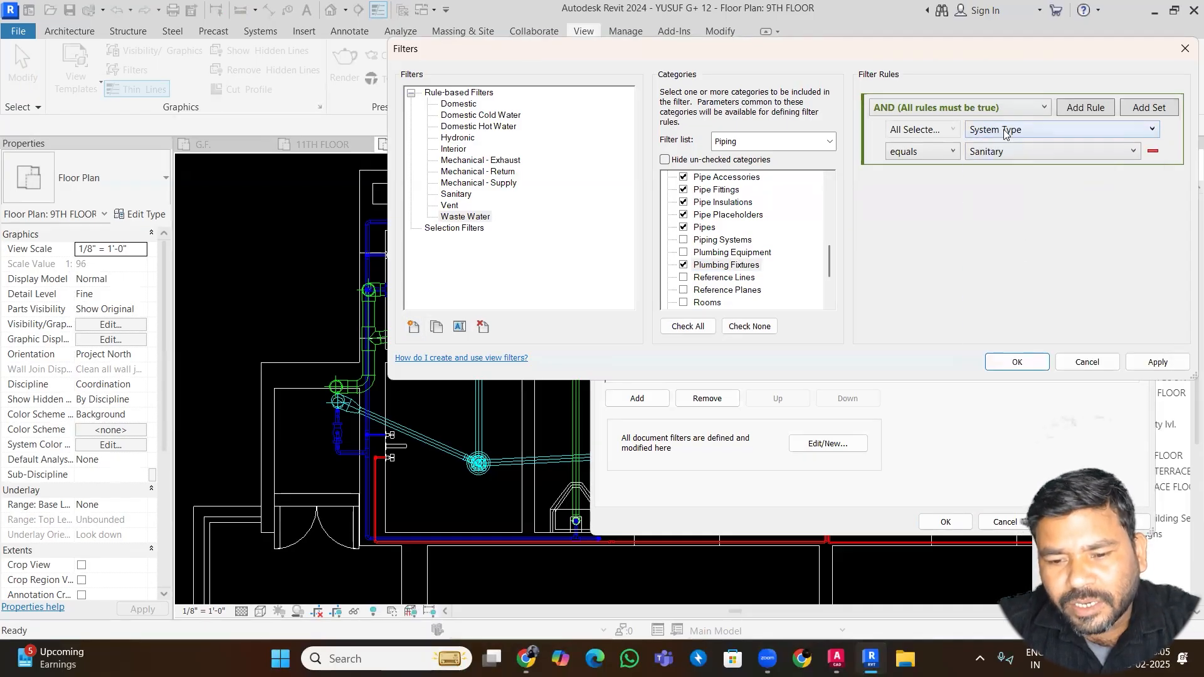
pyautogui.click(1016, 153)
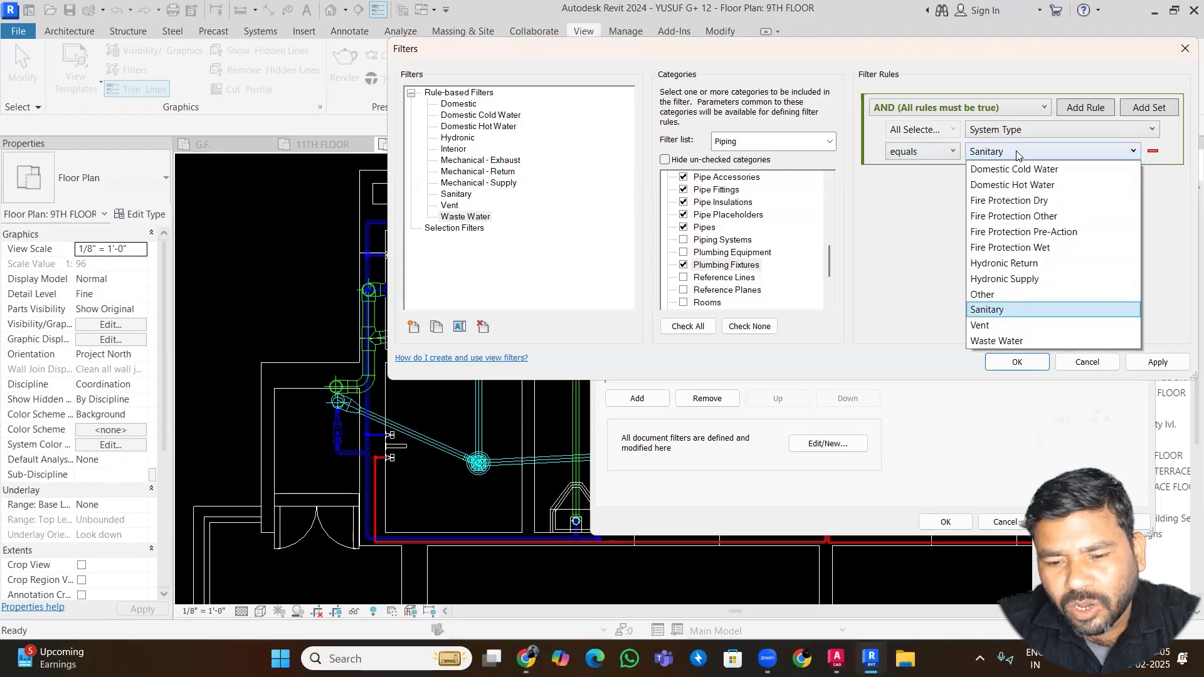
pyautogui.click(982, 341)
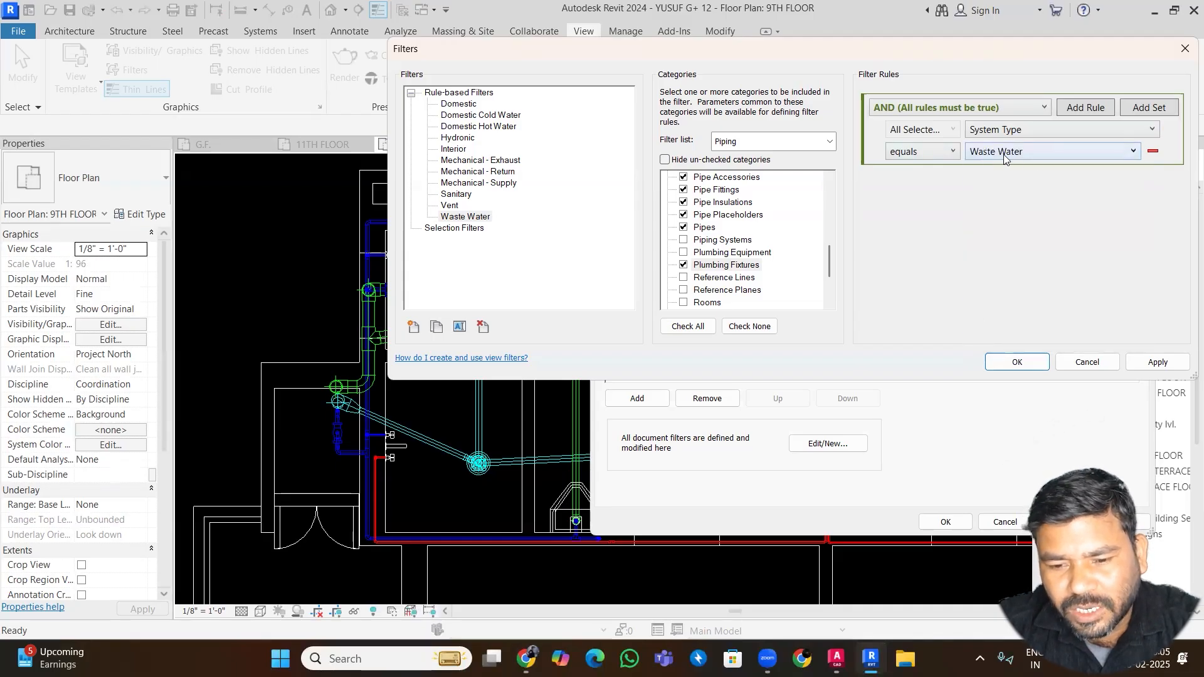
pyautogui.click(1016, 363)
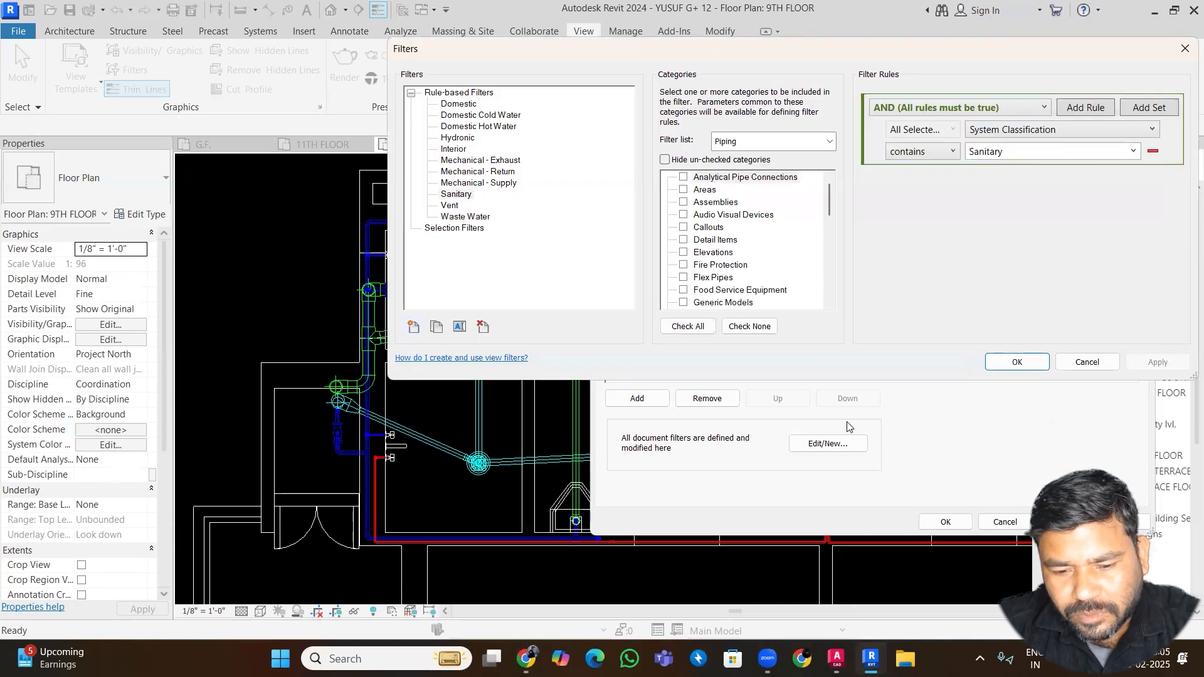
pyautogui.click(1087, 363)
# - Add the Waste Water filter to the 9TH FLOOR overrides, turn its visibility off and apply
pyautogui.click(638, 399)
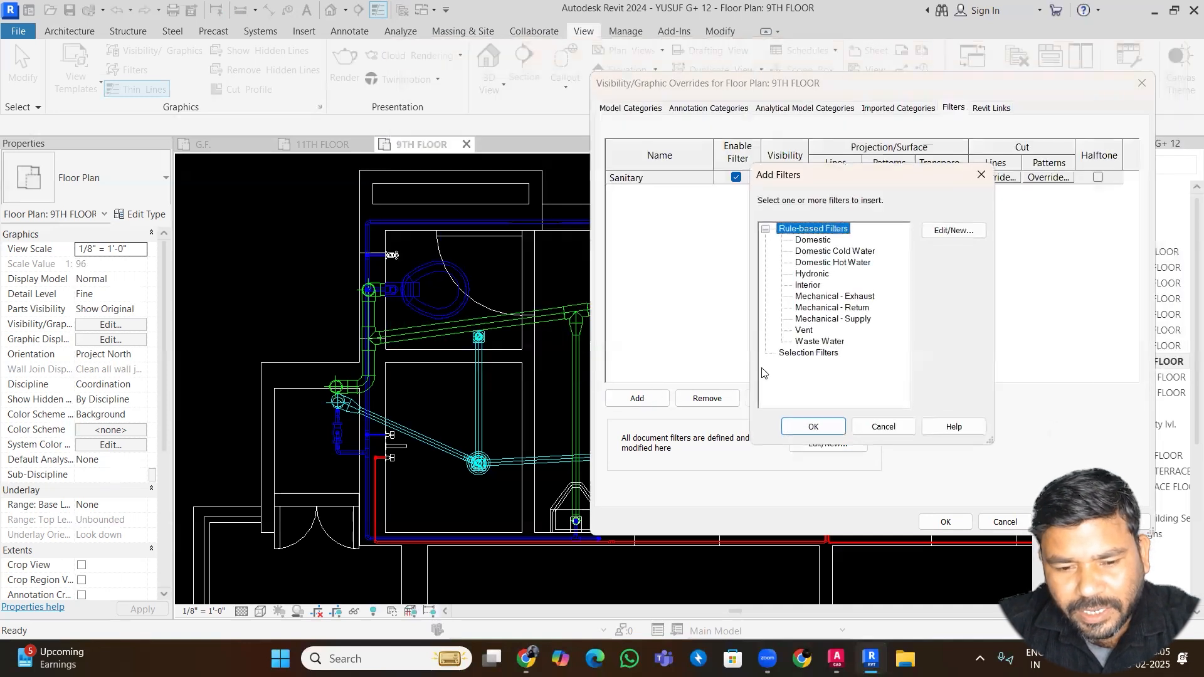
pyautogui.click(816, 341)
pyautogui.click(813, 427)
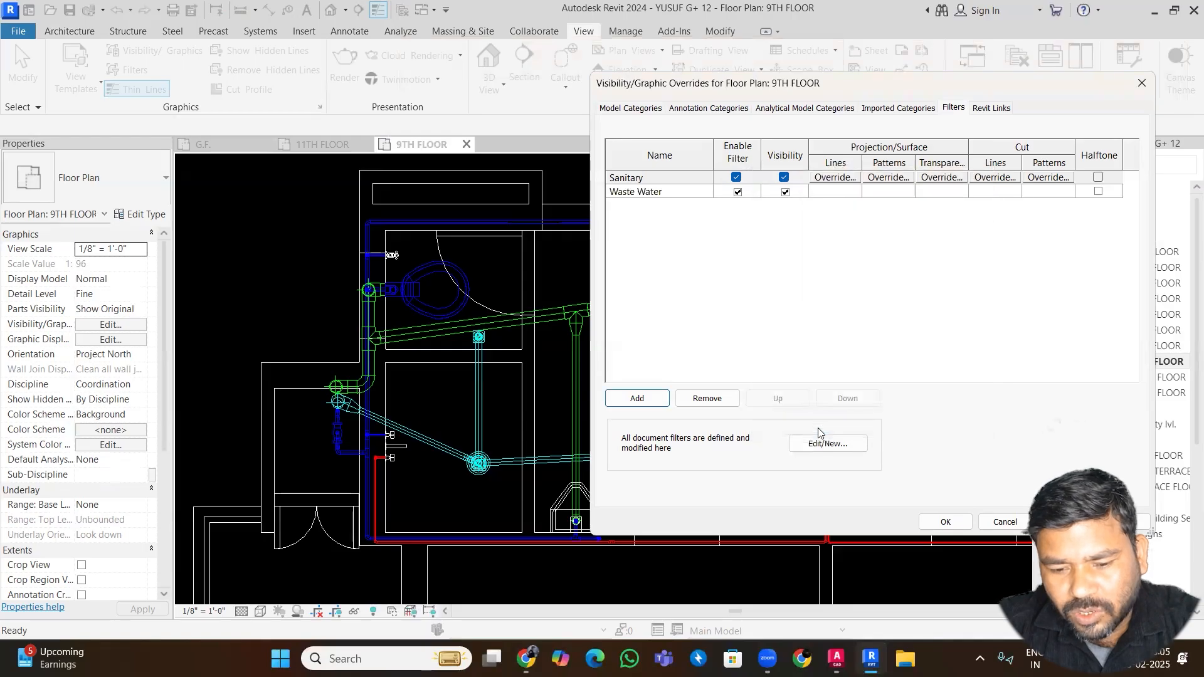
pyautogui.click(785, 193)
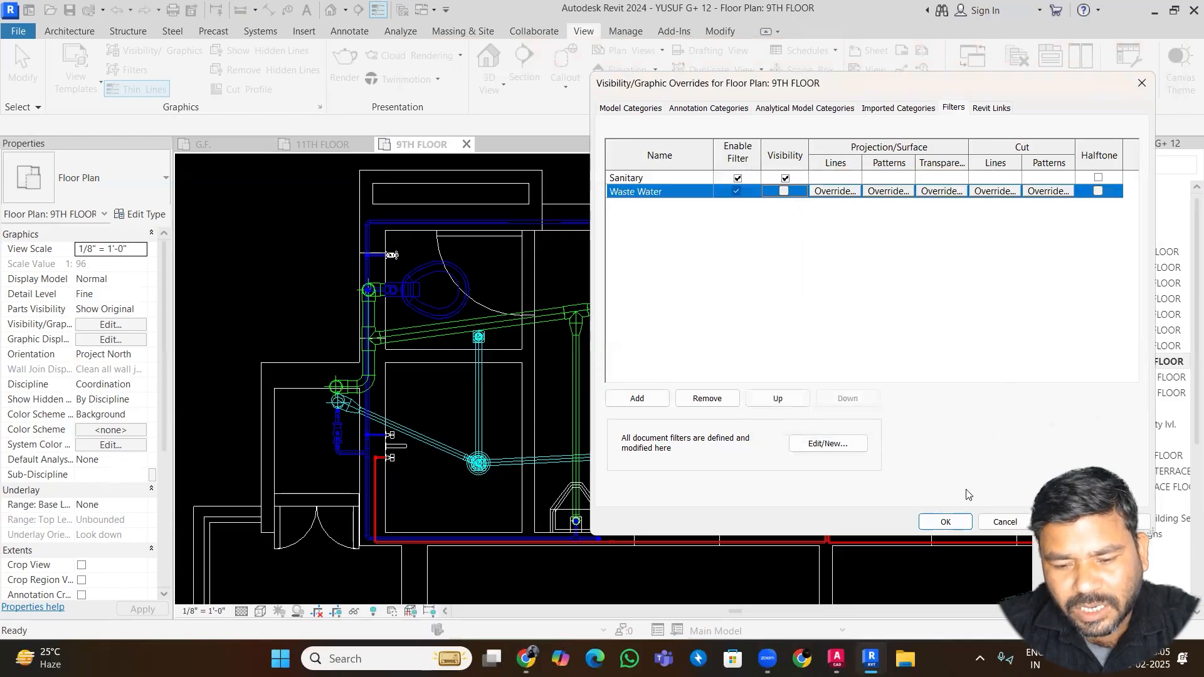
pyautogui.click(1064, 522)
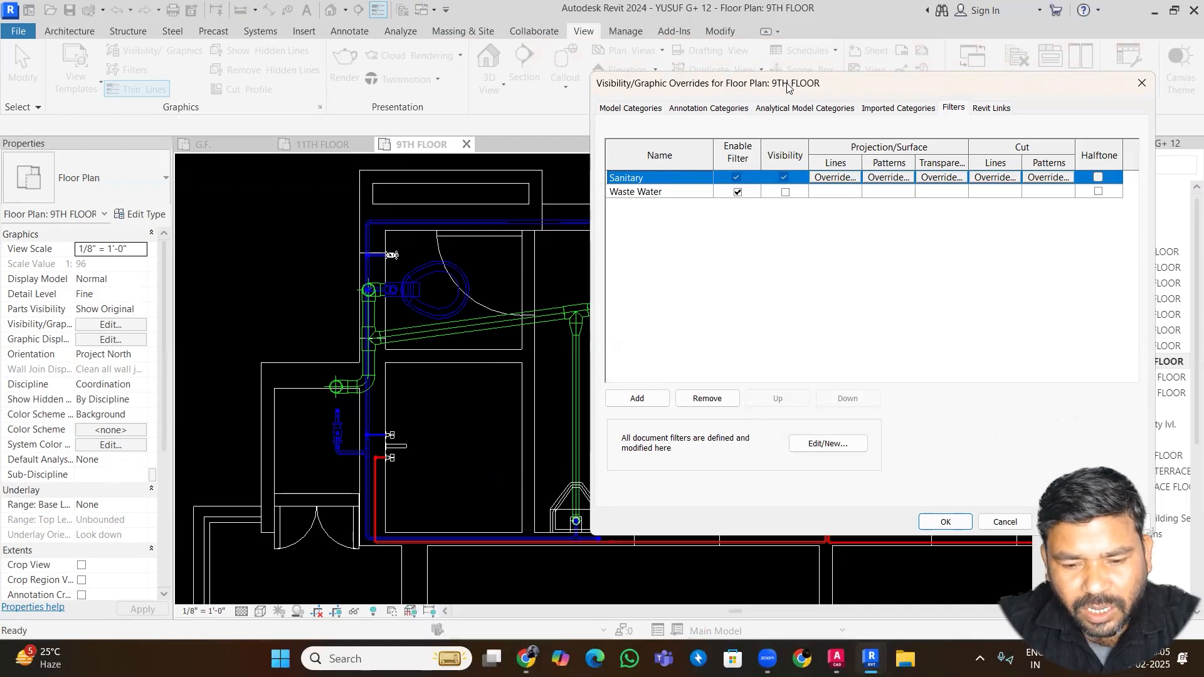
# - Turn the Waste Water filter's visibility back on and accept the 9TH FLOOR overrides
pyautogui.moveTo(801, 94); pyautogui.dragTo(814, 103)
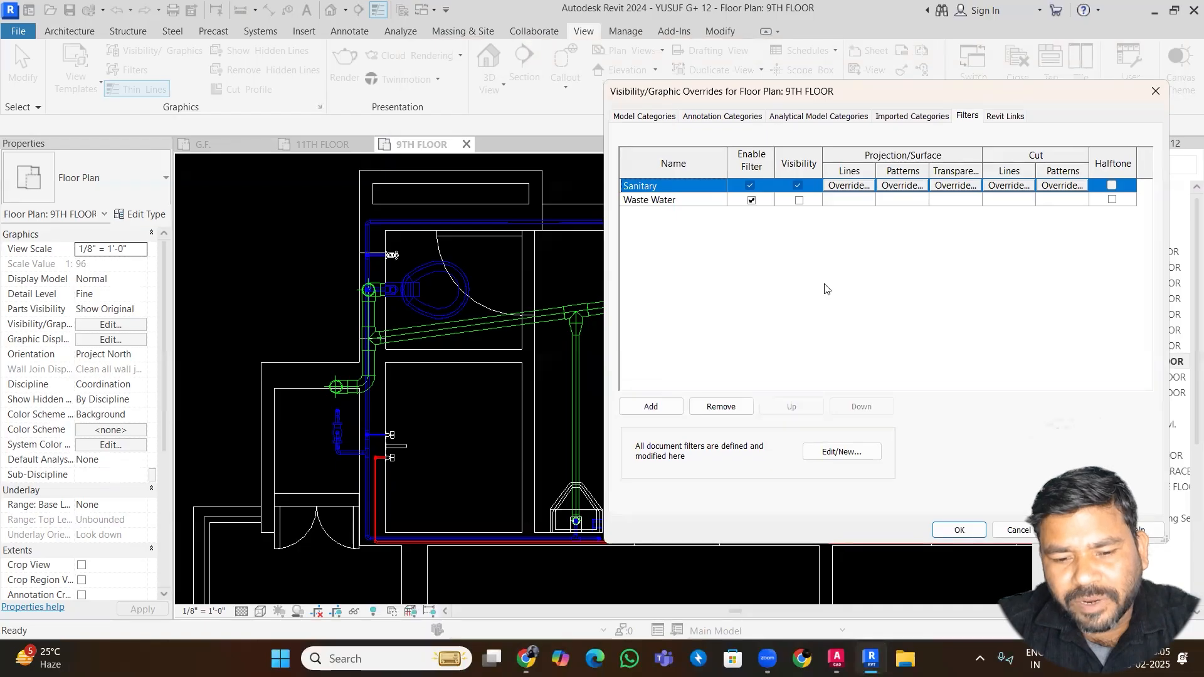
pyautogui.click(800, 201)
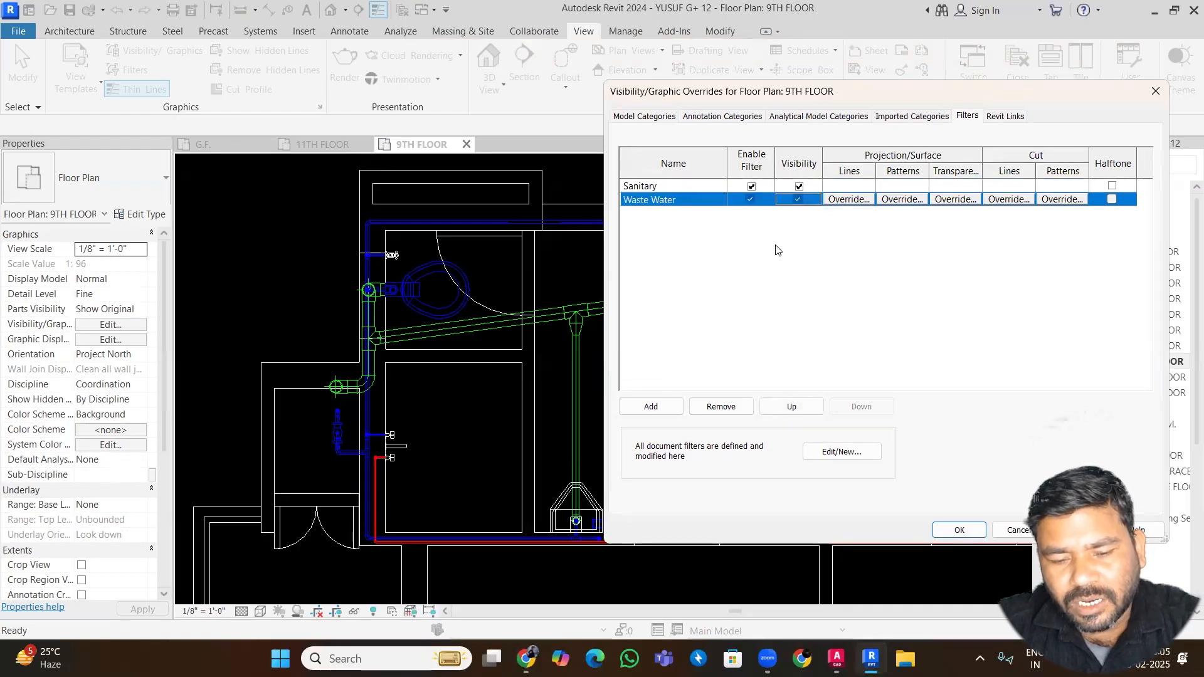
pyautogui.click(981, 533)
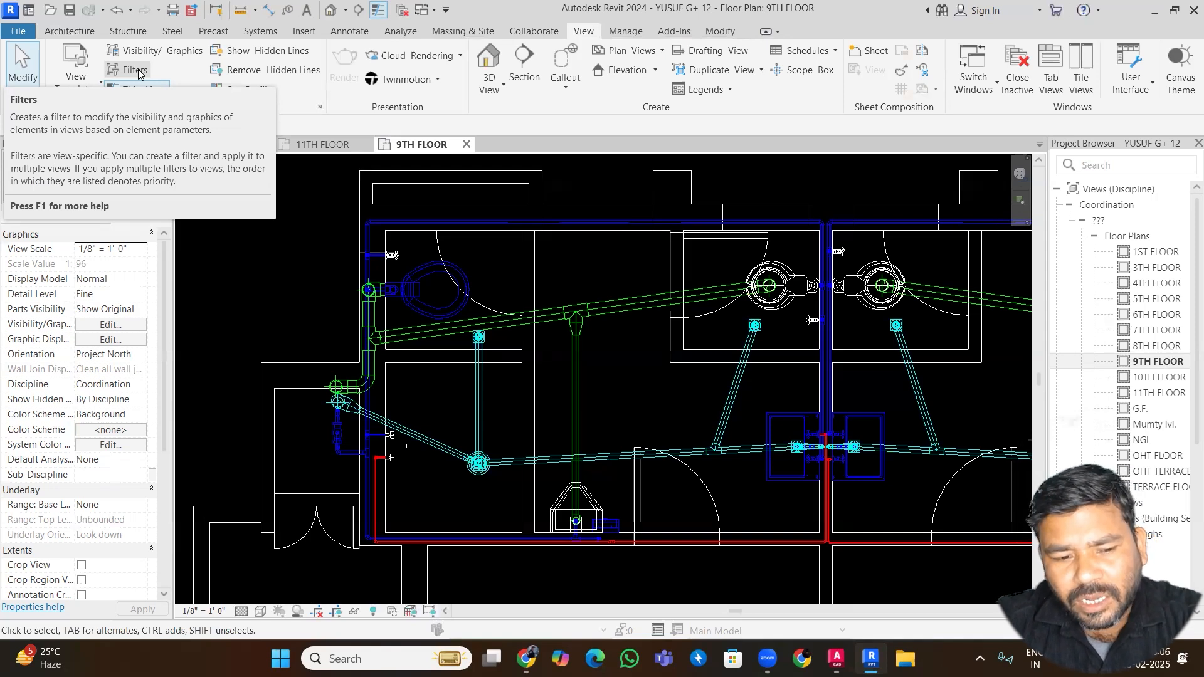
pyautogui.click(134, 70)
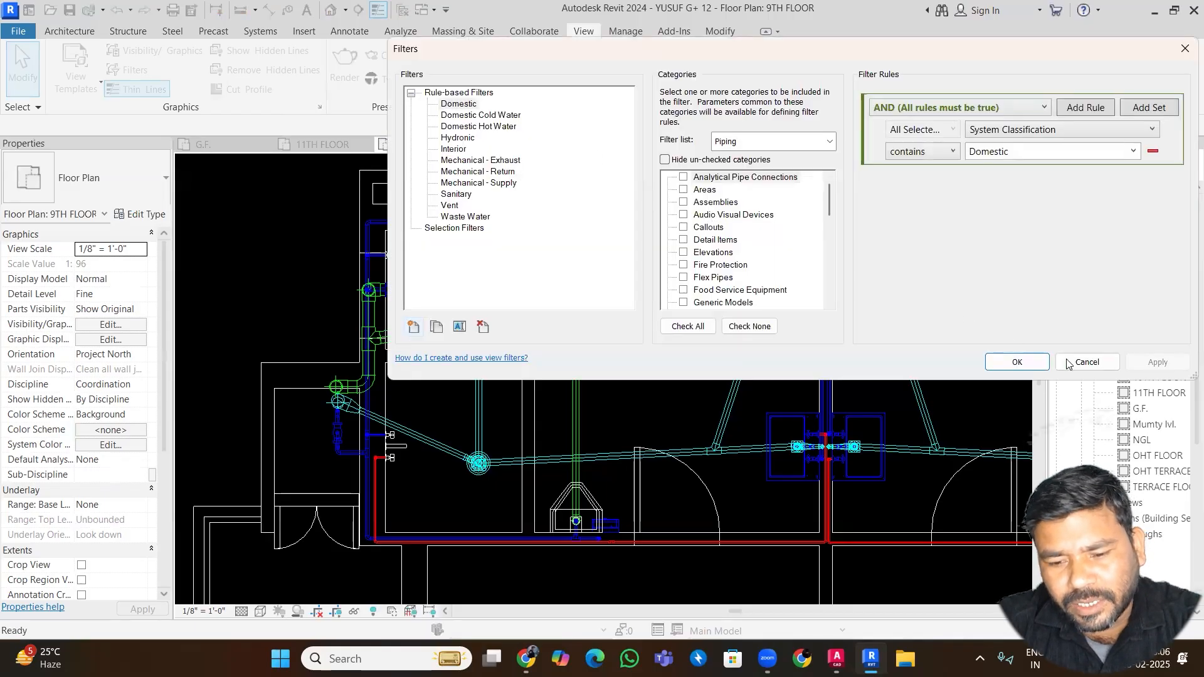
pyautogui.click(1087, 362)
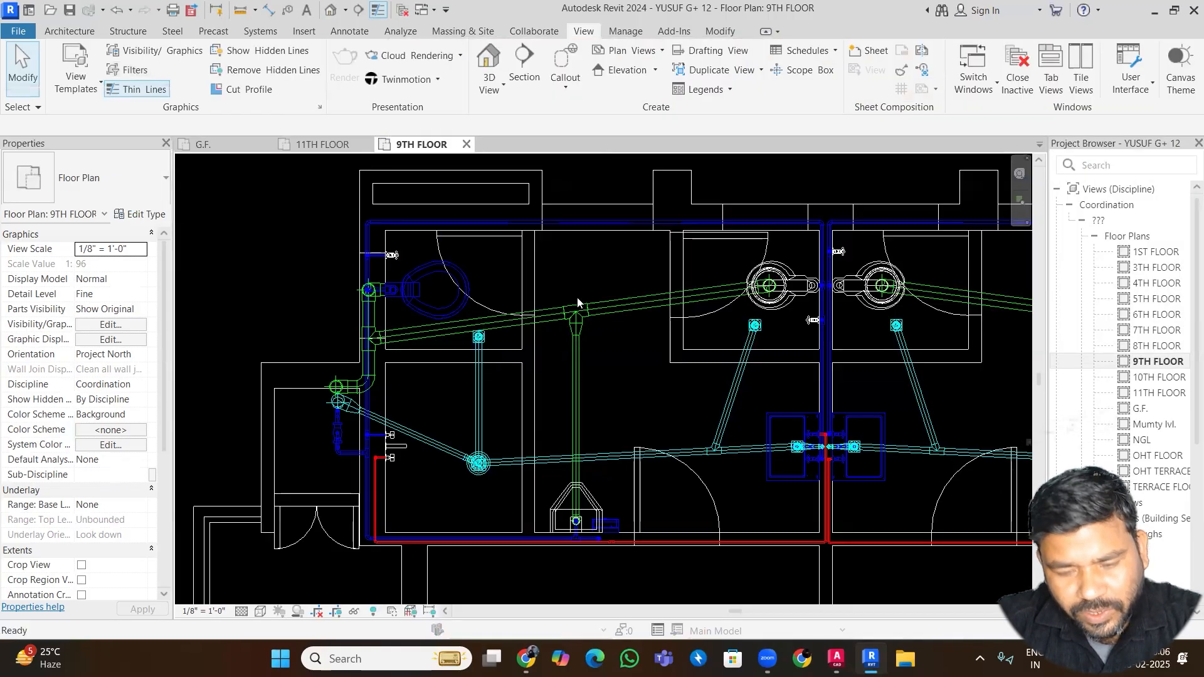
# - Open the 9TH FLOOR visibility/graphic overrides and set the Waste Water filter's projection line pattern to Solid
pyautogui.press('v')
pyautogui.press('v')
pyautogui.click(968, 116)
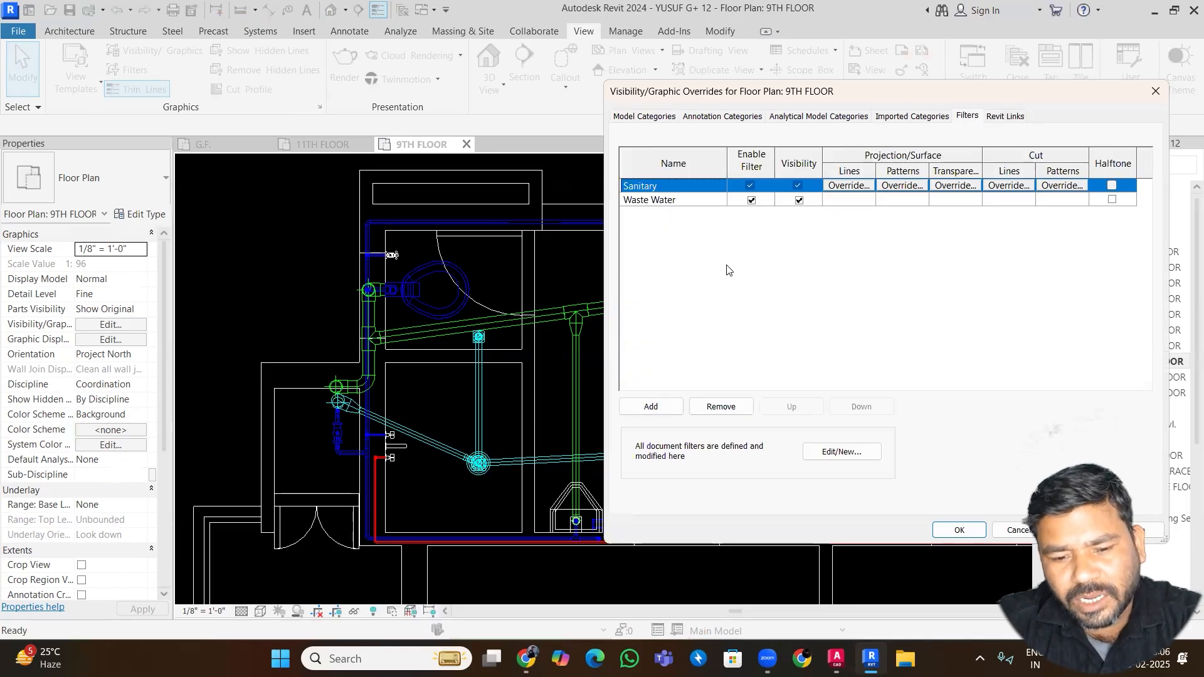
pyautogui.click(693, 200)
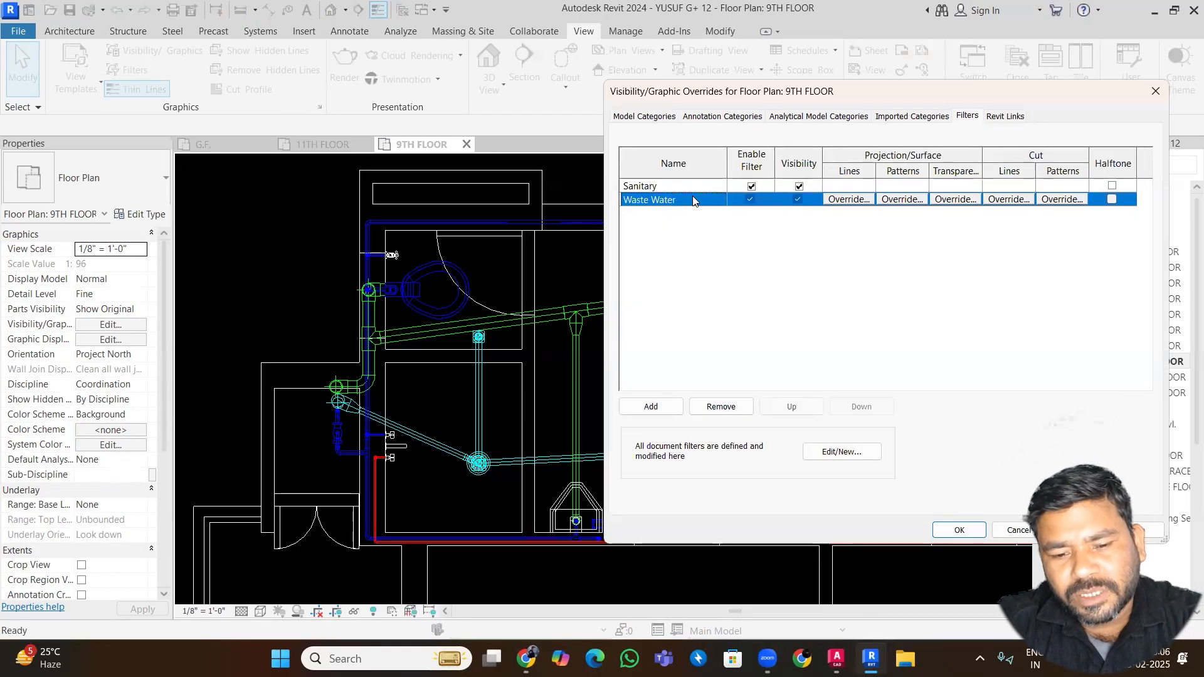
pyautogui.click(848, 200)
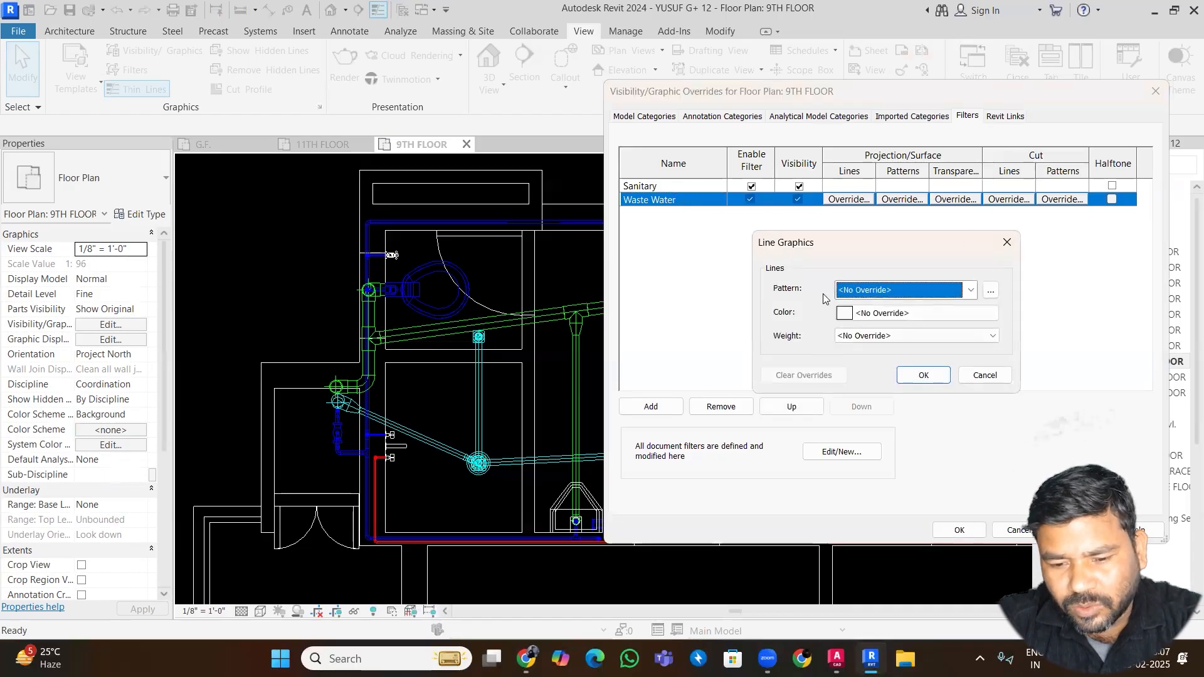
pyautogui.click(897, 290)
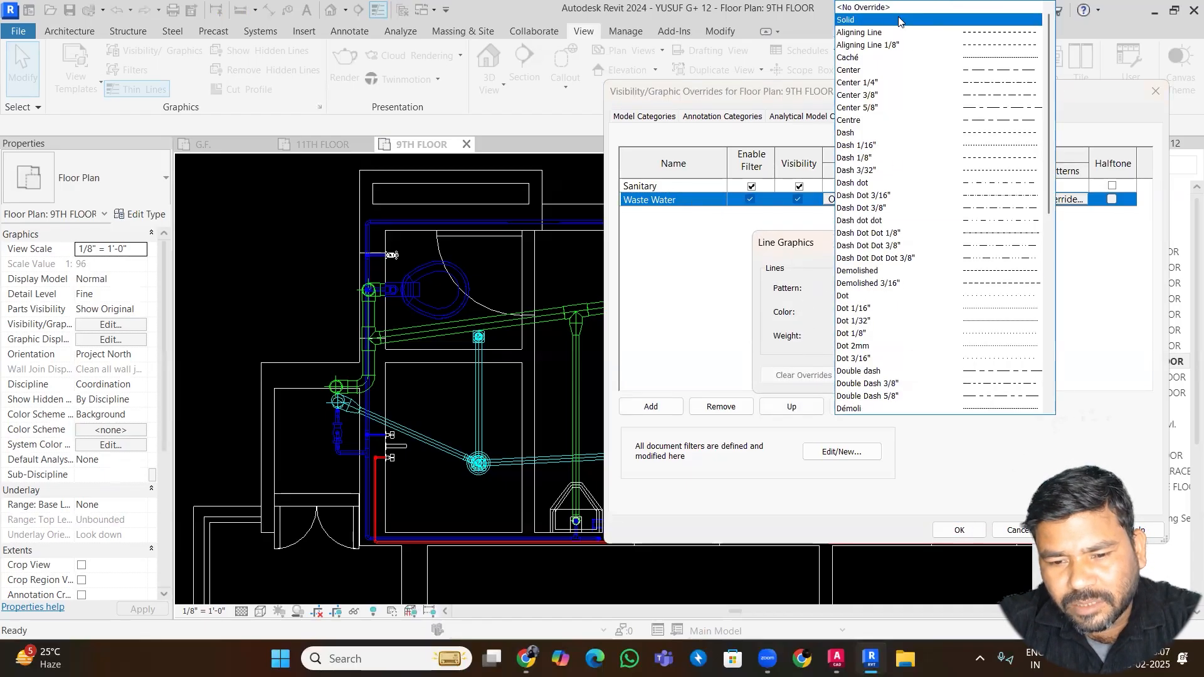
pyautogui.click(847, 20)
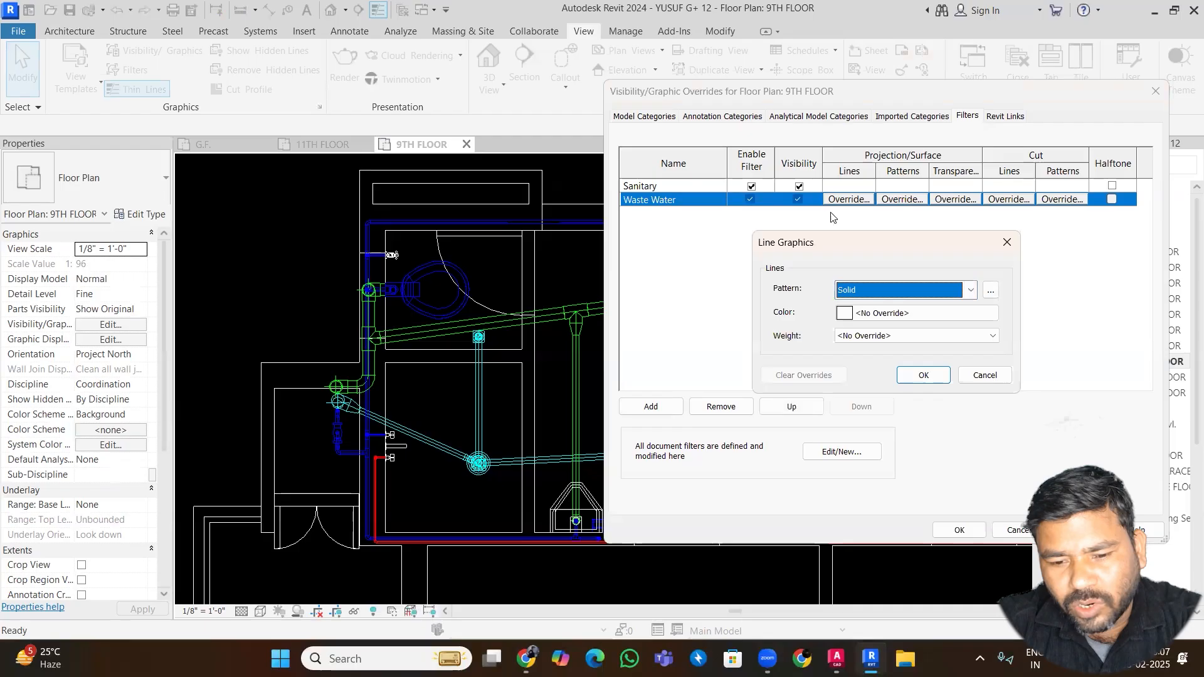
# - Set the Waste Water filter's projection line color to Magenta, leave the weight without override, and accept the line graphics
pyautogui.click(885, 314)
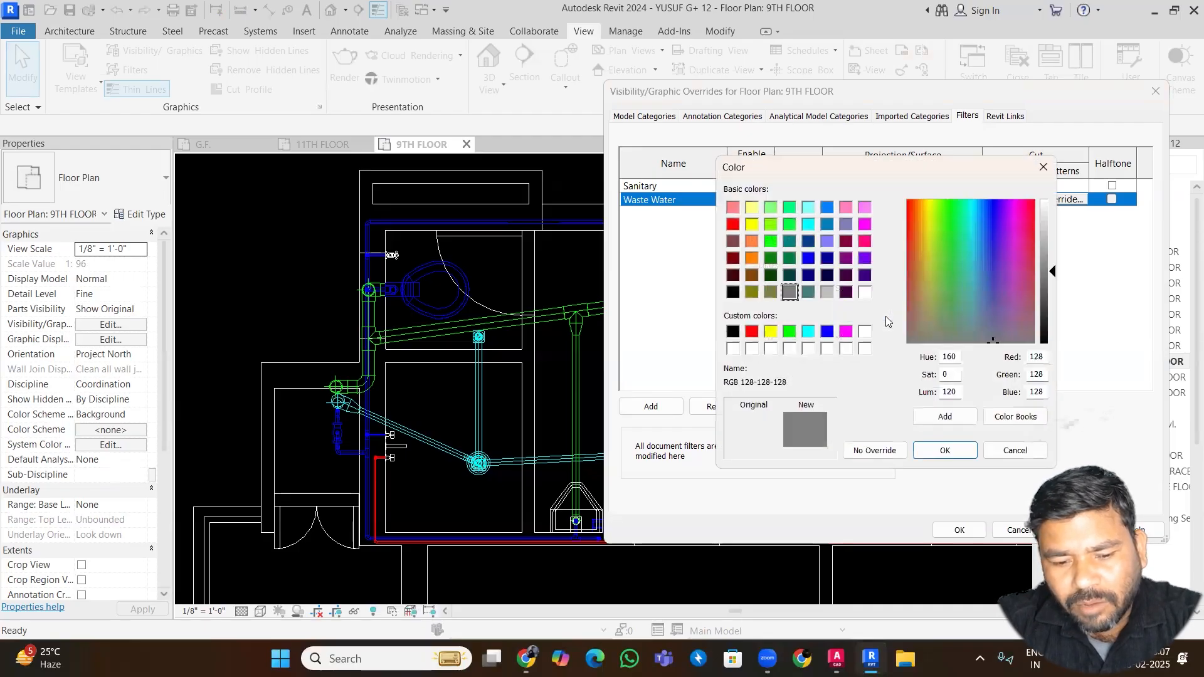
pyautogui.click(846, 332)
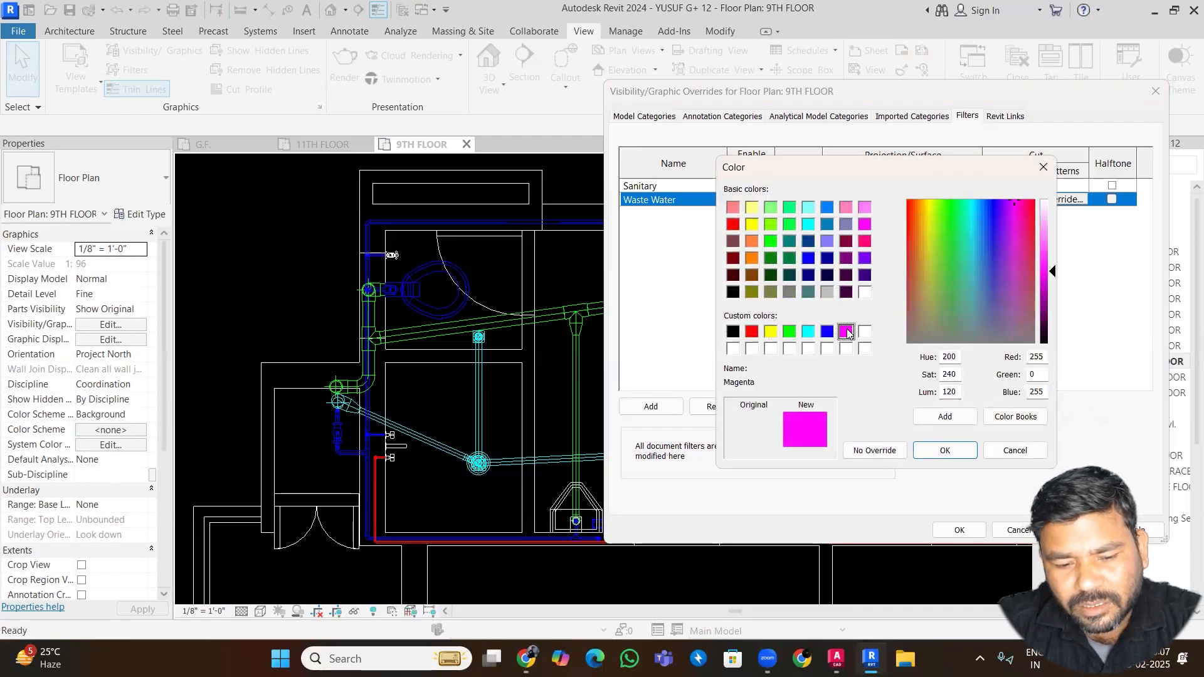
pyautogui.click(943, 451)
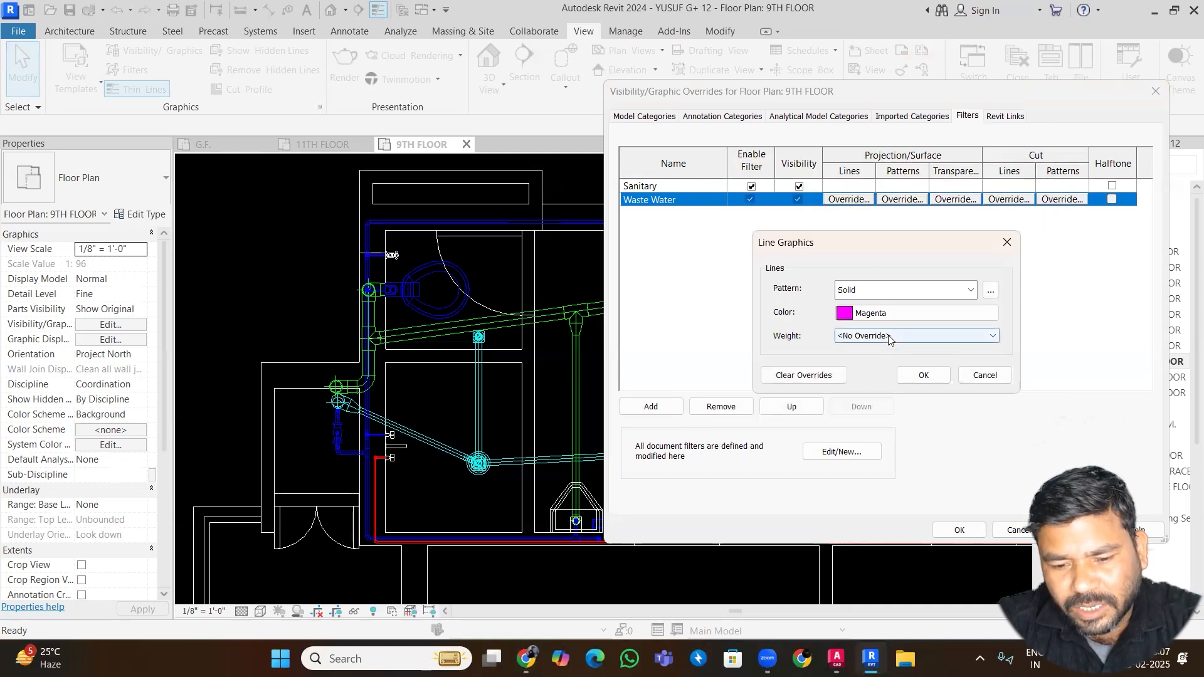
pyautogui.click(888, 336)
pyautogui.click(888, 336)
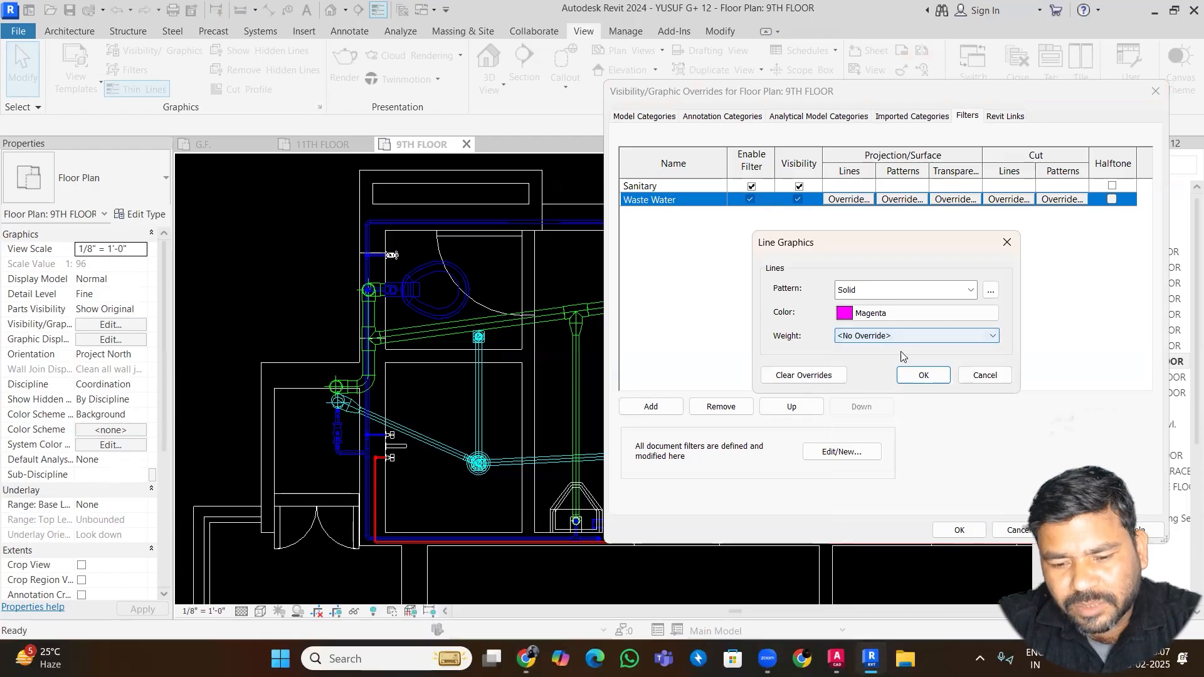
pyautogui.click(923, 375)
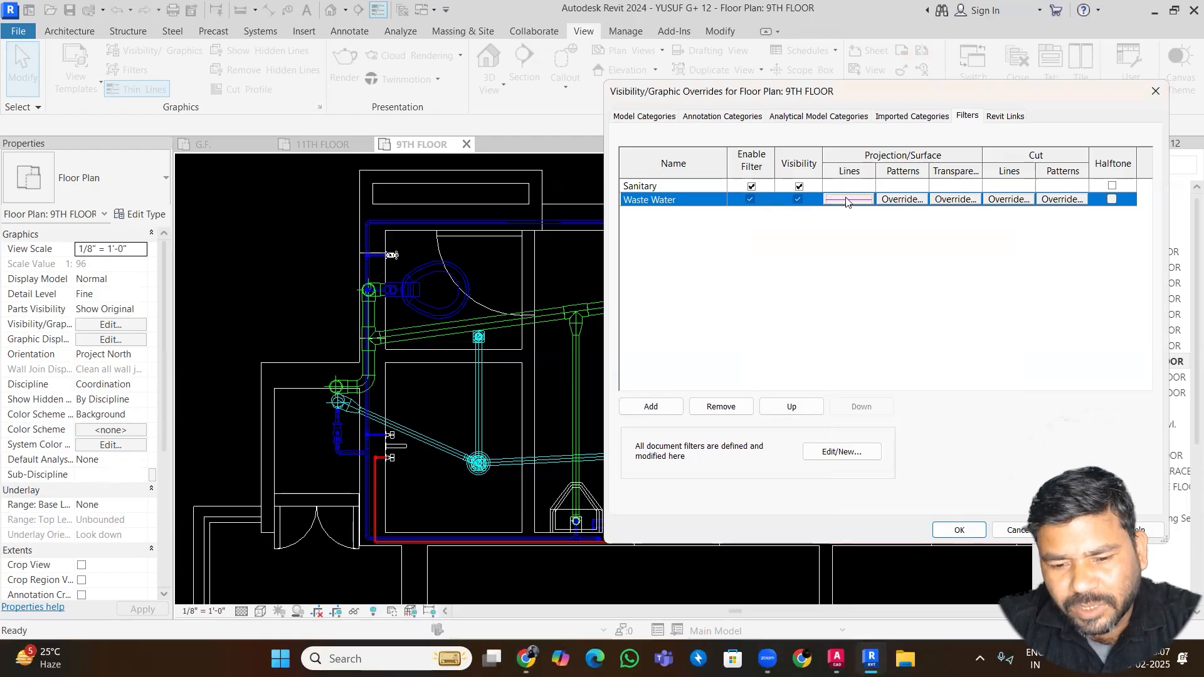
# - Override the Waste Water filter's projection foreground pattern with Solid fill in Magenta
pyautogui.click(894, 200)
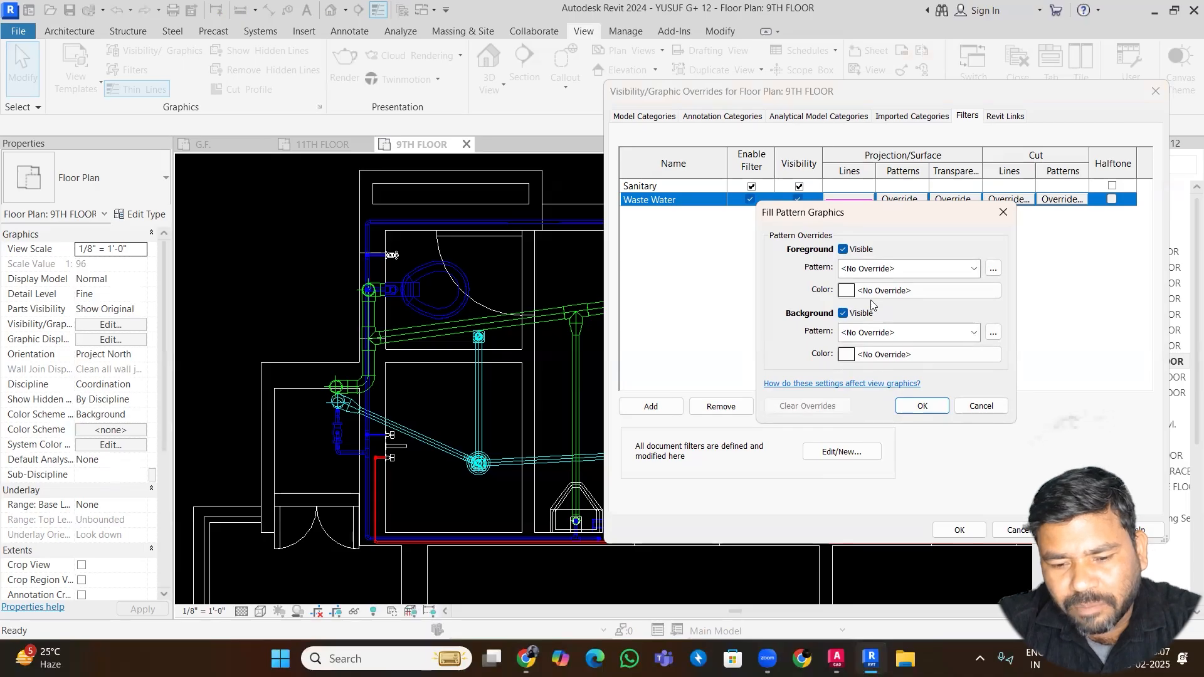
pyautogui.click(872, 271)
pyautogui.click(869, 288)
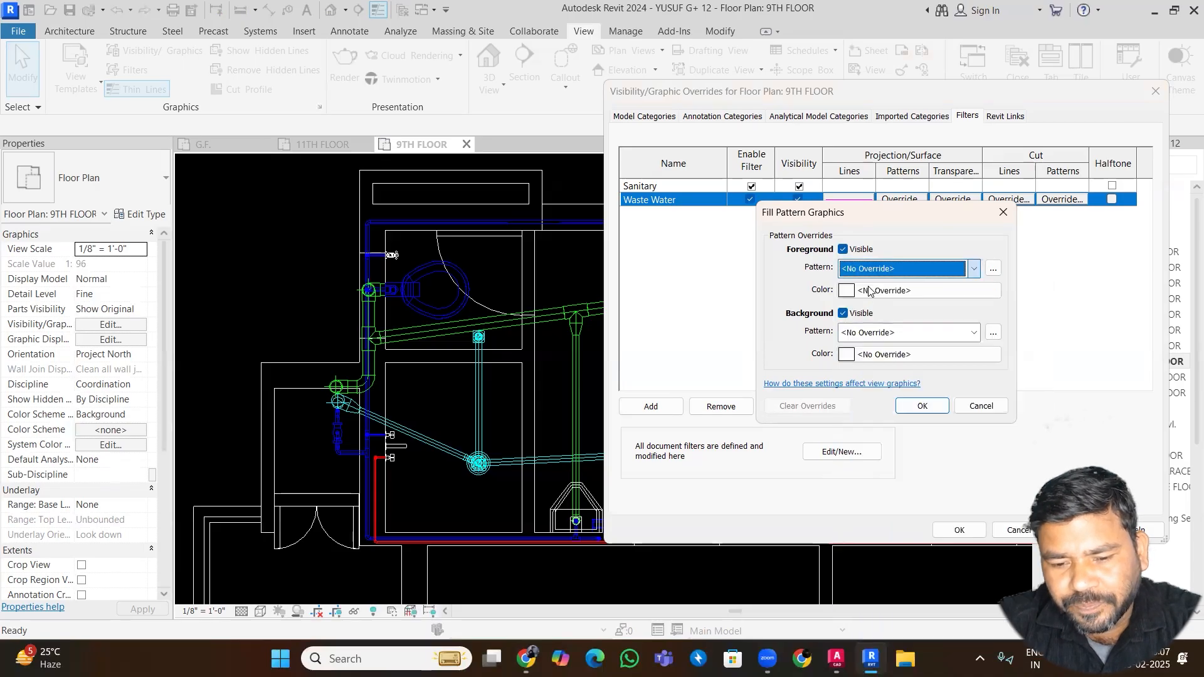
pyautogui.click(878, 270)
pyautogui.click(876, 299)
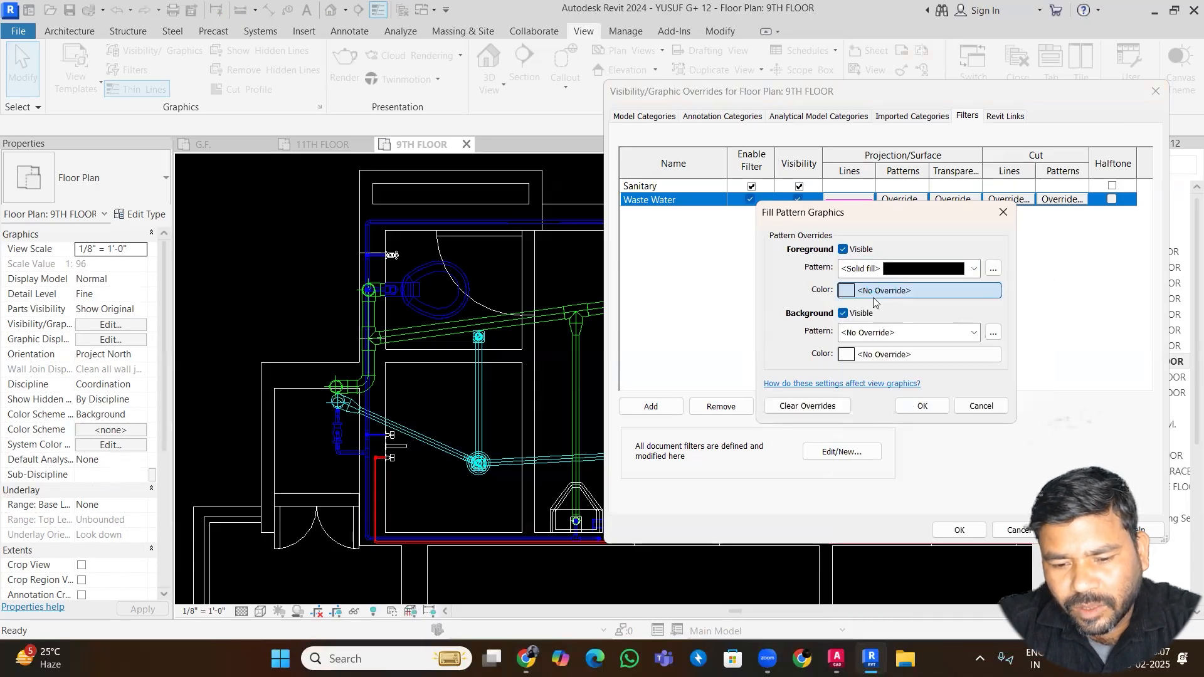
pyautogui.click(876, 295)
pyautogui.click(945, 450)
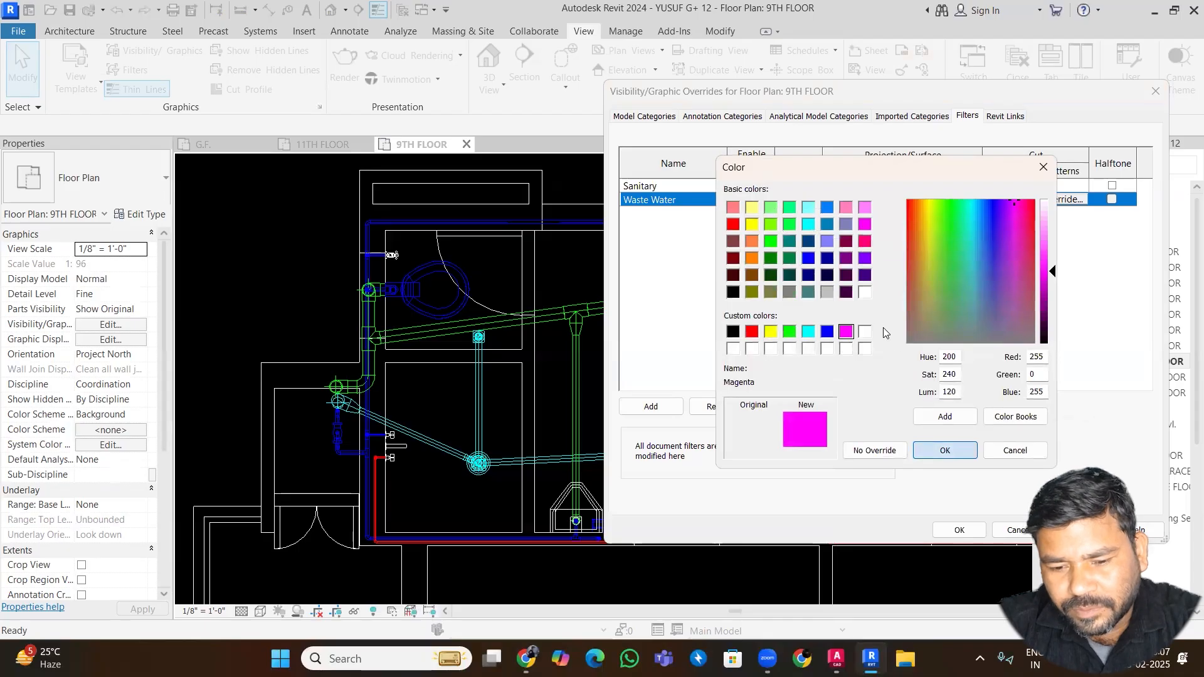
# - Set the Waste Water filter's projection background pattern to Solid fill in Magenta and apply the overrides to the 9TH FLOOR plan
pyautogui.click(873, 331)
pyautogui.scroll(1, 878, 69)
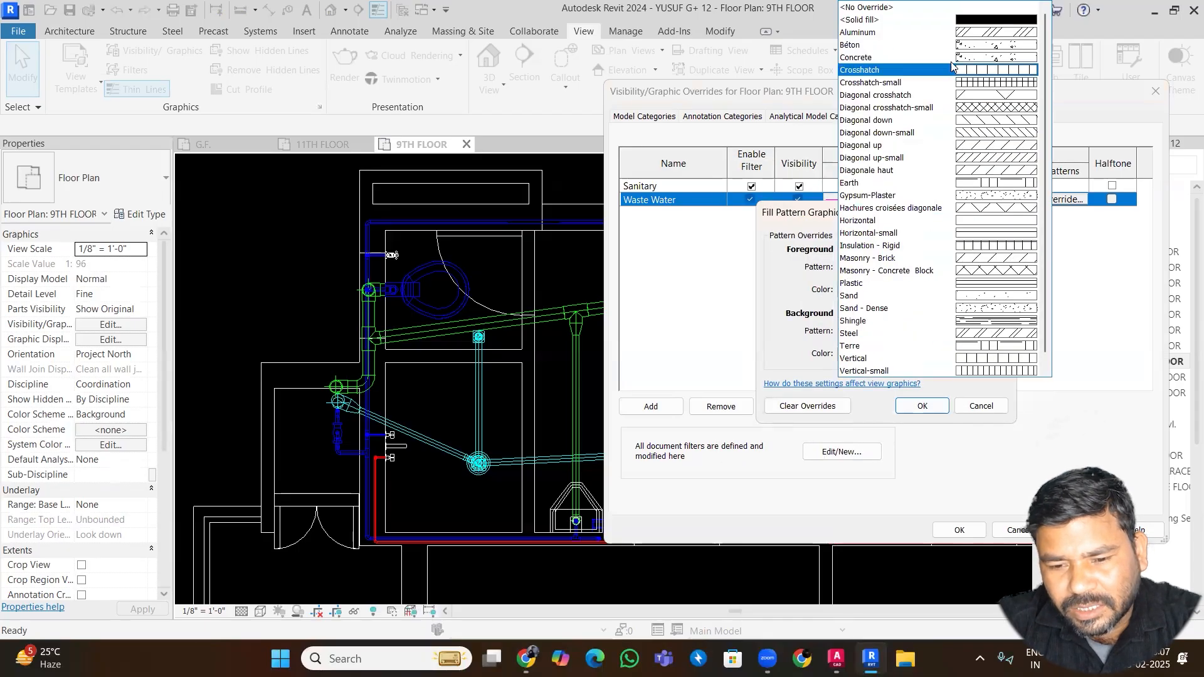
pyautogui.click(878, 26)
pyautogui.click(891, 355)
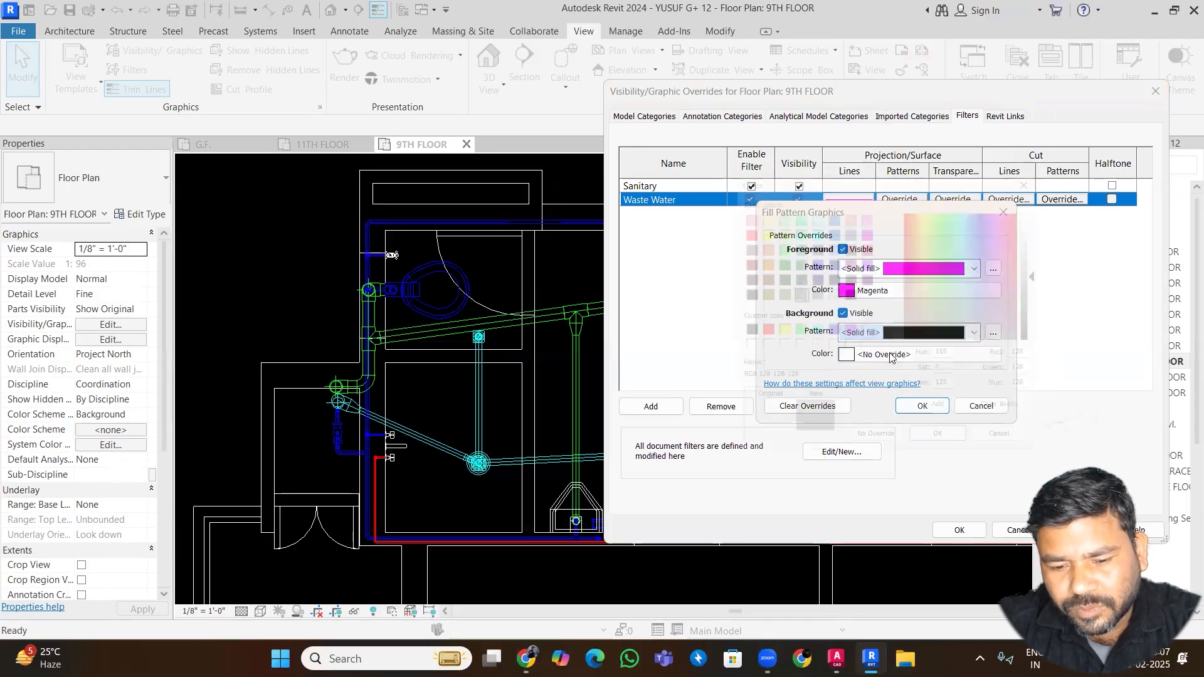
pyautogui.click(846, 332)
pyautogui.click(944, 451)
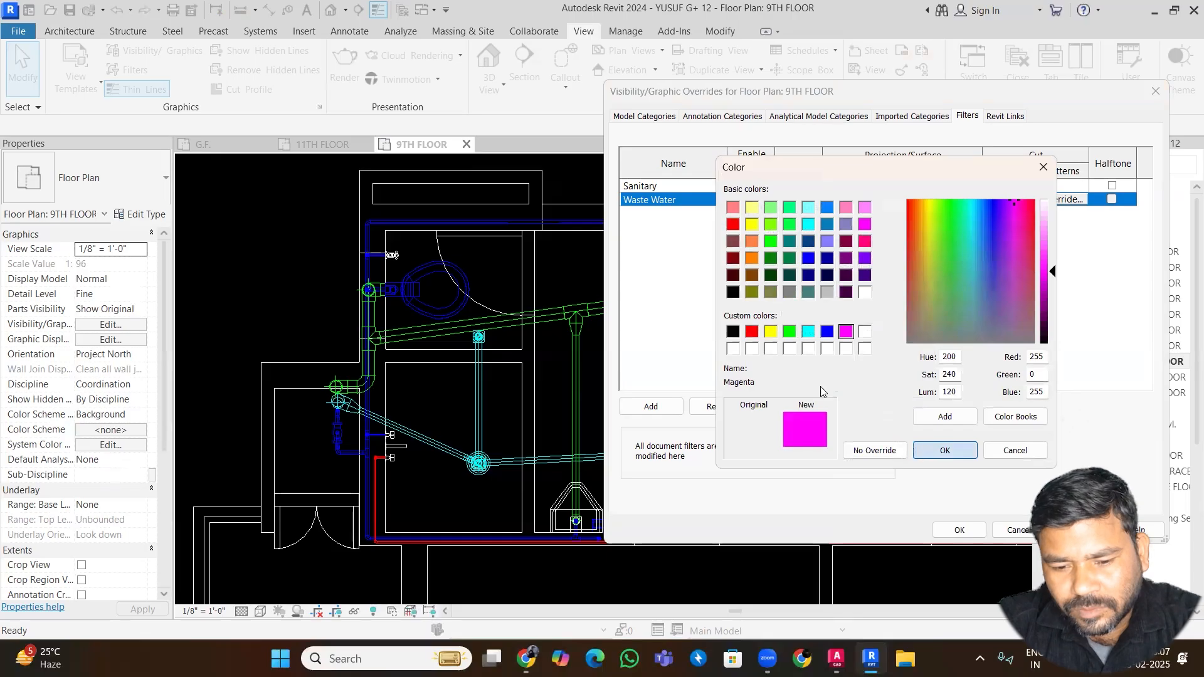
pyautogui.click(917, 406)
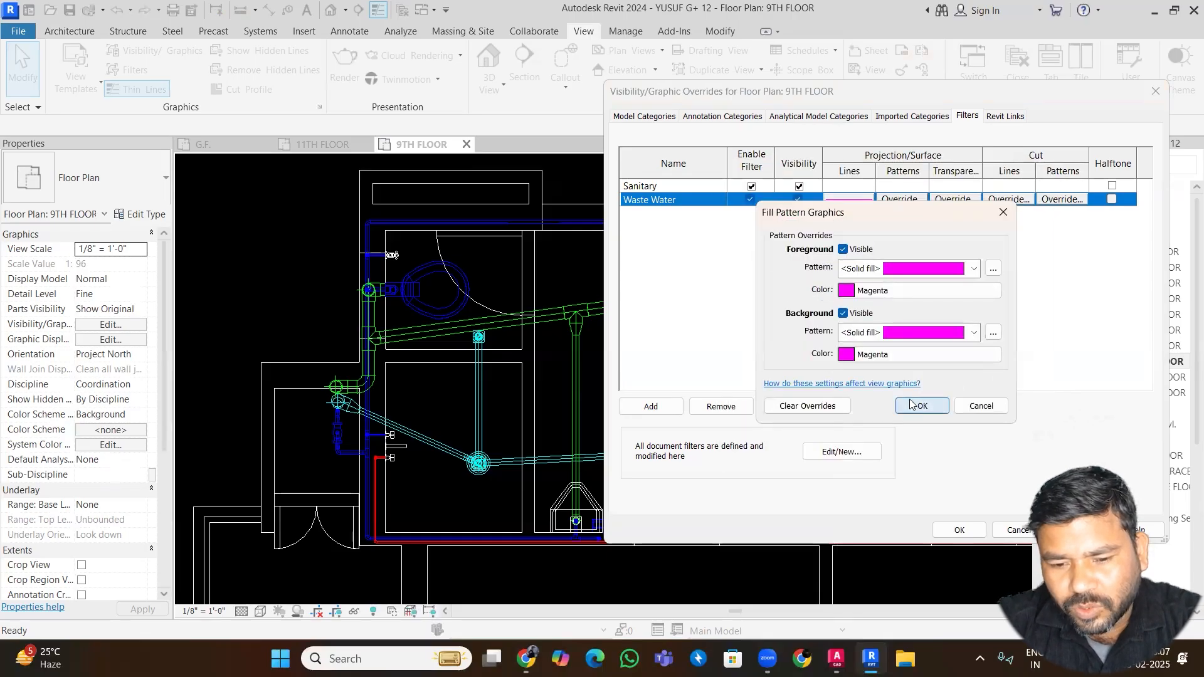
pyautogui.click(1078, 530)
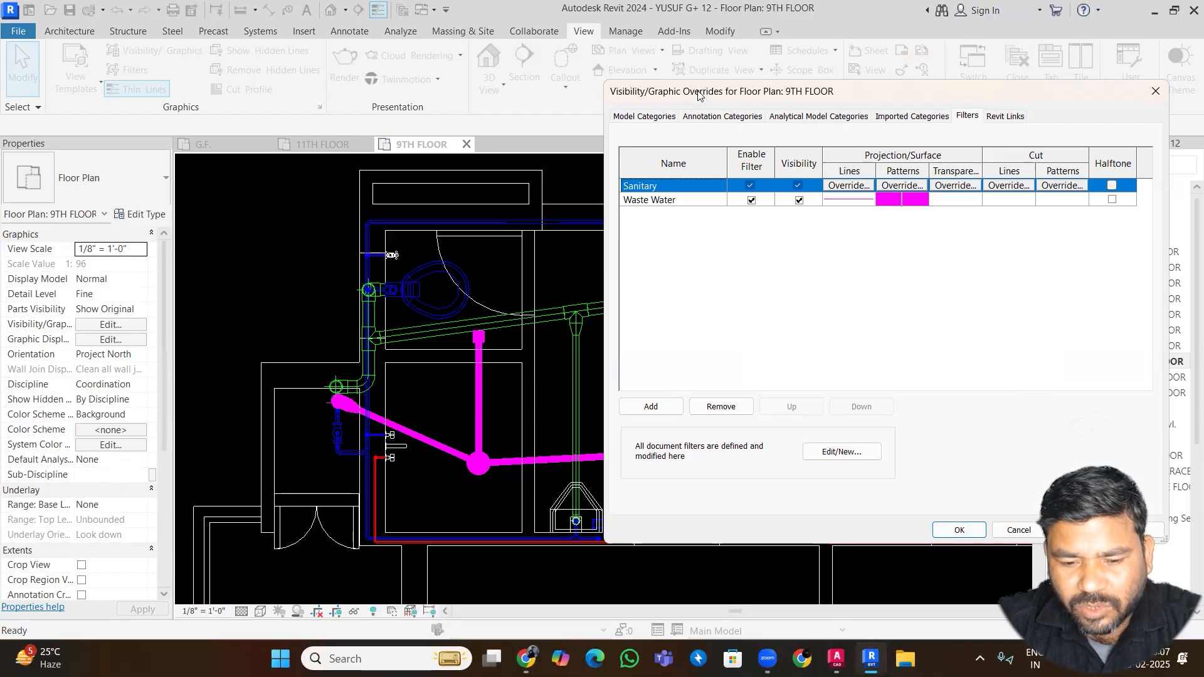
pyautogui.moveTo(698, 94); pyautogui.dragTo(569, 122)
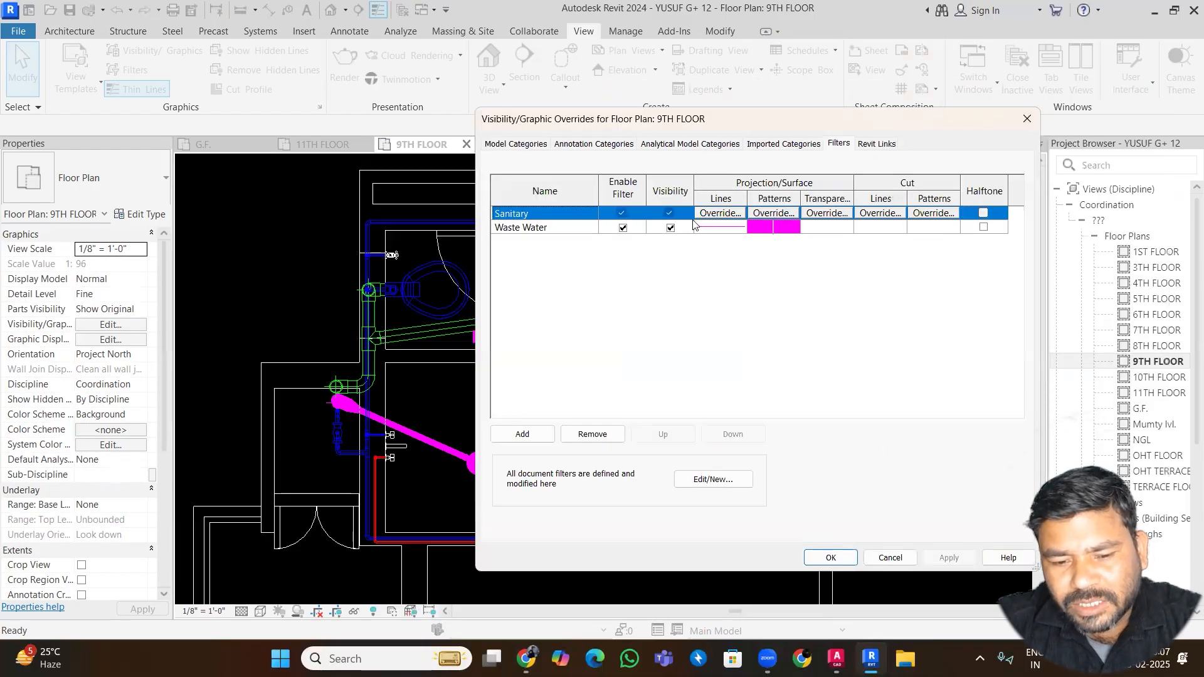
pyautogui.click(838, 558)
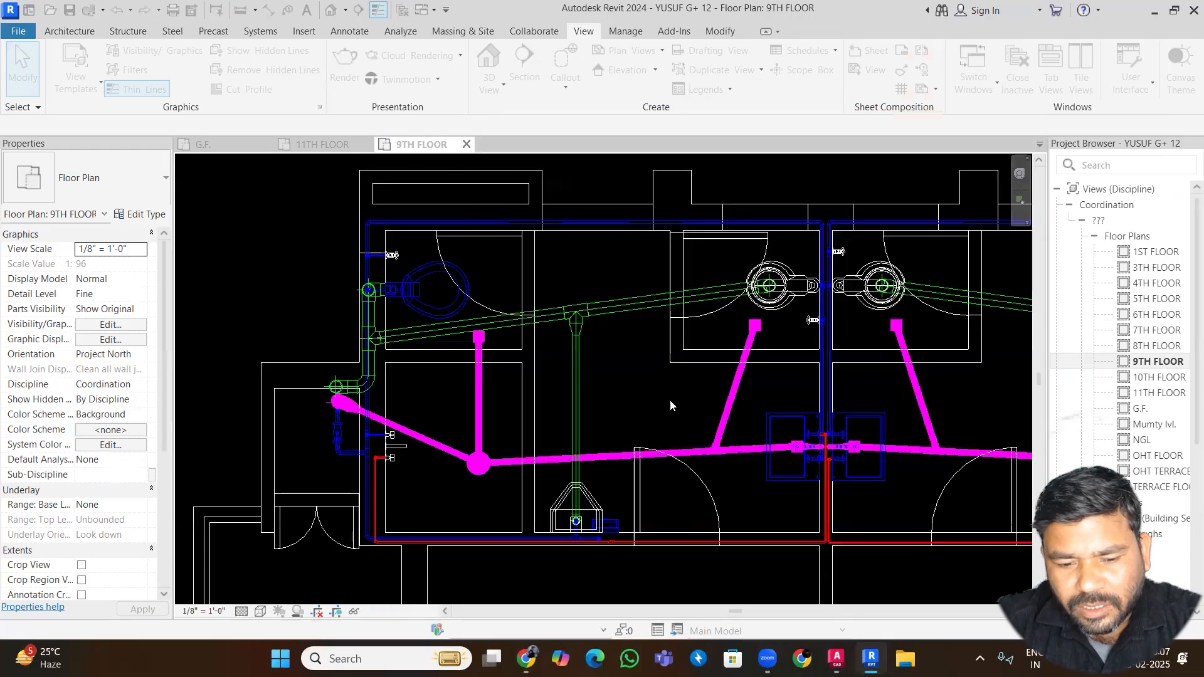
# - Remove the Waste Water filter from the 9TH FLOOR visibility/graphic overrides and accept the change
pyautogui.scroll(-2, 646, 396)
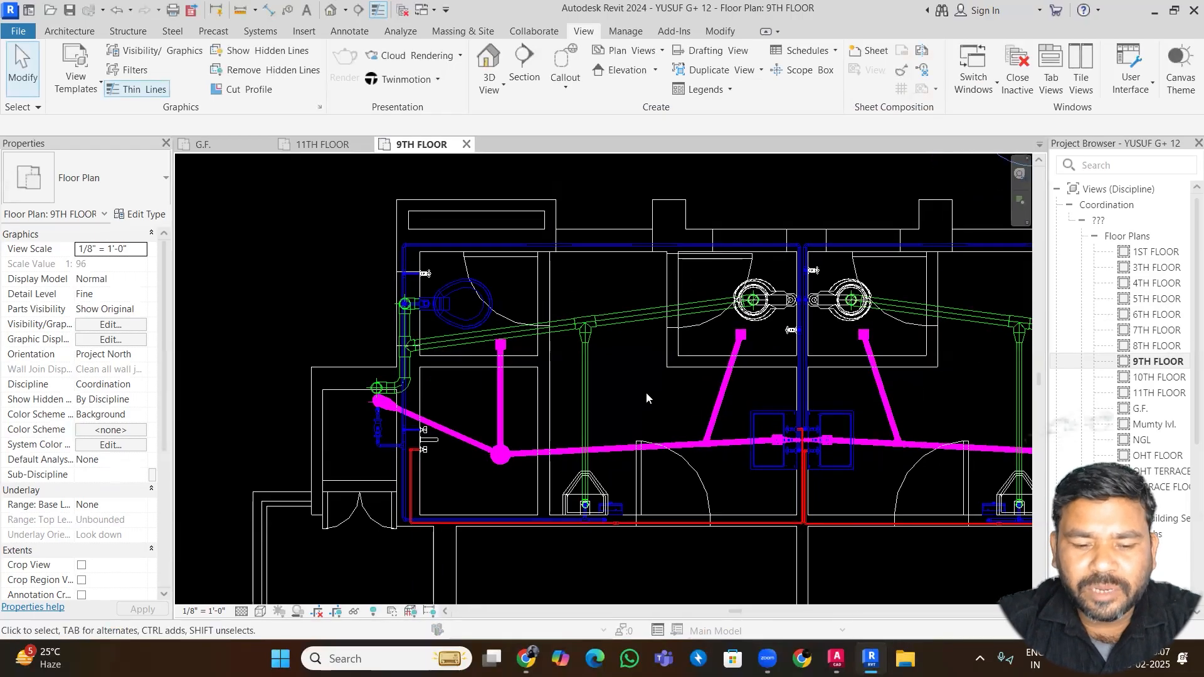
pyautogui.press('v')
pyautogui.press('g')
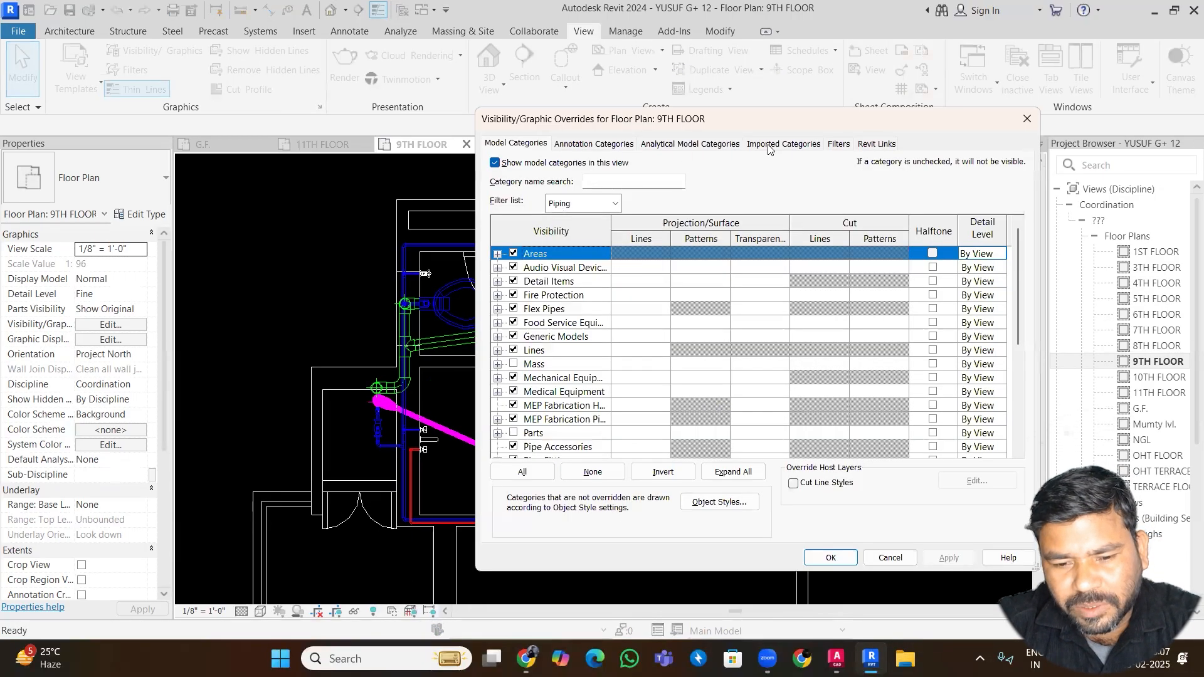
pyautogui.click(840, 143)
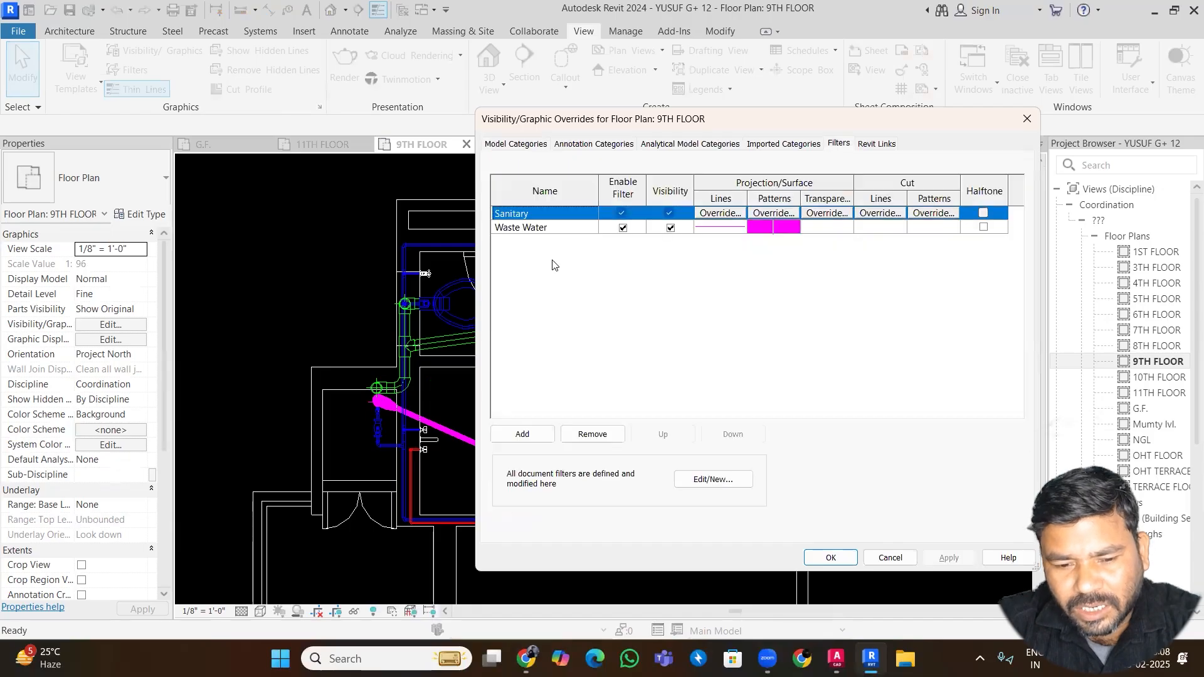
pyautogui.click(527, 227)
pyautogui.click(592, 434)
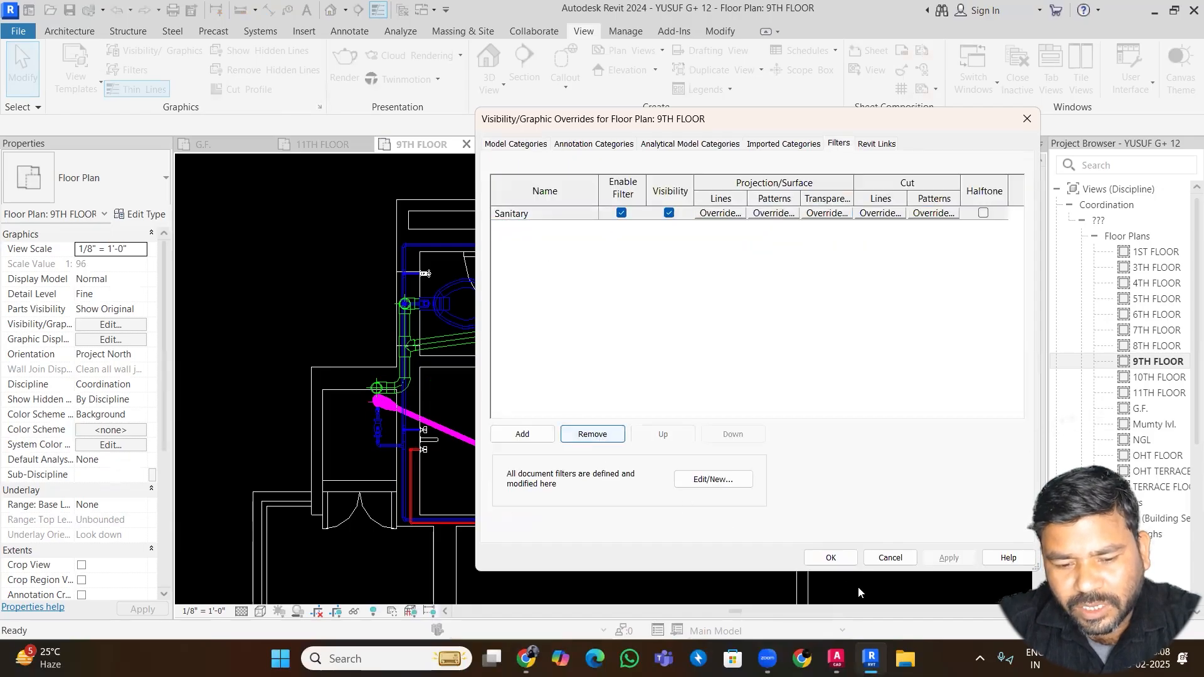
pyautogui.click(831, 558)
# - Add the Waste Water filter back to the 9TH FLOOR visibility/graphic overrides without graphic overrides and accept
pyautogui.scroll(3, 493, 419)
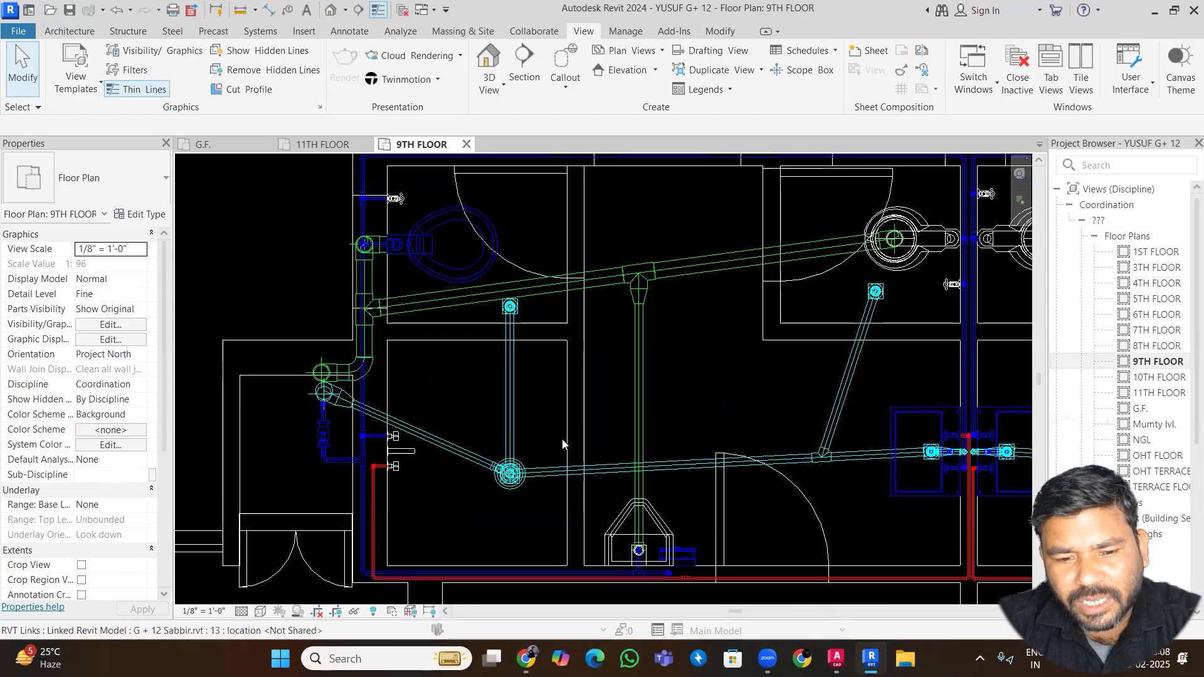
pyautogui.scroll(-1, 523, 339)
pyautogui.scroll(-1, 522, 340)
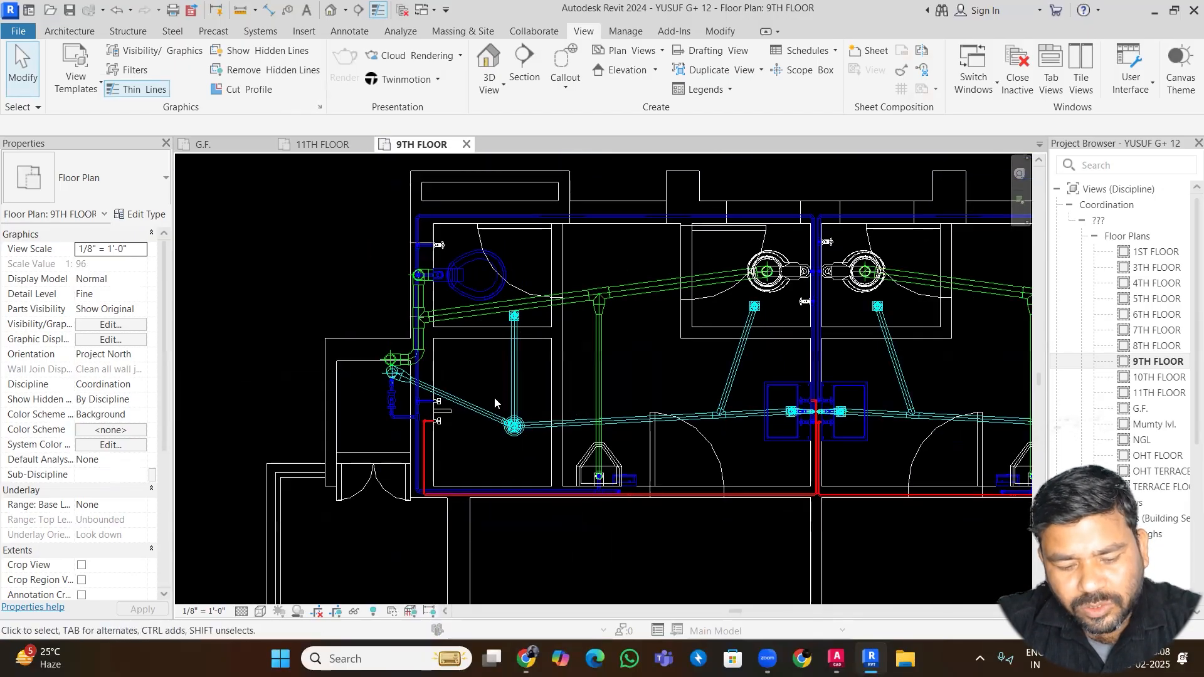
pyautogui.press('v')
pyautogui.press('g')
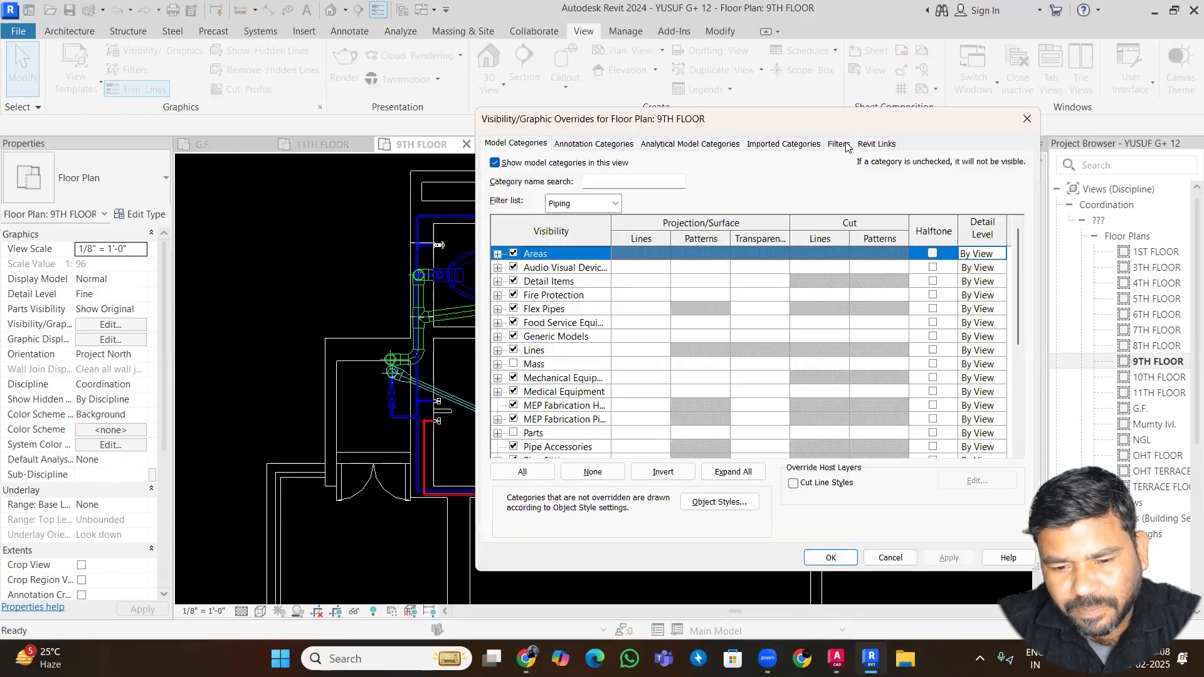
pyautogui.click(839, 145)
pyautogui.click(536, 434)
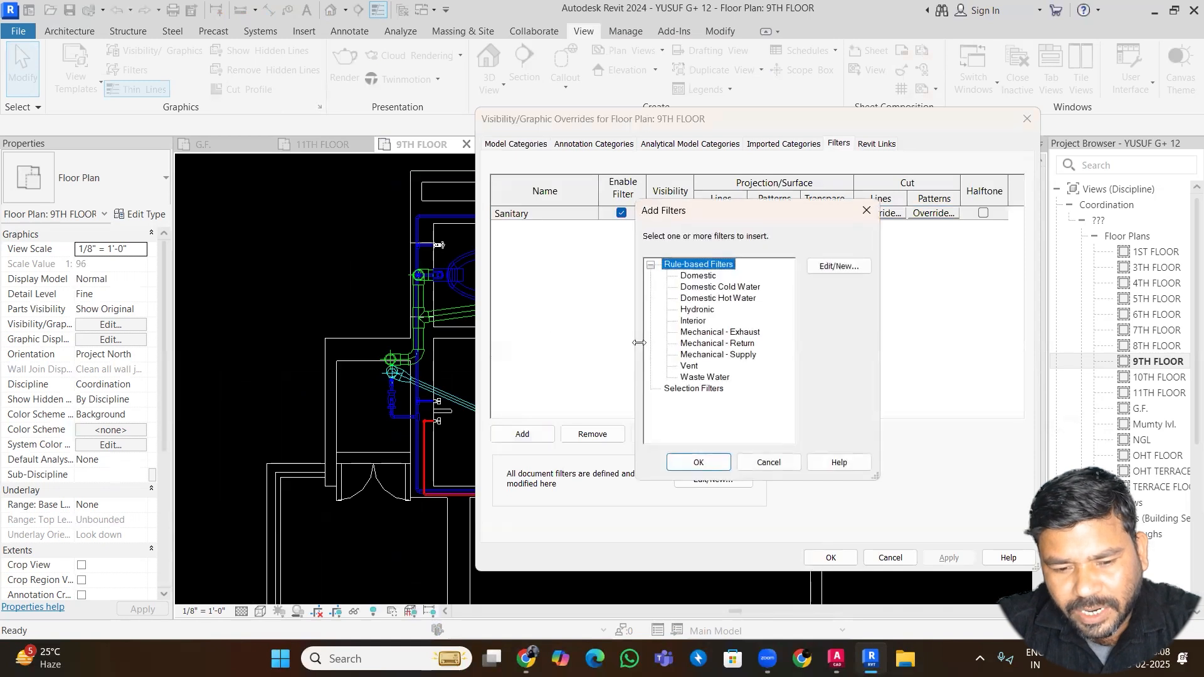
pyautogui.click(697, 378)
pyautogui.click(699, 462)
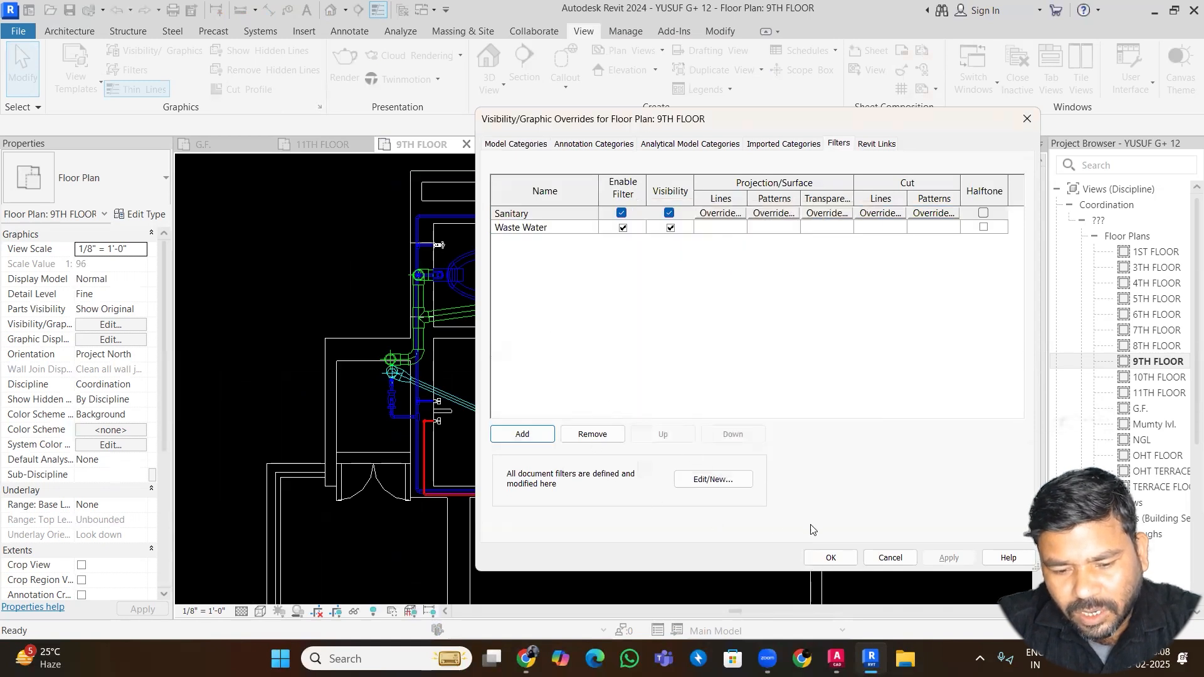
pyautogui.click(831, 558)
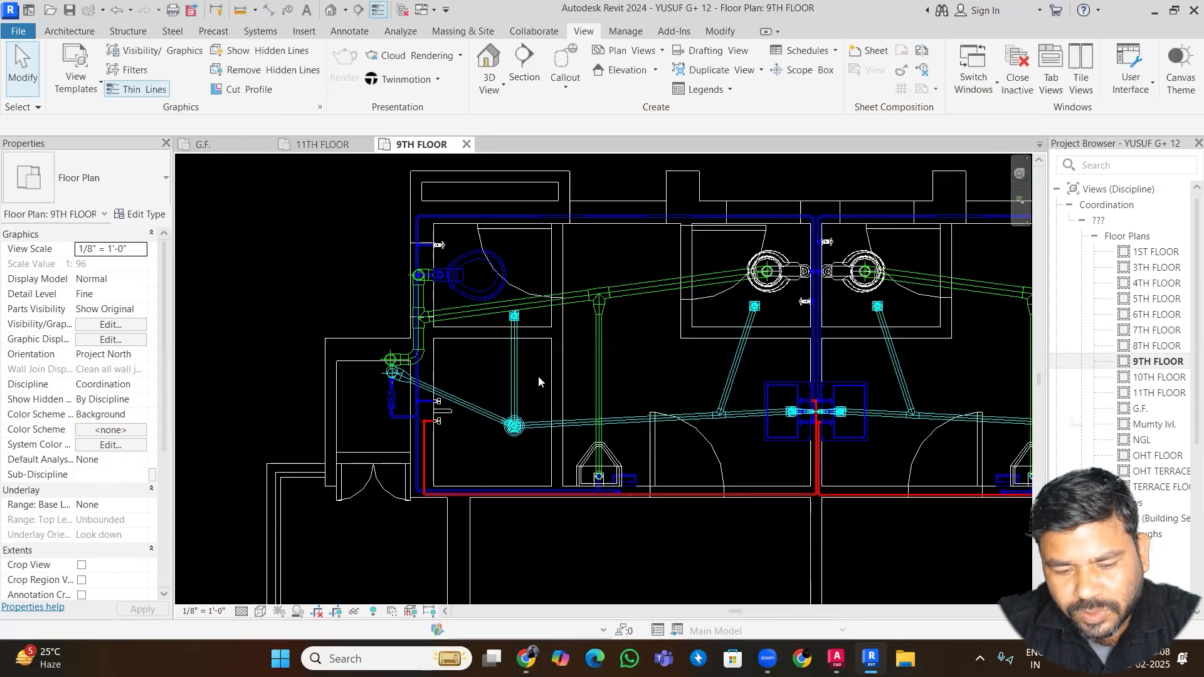
# - Open the 9TH FLOOR filter overrides and check the Waste Water filter's projection line graphics without changing them
pyautogui.scroll(2, 537, 380)
pyautogui.press('v')
pyautogui.press('v')
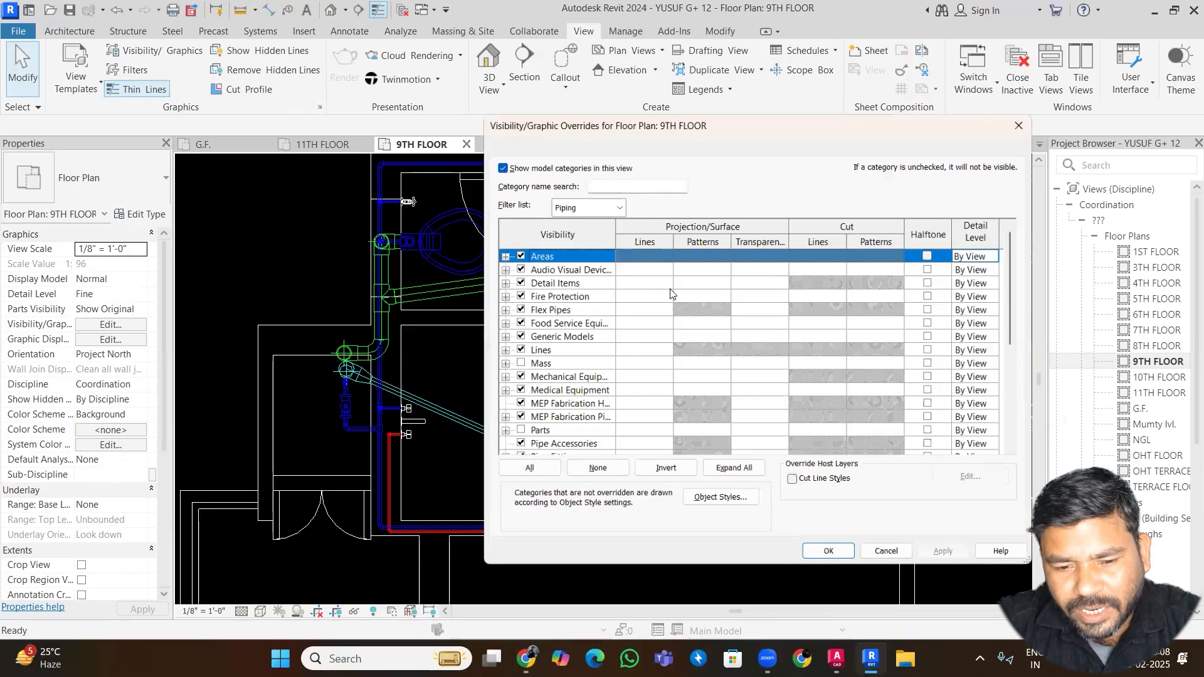
pyautogui.click(840, 144)
pyautogui.click(721, 228)
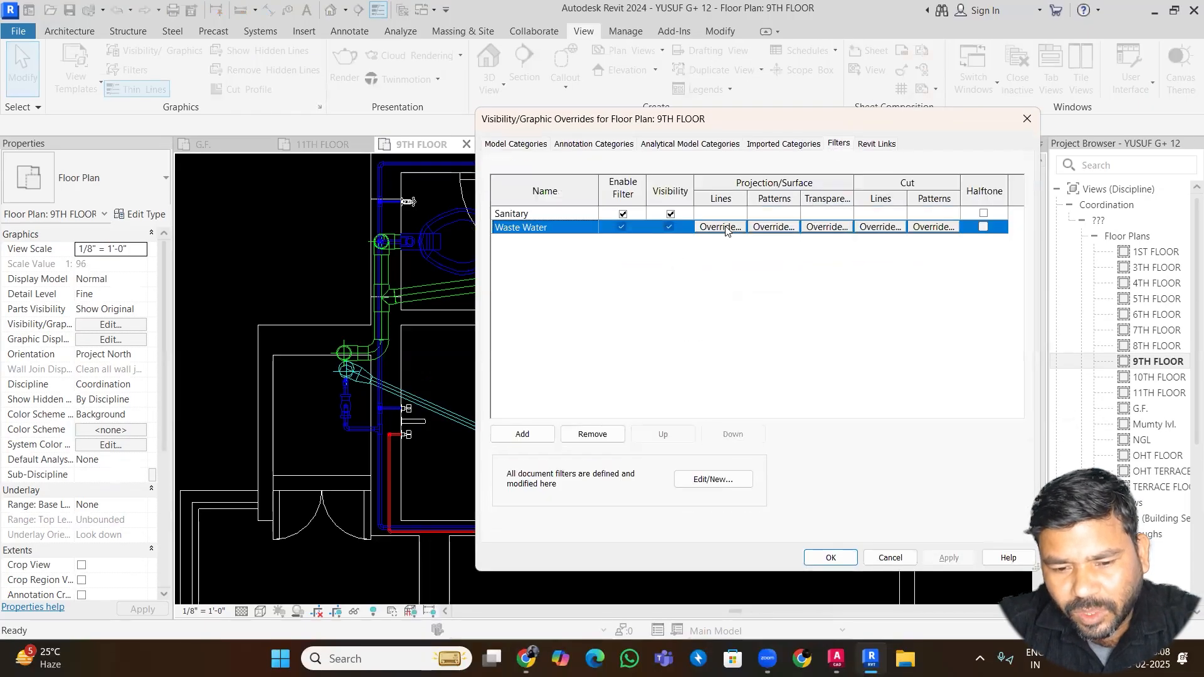
pyautogui.click(721, 227)
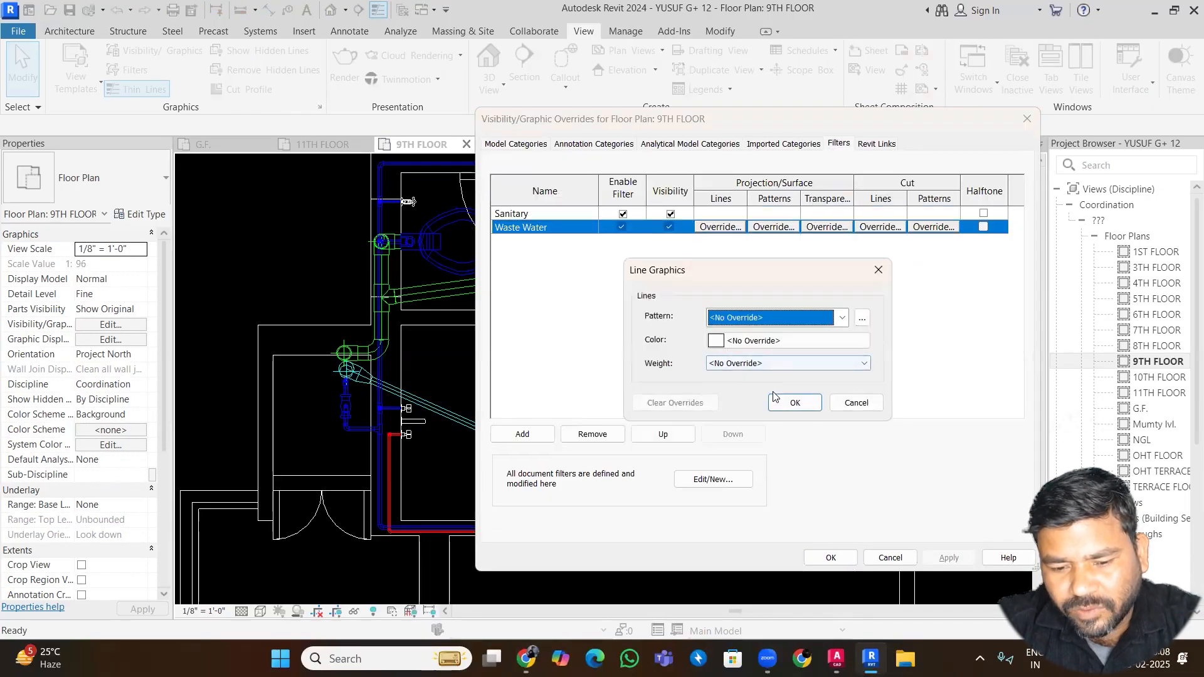
pyautogui.click(844, 402)
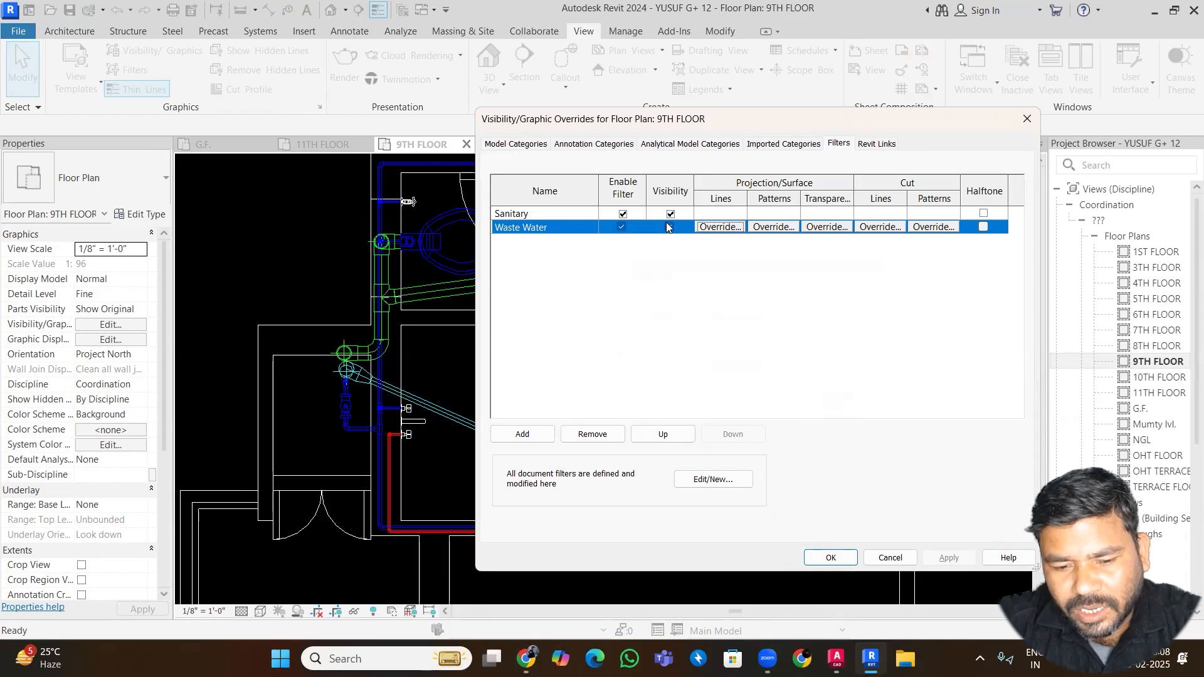
# - Turn off the Waste Water filter's visibility in the 9TH FLOOR plan and accept the overrides
pyautogui.click(669, 228)
pyautogui.click(949, 557)
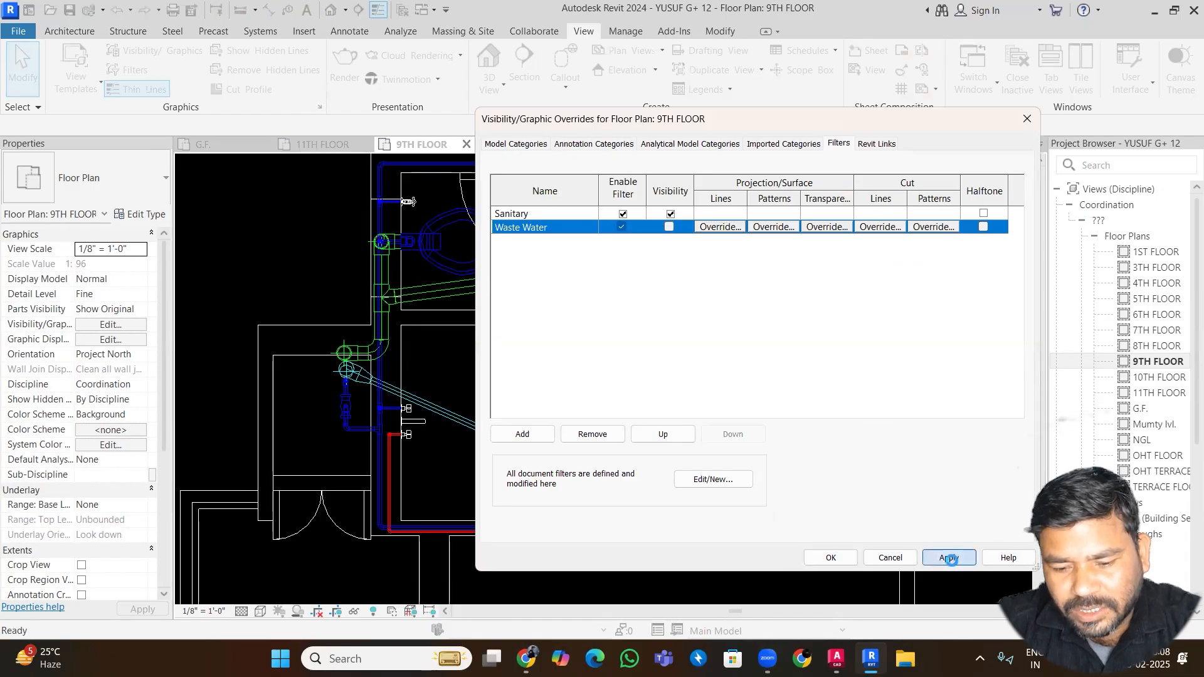
pyautogui.click(833, 558)
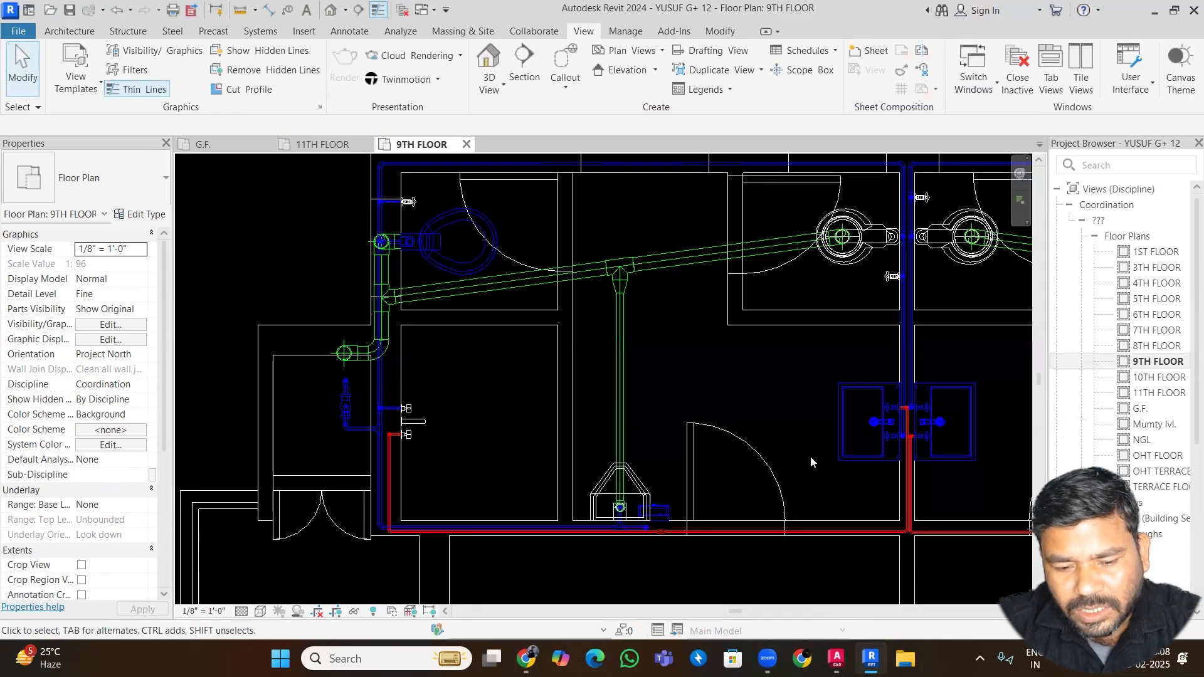
# - Open the 11TH FLOOR and 10TH FLOOR plans and examine which drainage pipes they show
pyautogui.click(322, 145)
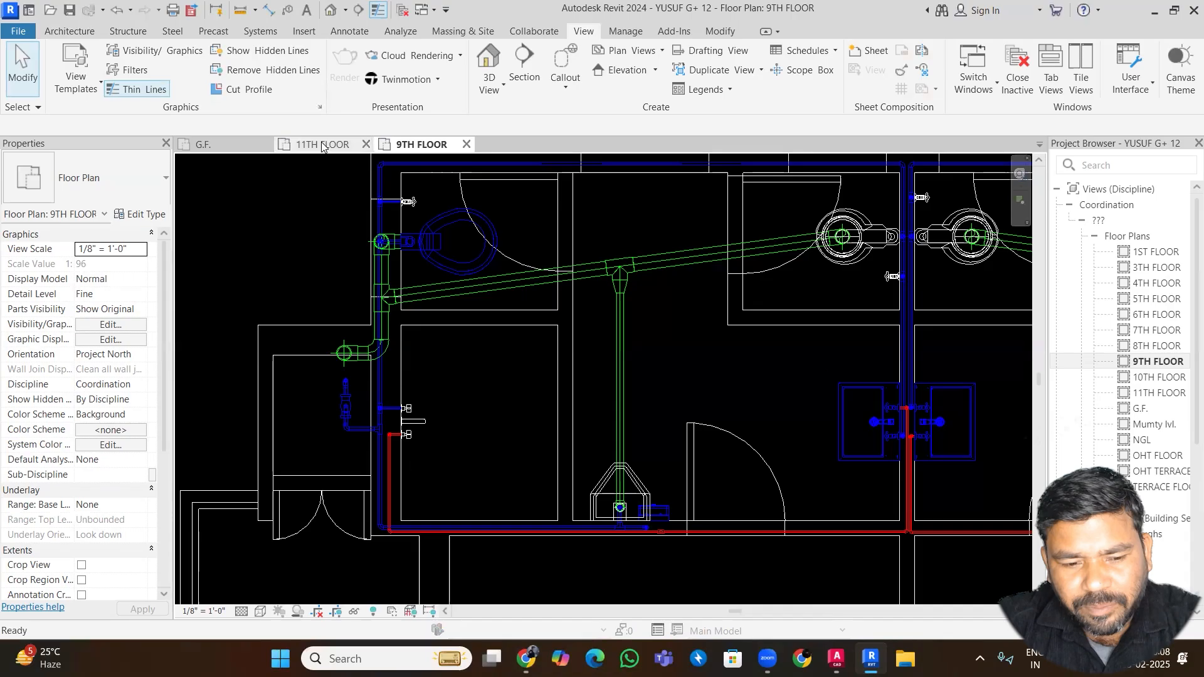
pyautogui.scroll(-2, 478, 340)
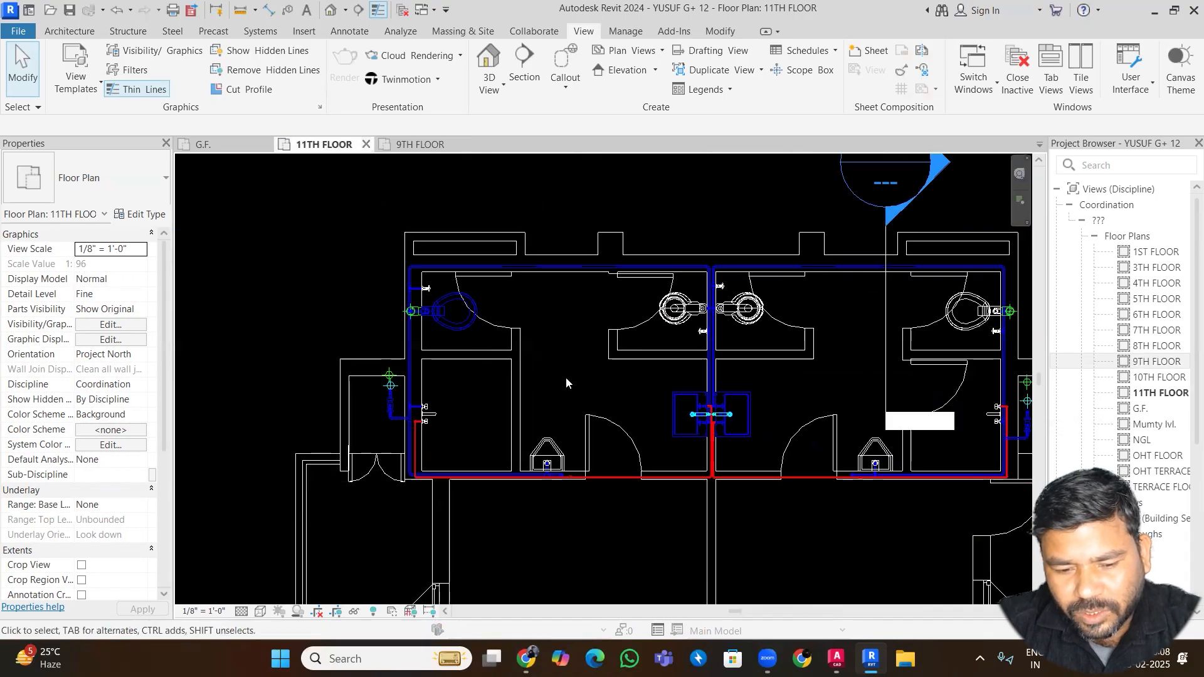
pyautogui.click(1147, 379)
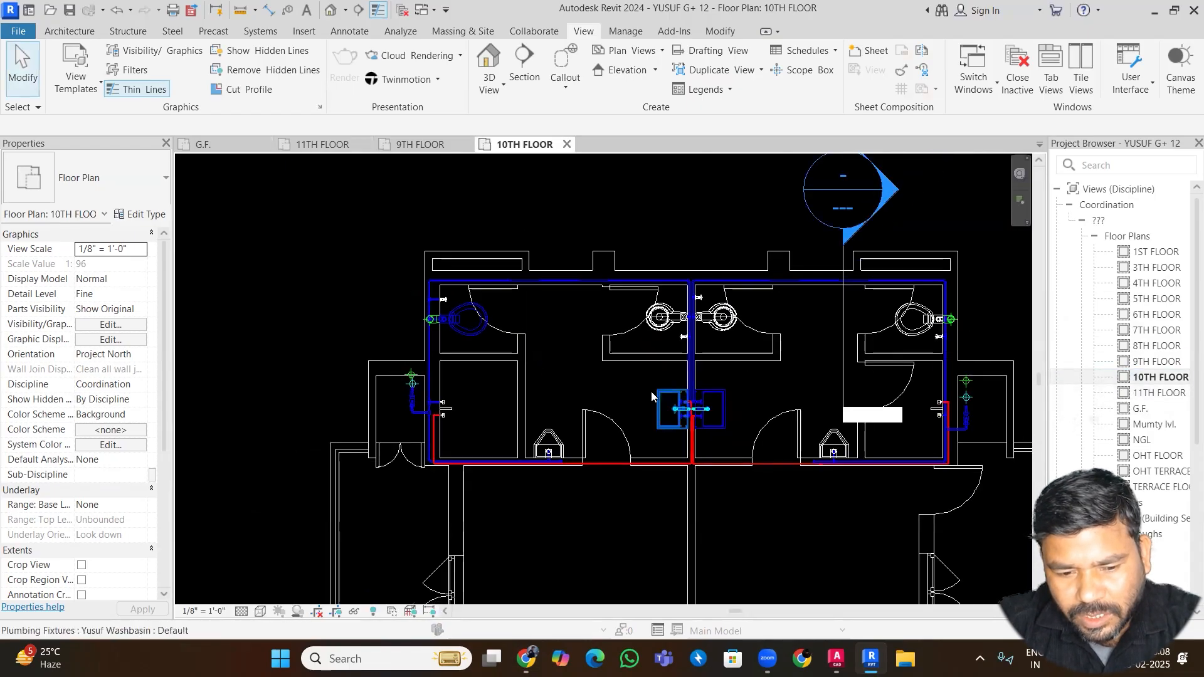
pyautogui.scroll(1, 649, 392)
# - Open the 6TH FLOOR plan and set its view range's view depth offset to -2'
pyautogui.click(1157, 315)
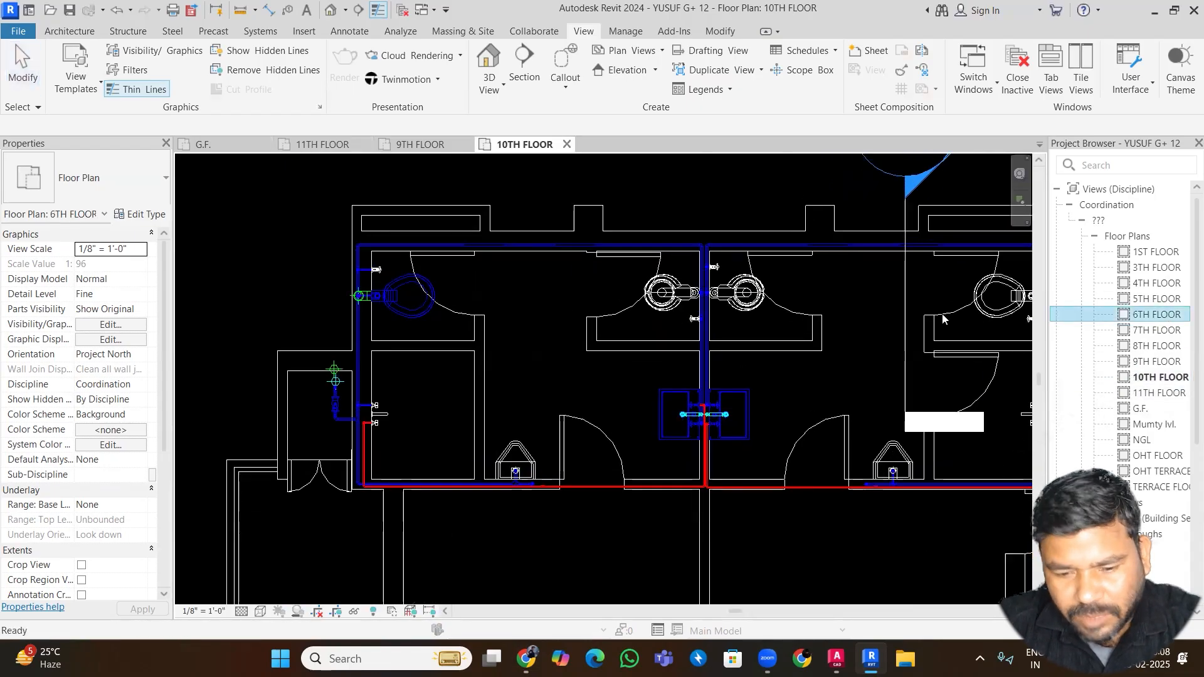
pyautogui.doubleClick(1157, 314)
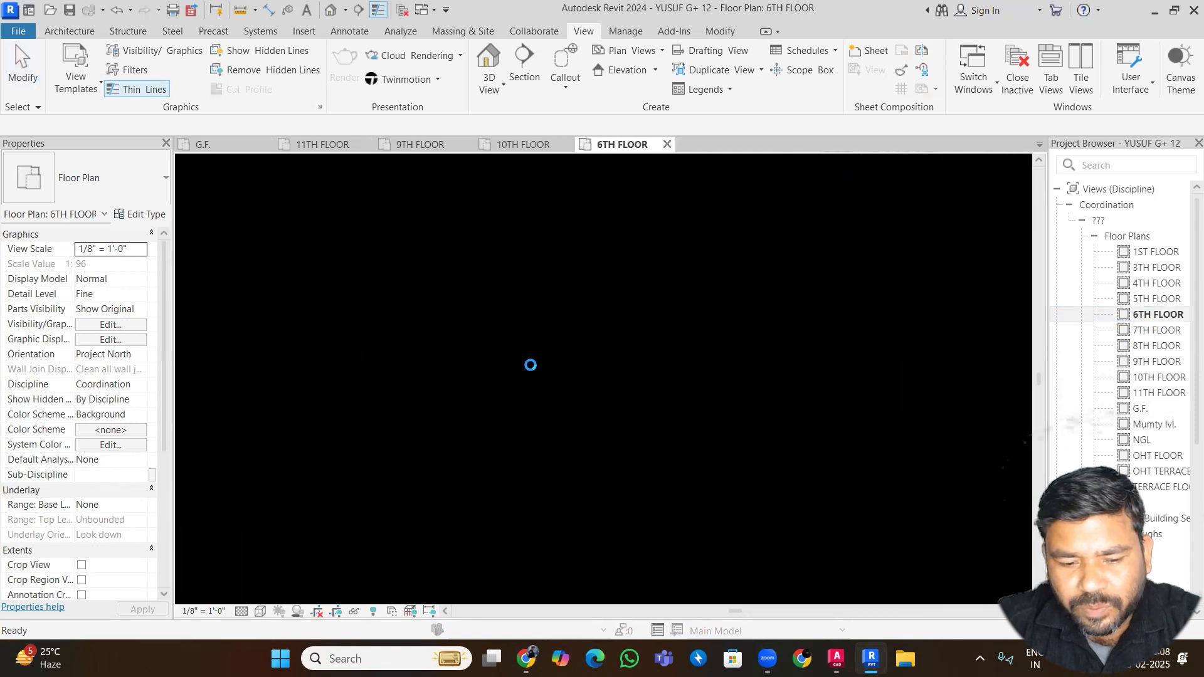
pyautogui.scroll(1, 417, 398)
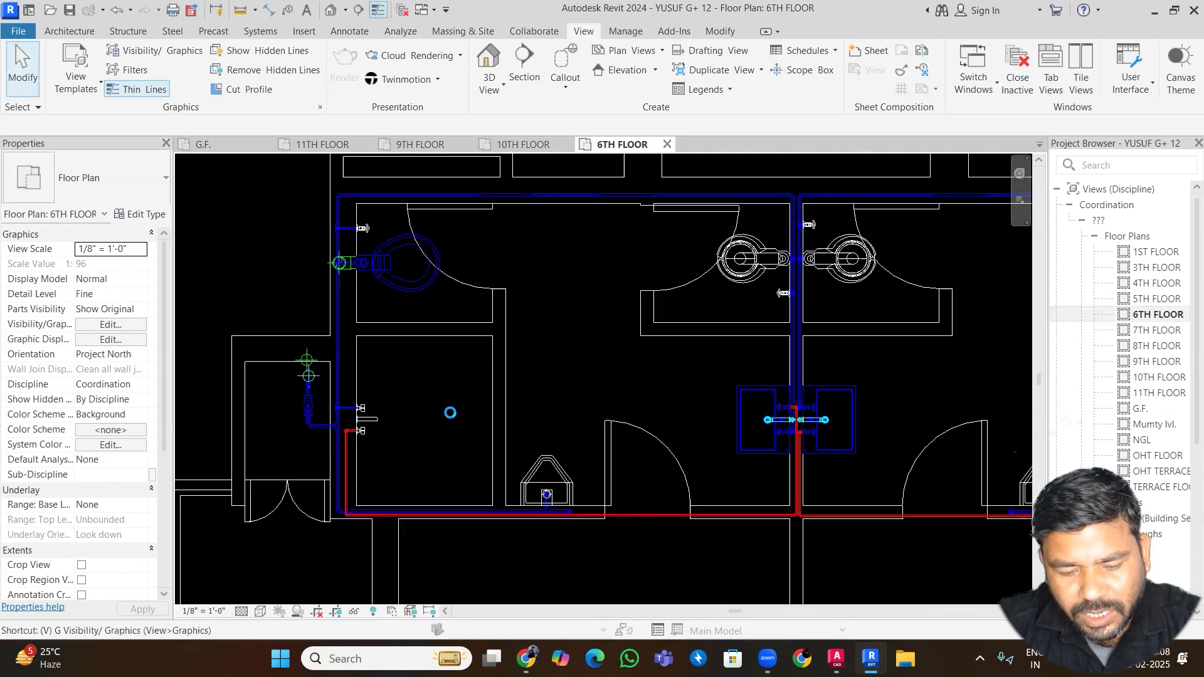
pyautogui.press('v')
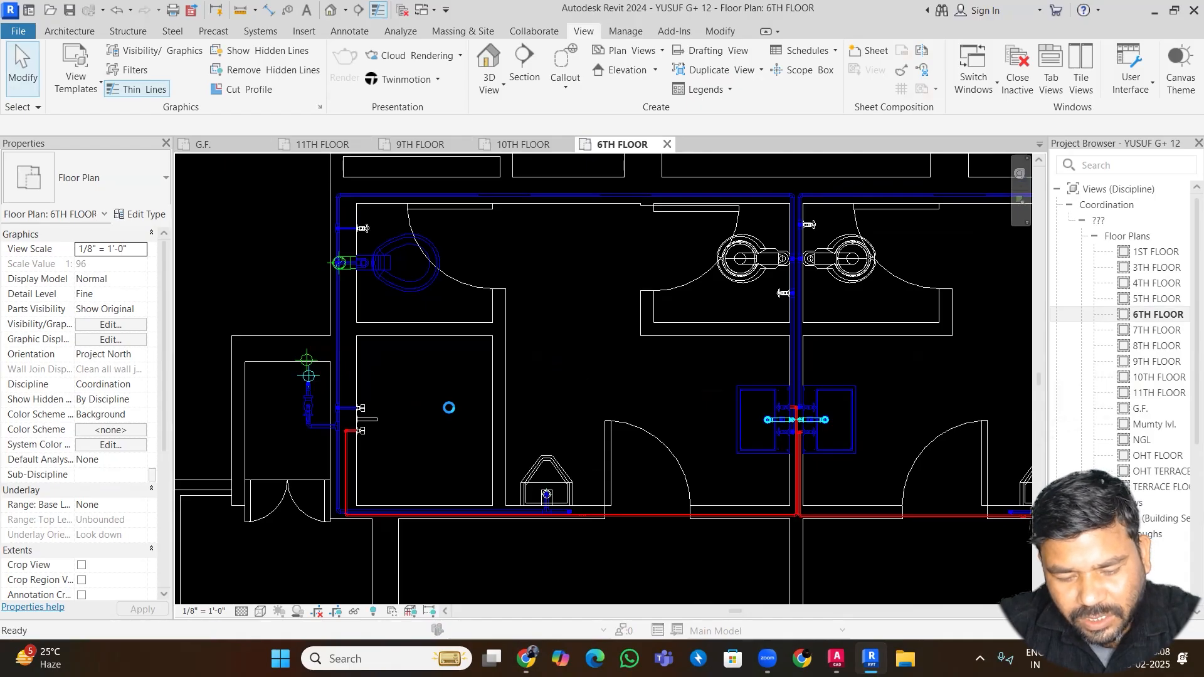
pyautogui.press('r')
pyautogui.click(922, 354)
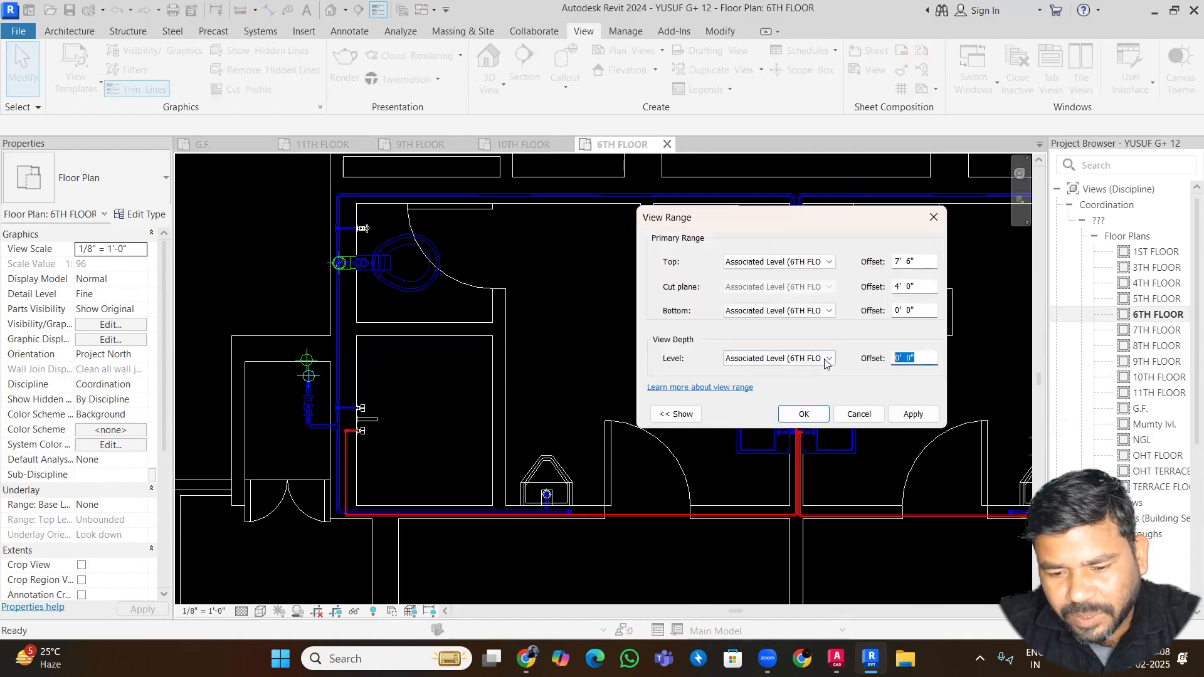
pyautogui.write('-')
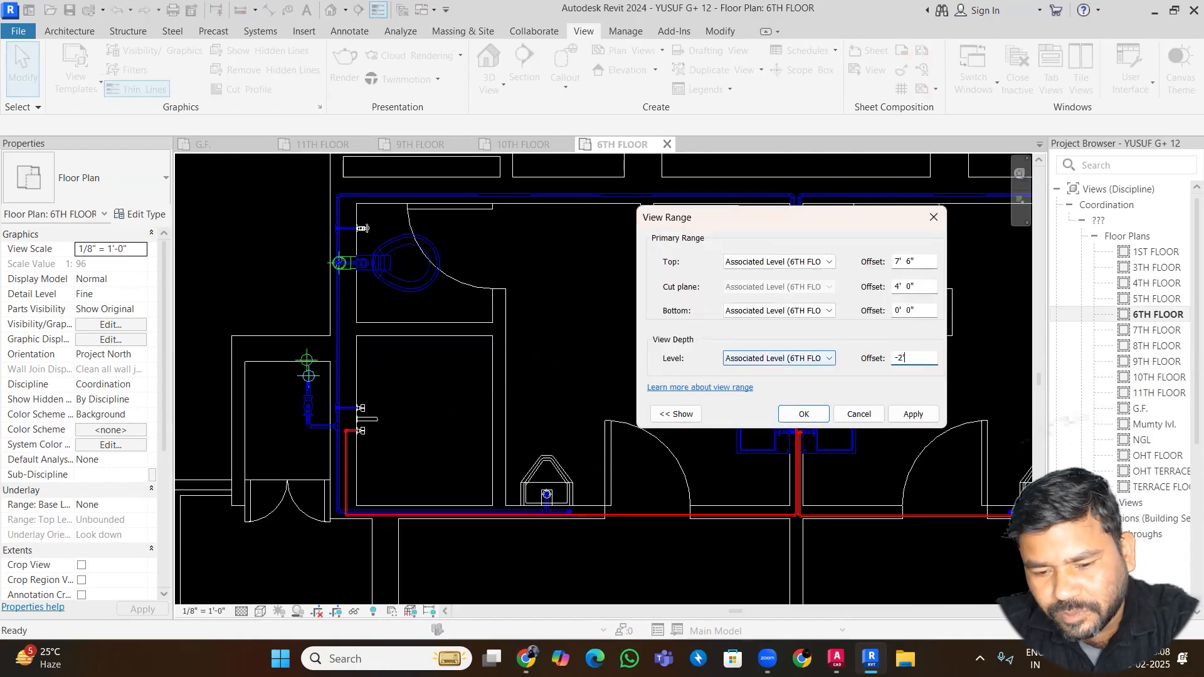
pyautogui.write("2'")
pyautogui.press('Return')
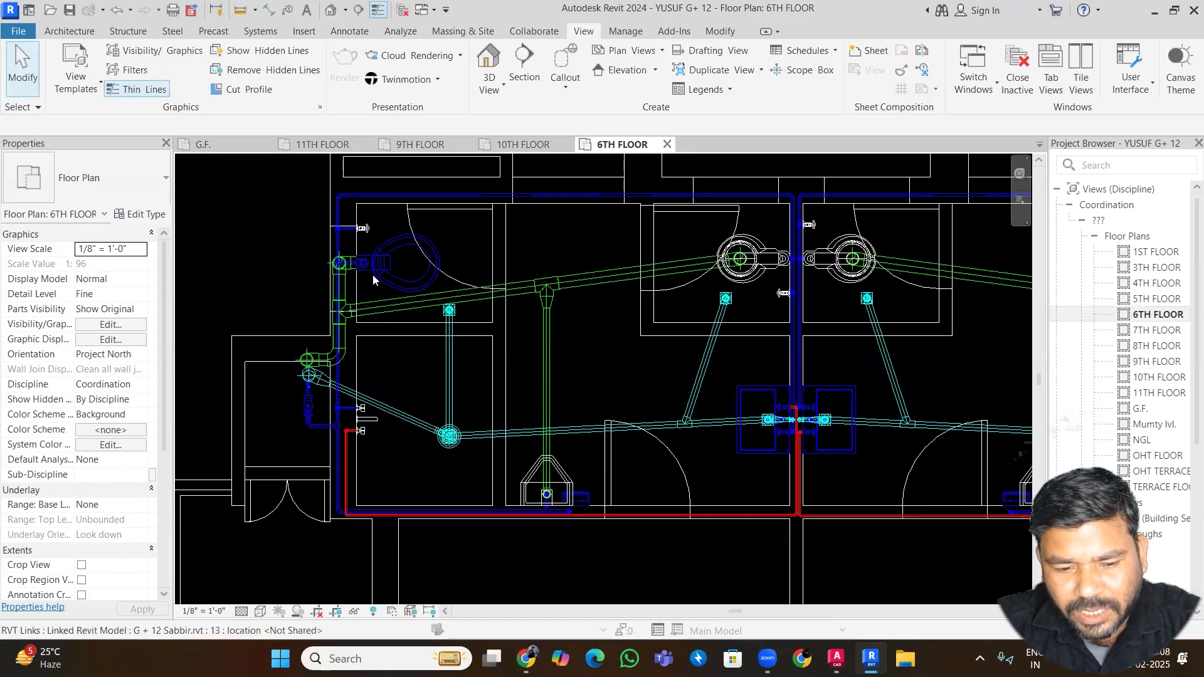
# - Compare the pipes shown in the 9TH FLOOR plan with those in the 6TH FLOOR plan
pyautogui.doubleClick(1153, 362)
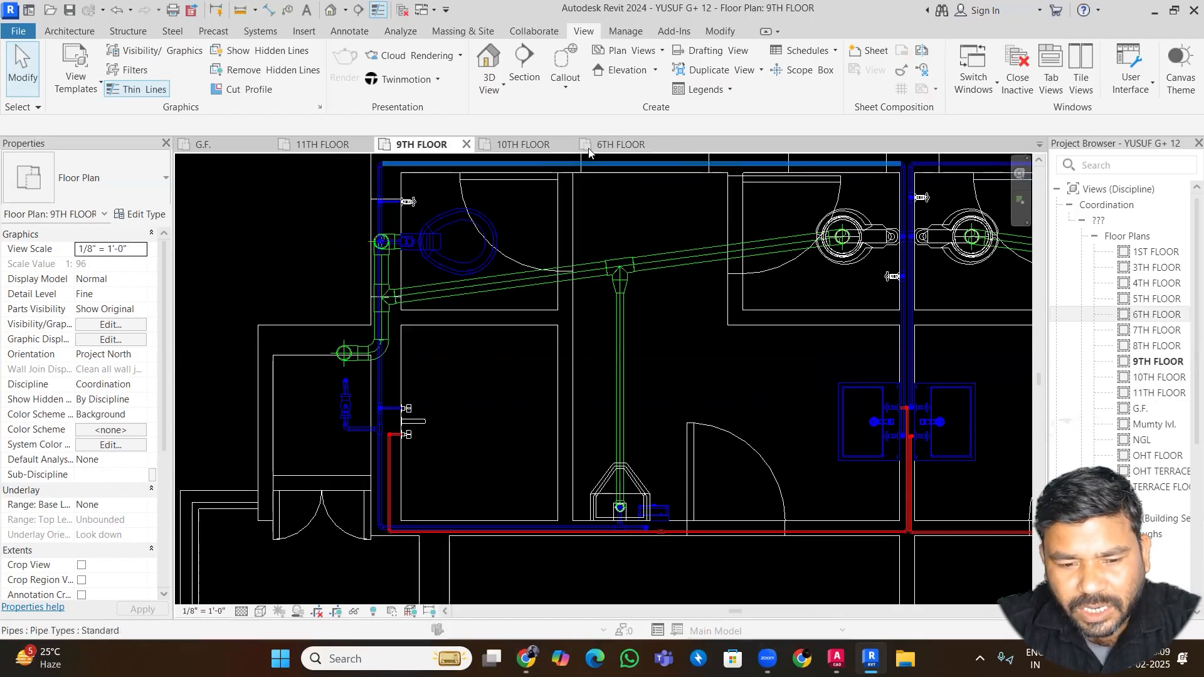
pyautogui.click(534, 144)
pyautogui.click(632, 146)
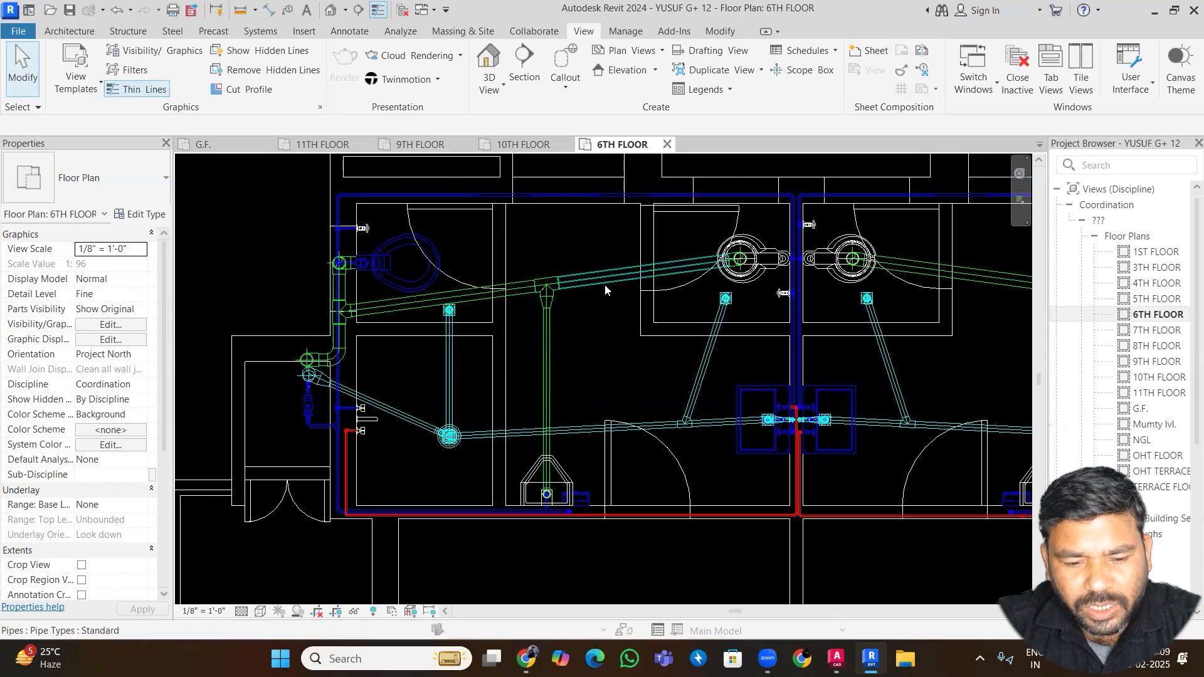
pyautogui.scroll(2, 598, 326)
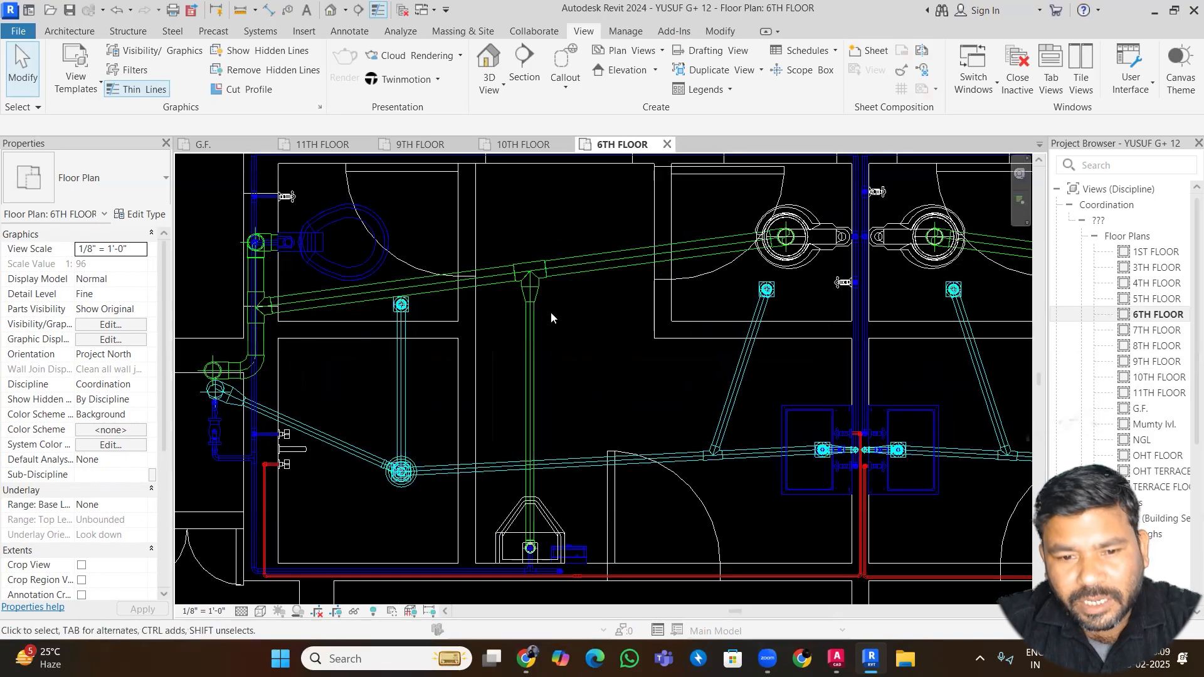
pyautogui.scroll(-2, 551, 314)
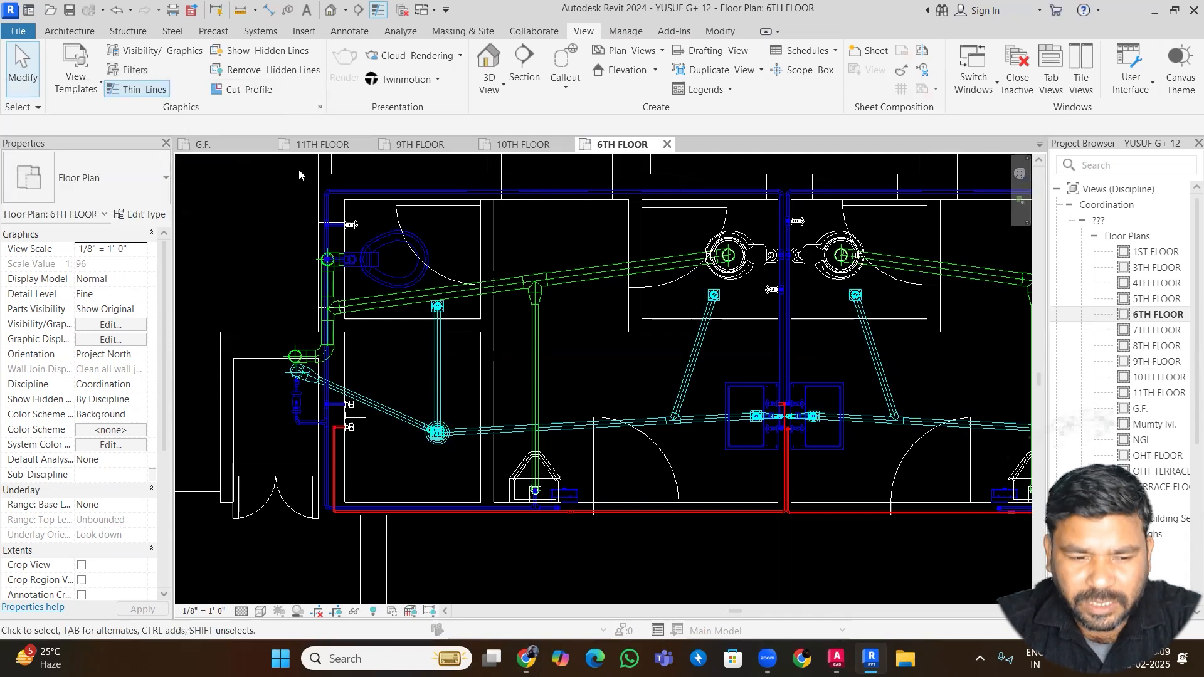
# - Check the rule of the Waste Water filter in the project's filter definitions without changing it
pyautogui.click(134, 70)
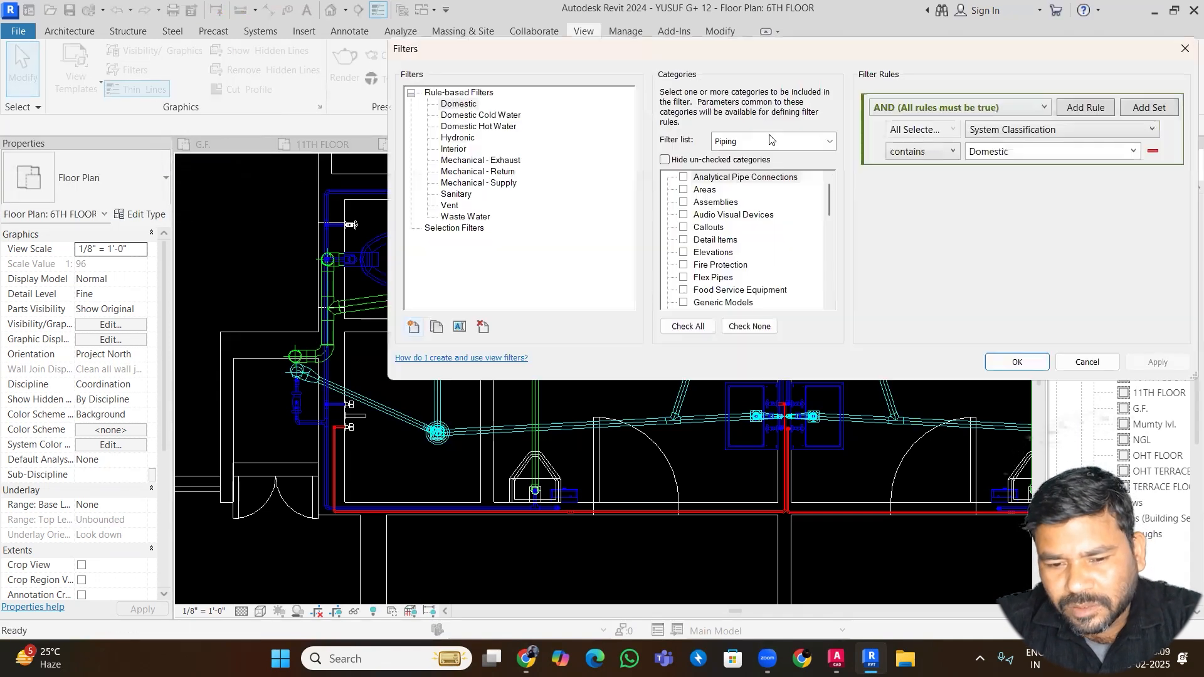
pyautogui.click(469, 217)
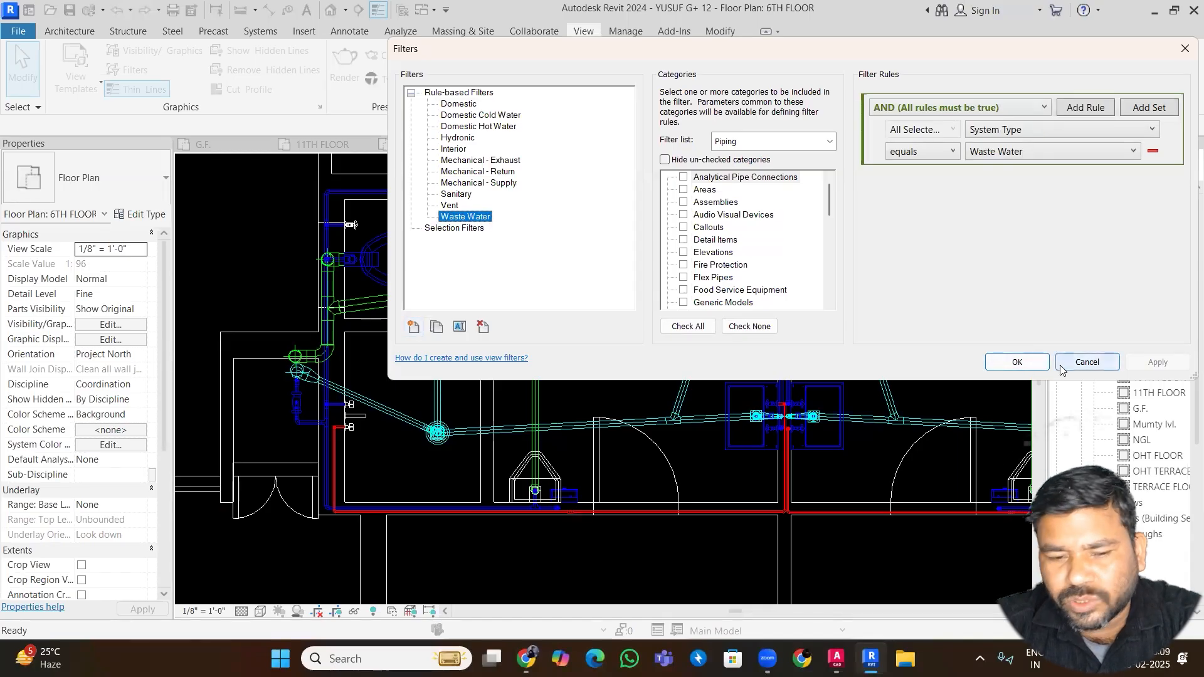
pyautogui.click(1087, 362)
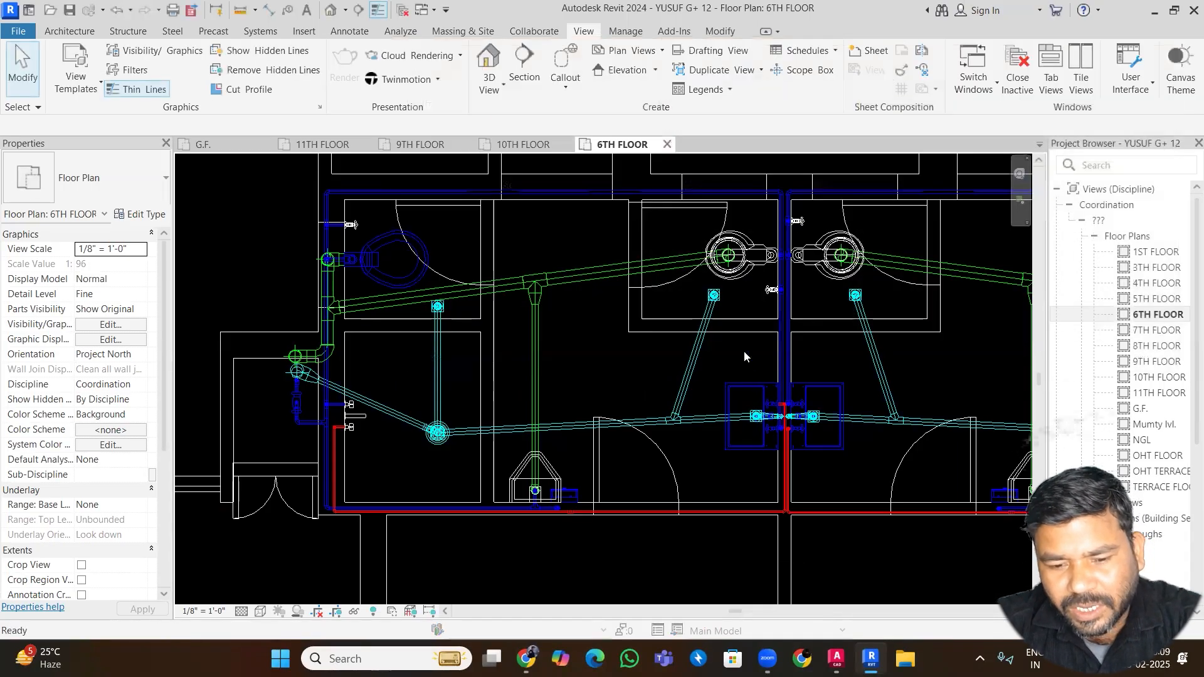
# - Add the Waste Water filter to the 6TH FLOOR visibility/graphic overrides with its visibility turned off and accept
pyautogui.press('v')
pyautogui.press('v')
pyautogui.click(839, 144)
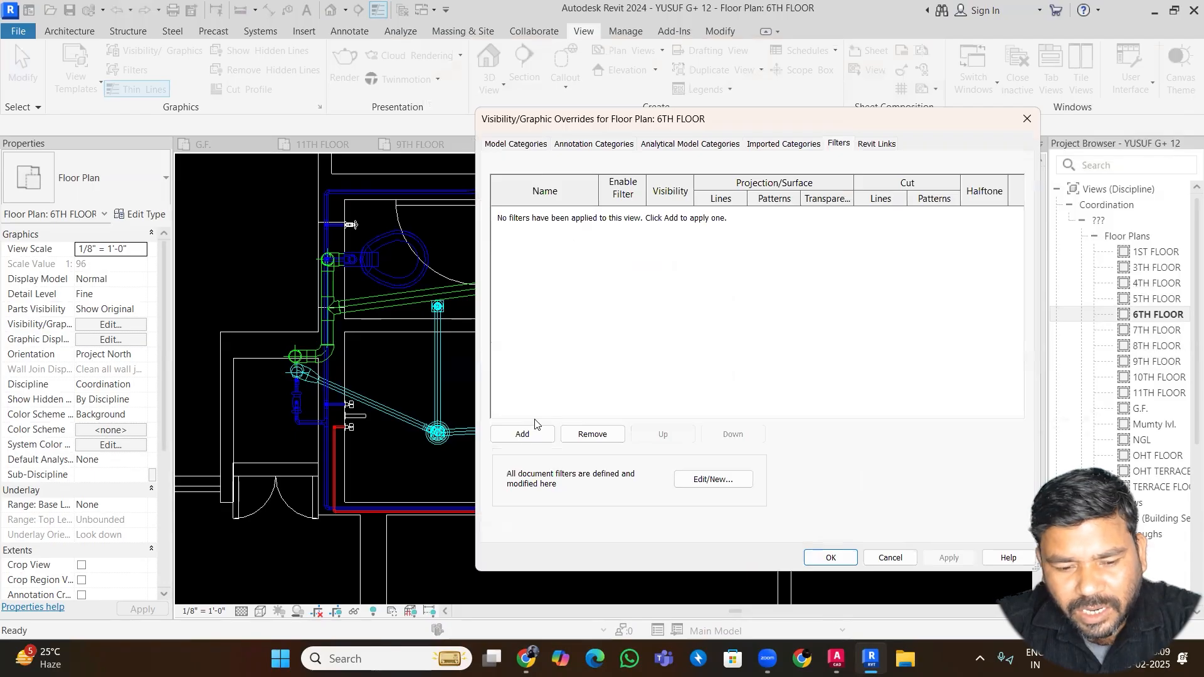
pyautogui.click(526, 433)
pyautogui.click(701, 390)
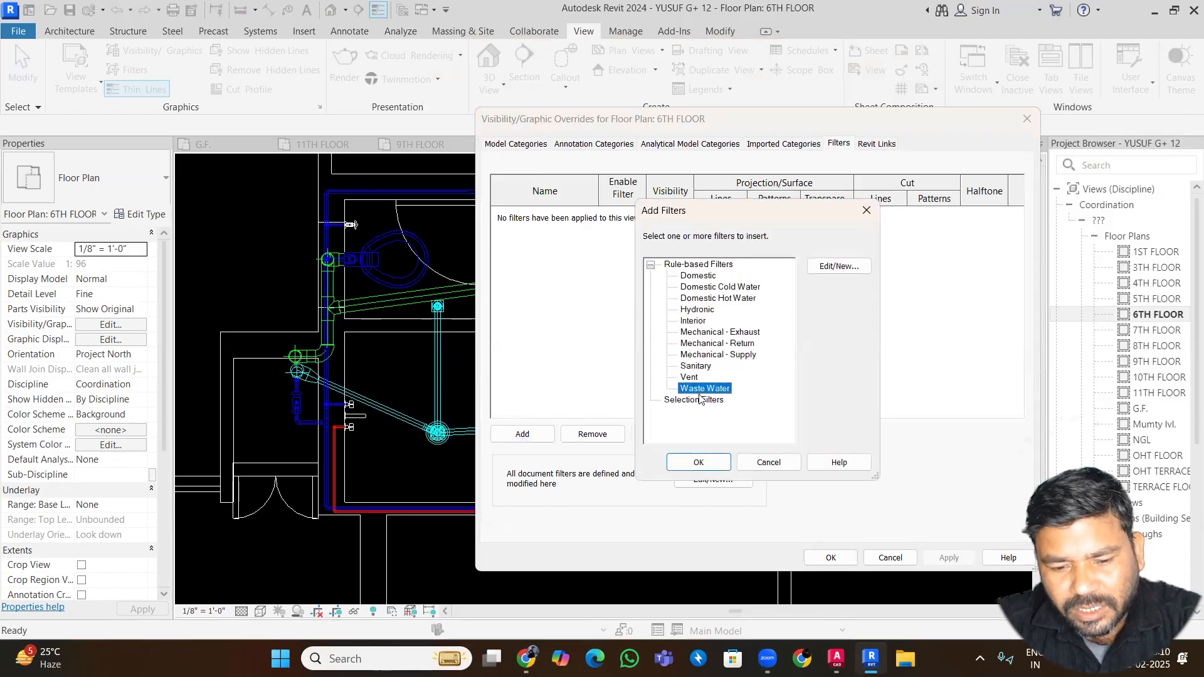
pyautogui.click(698, 462)
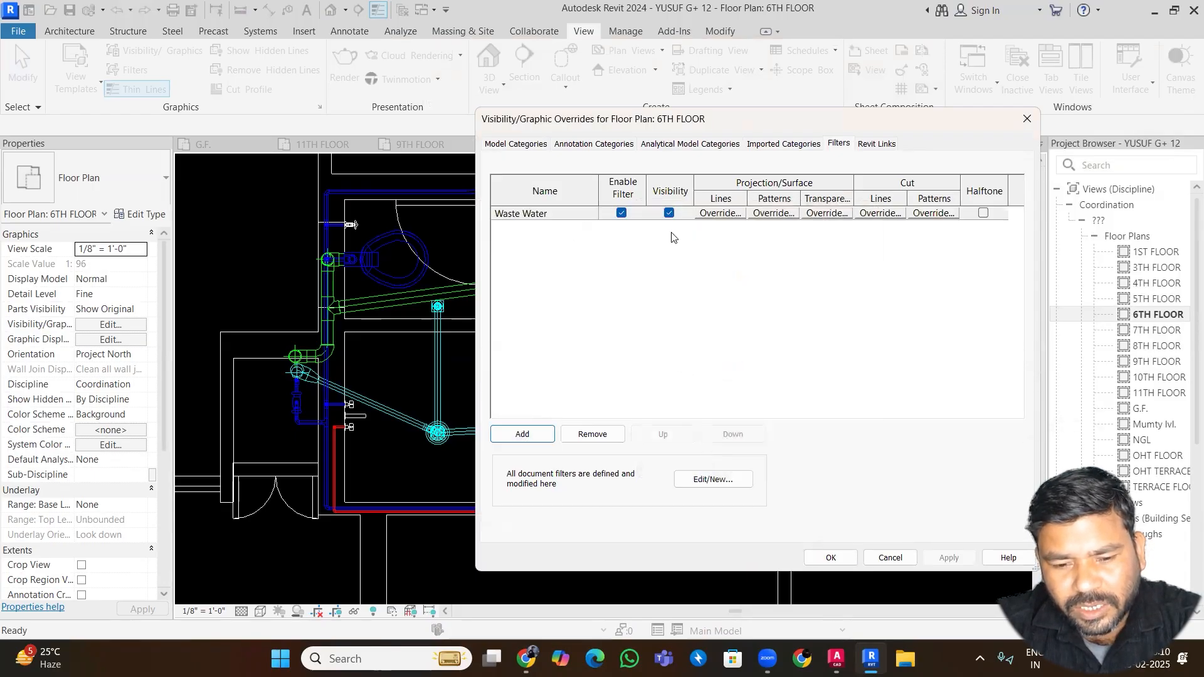
pyautogui.click(670, 214)
pyautogui.click(948, 558)
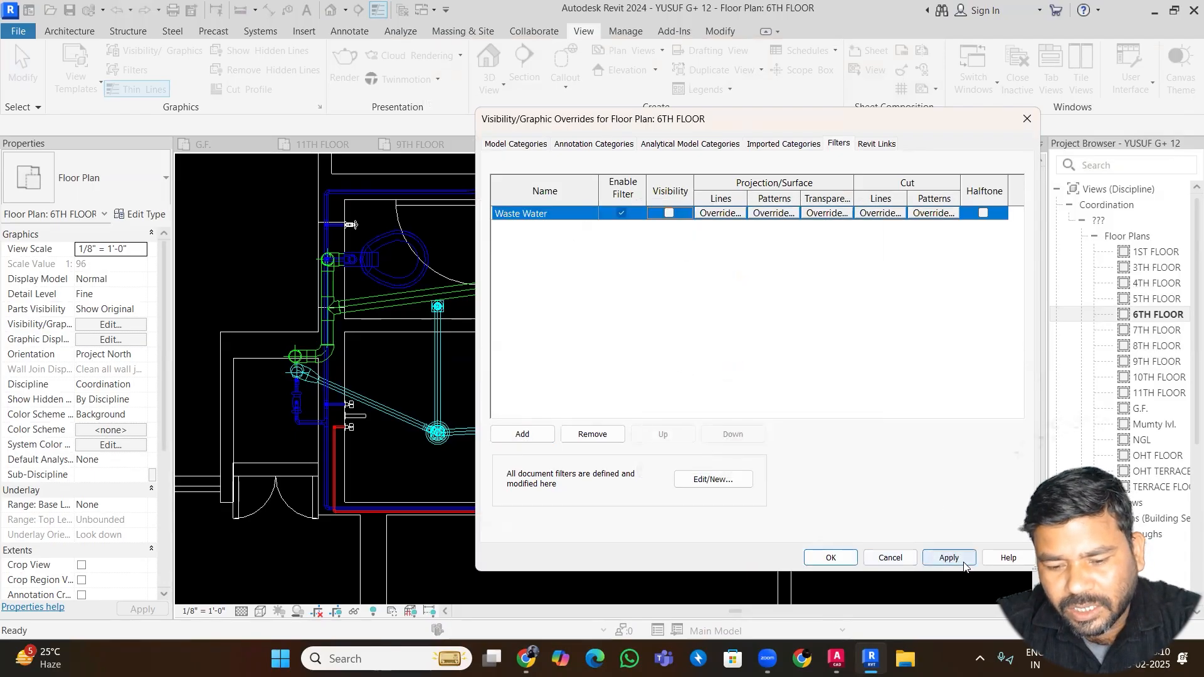
pyautogui.click(831, 558)
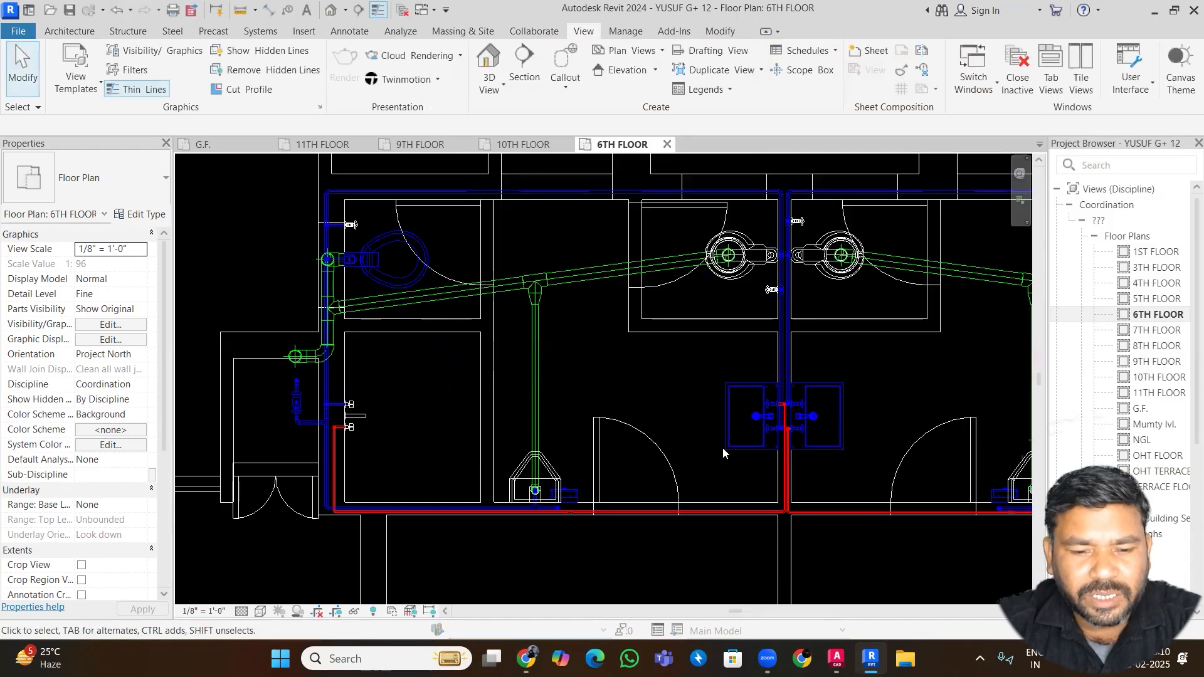
# - Compare the 9TH and 6TH FLOOR plans and set the 10TH FLOOR plan's view depth offset to -2'
pyautogui.click(420, 144)
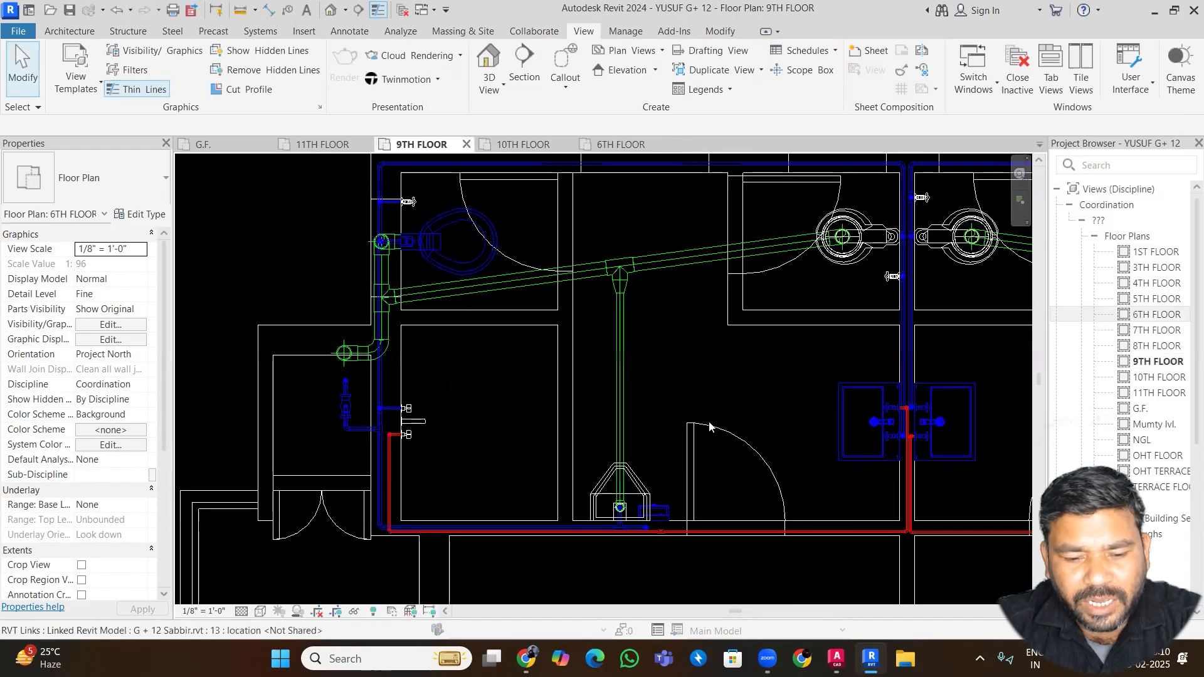
pyautogui.click(600, 145)
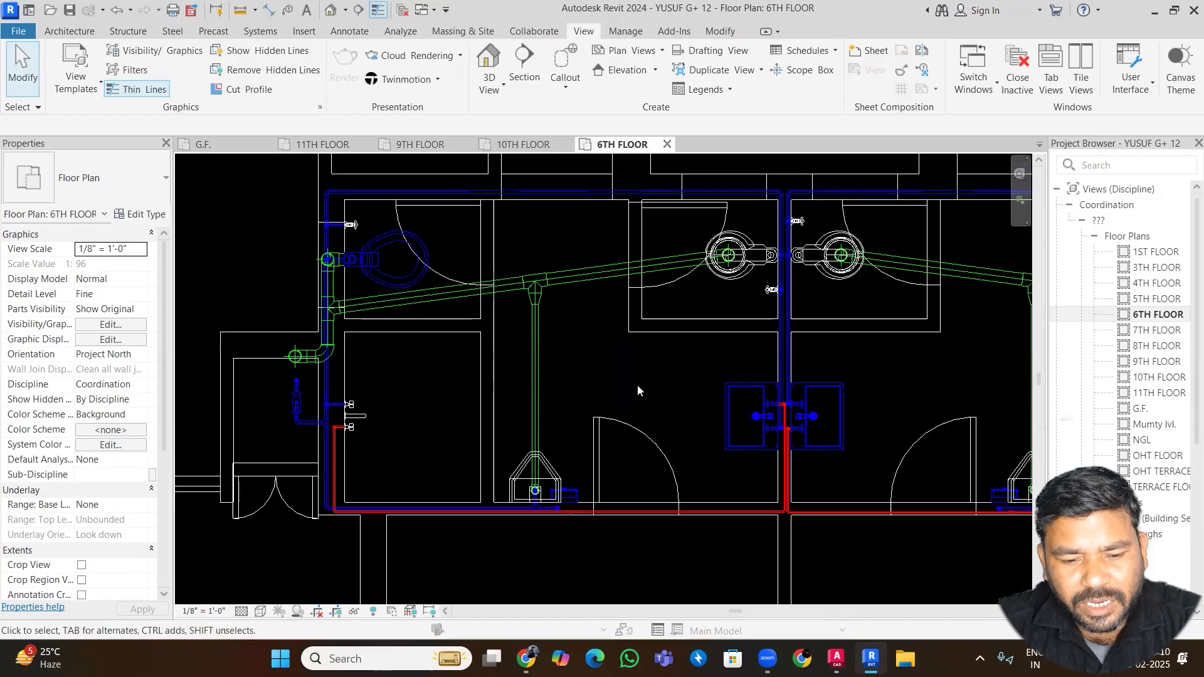
pyautogui.click(539, 146)
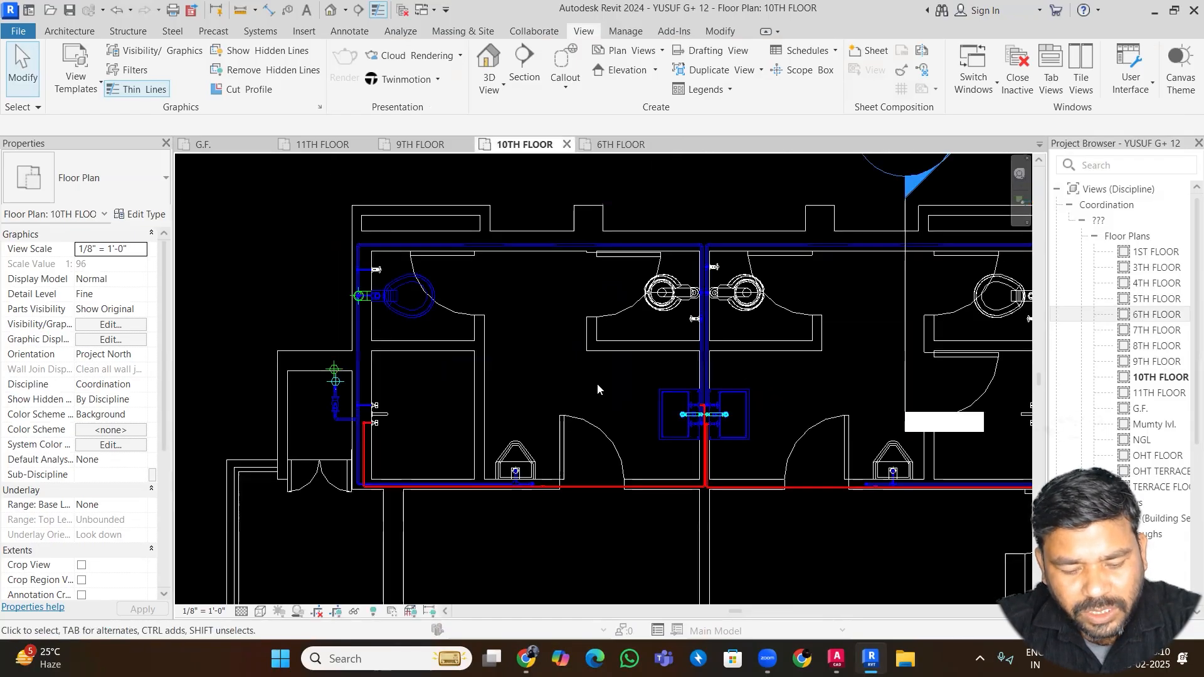
pyautogui.press('v')
pyautogui.press('r')
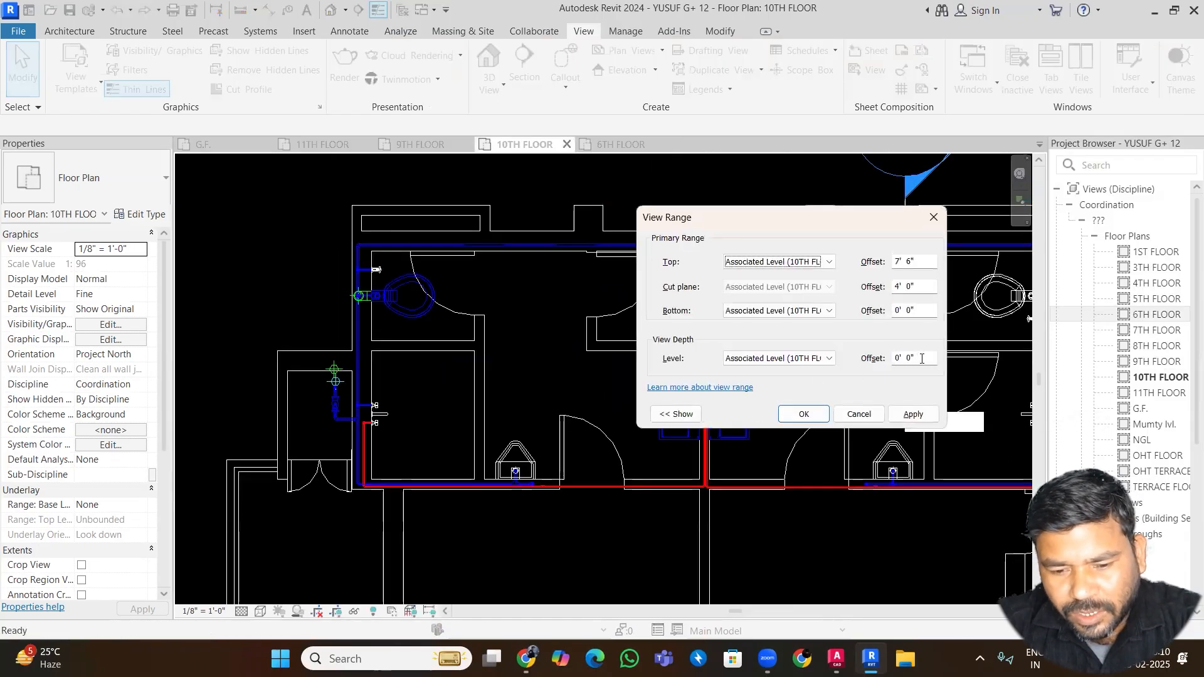
pyautogui.moveTo(925, 358); pyautogui.dragTo(846, 360)
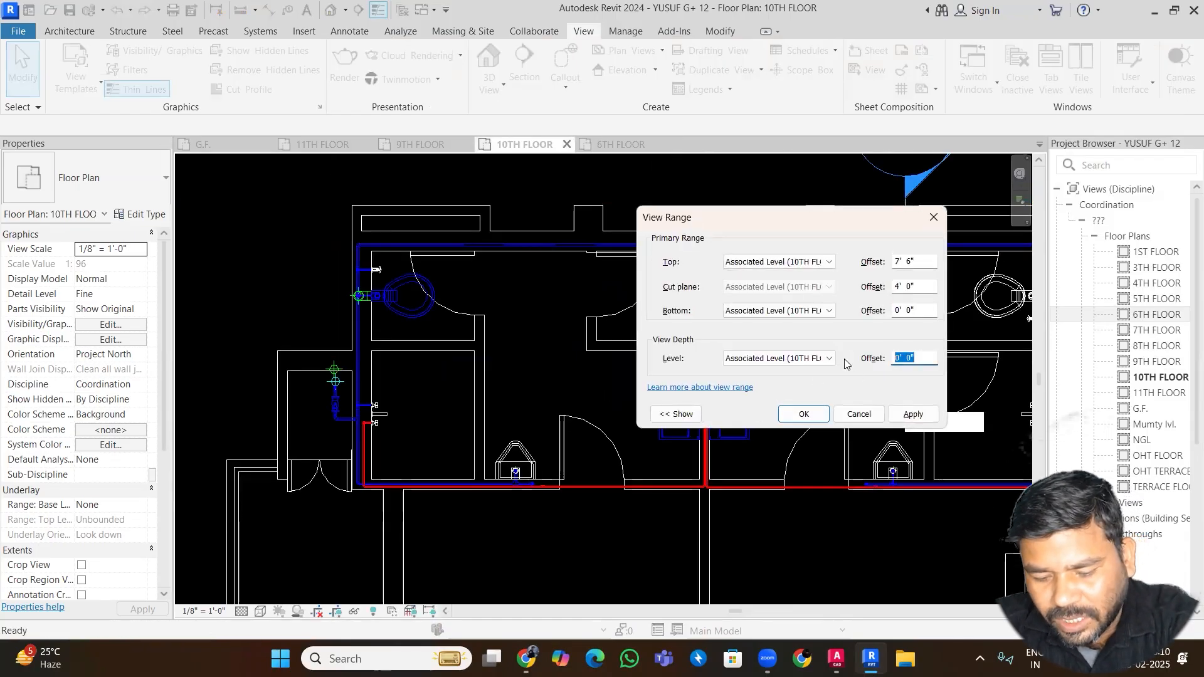
pyautogui.write('-2')
pyautogui.press('Return')
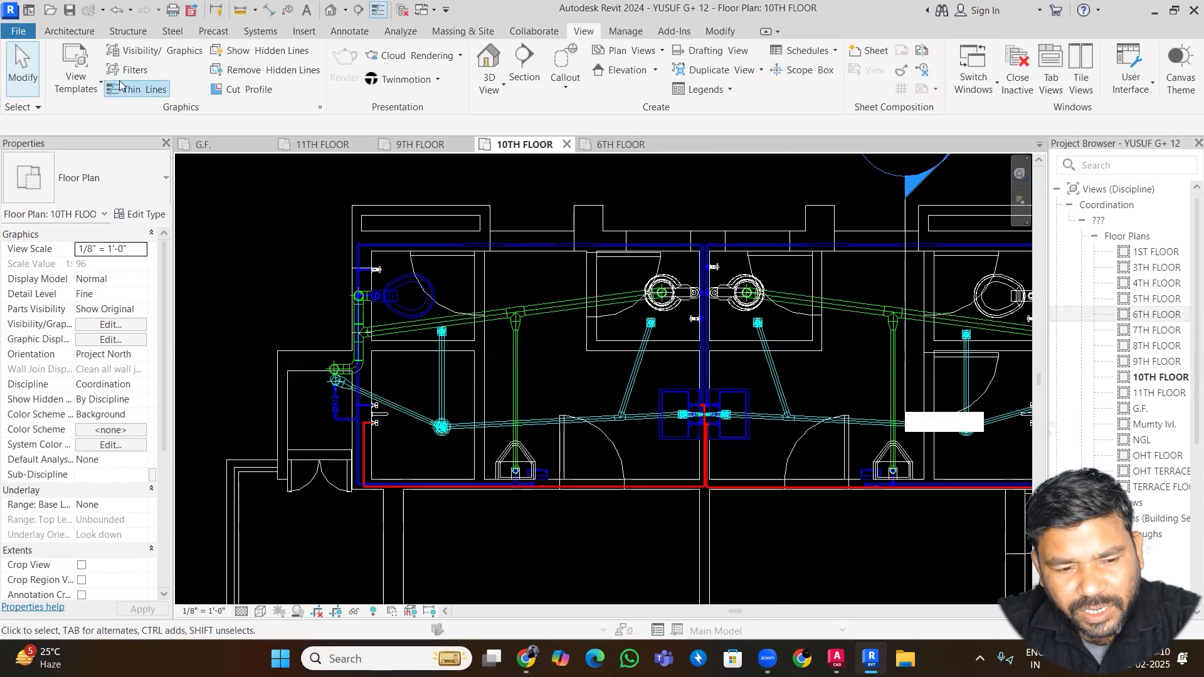
# - Add the Waste Water filter to the 10TH FLOOR visibility/graphic overrides with its visibility turned off and accept
pyautogui.press('v')
pyautogui.press('g')
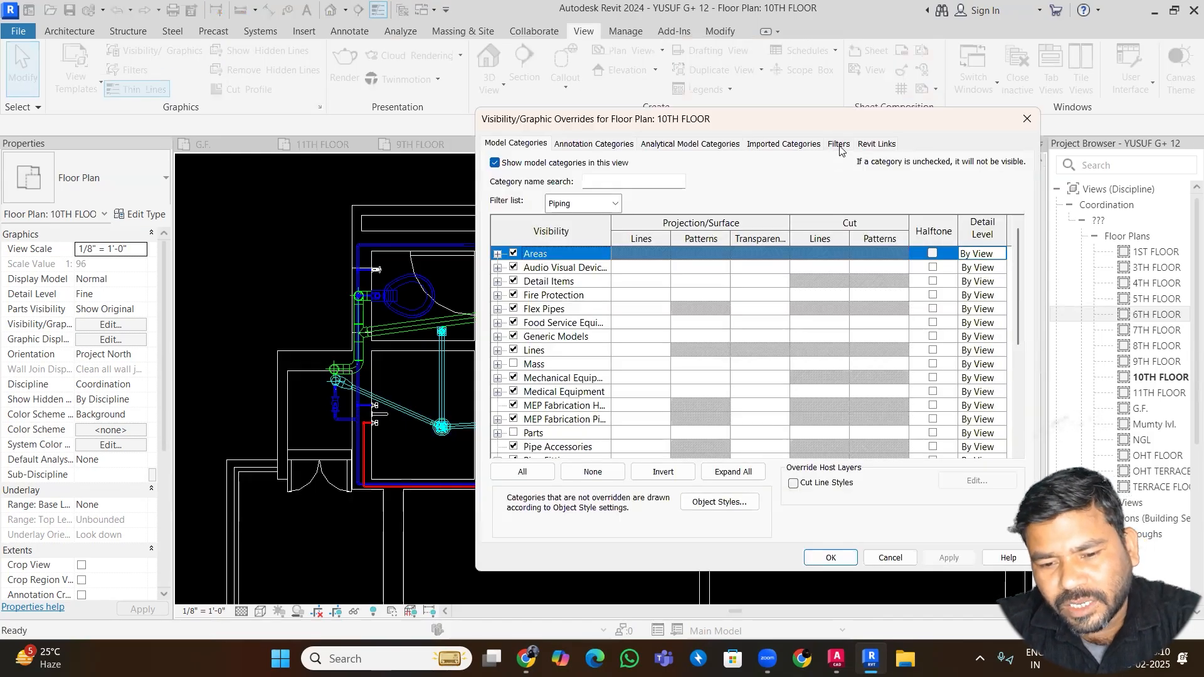
pyautogui.click(839, 144)
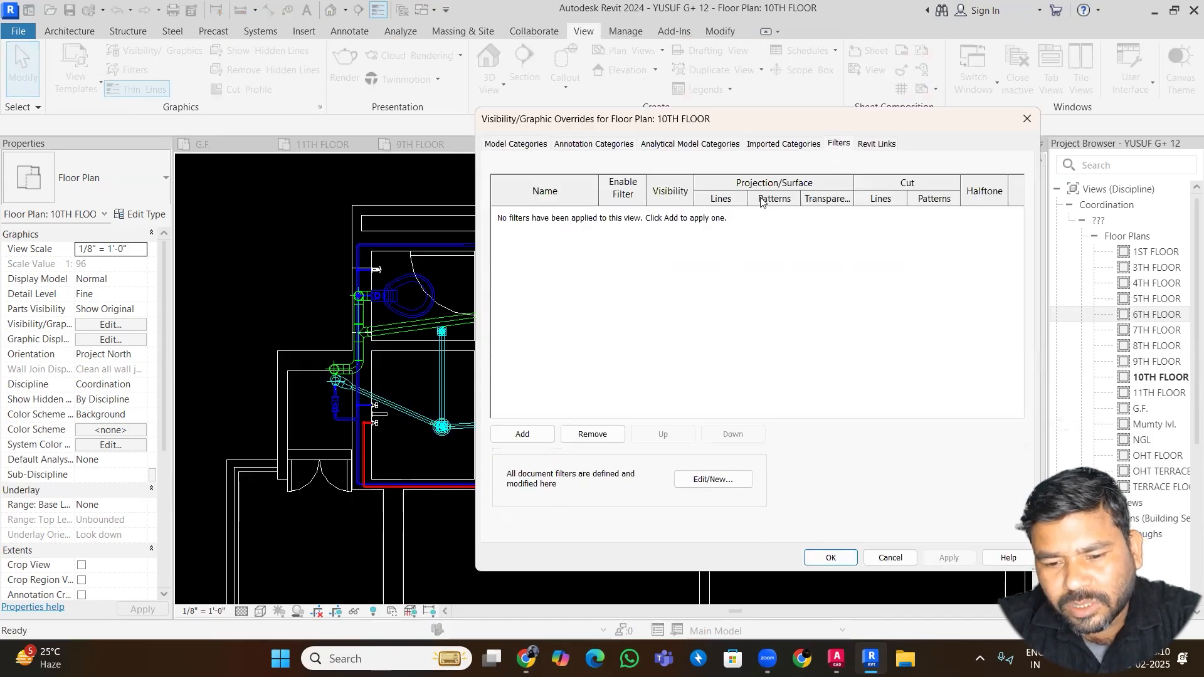
pyautogui.click(517, 433)
pyautogui.click(694, 389)
pyautogui.click(698, 462)
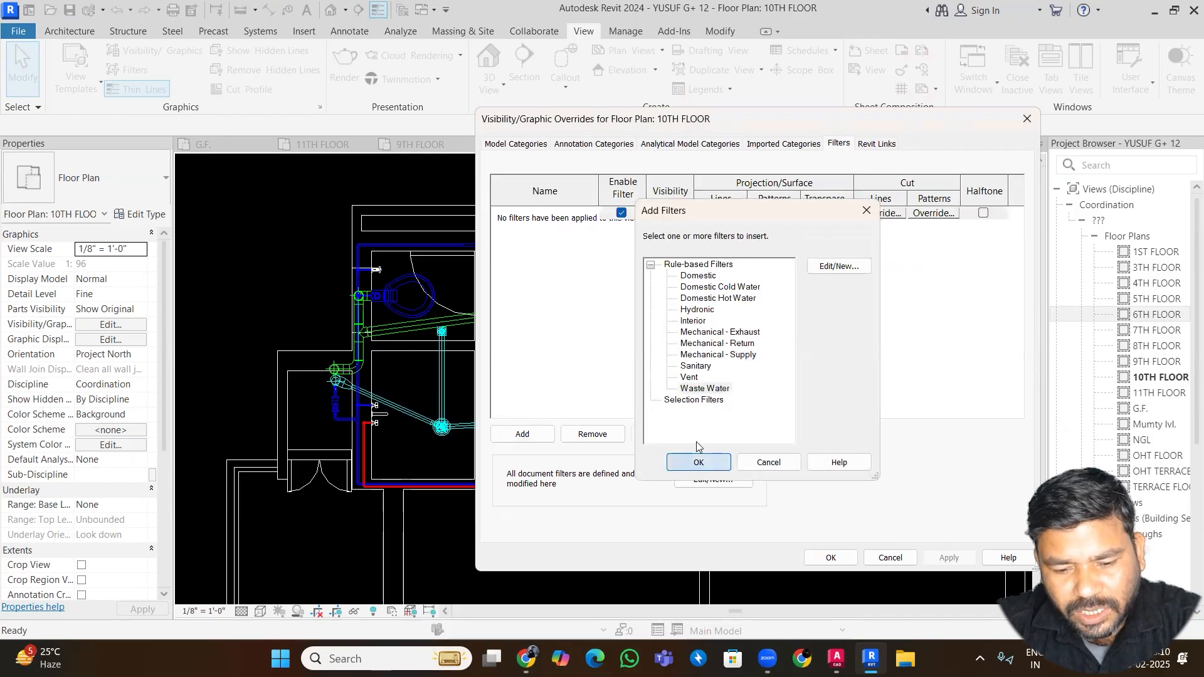
pyautogui.click(674, 215)
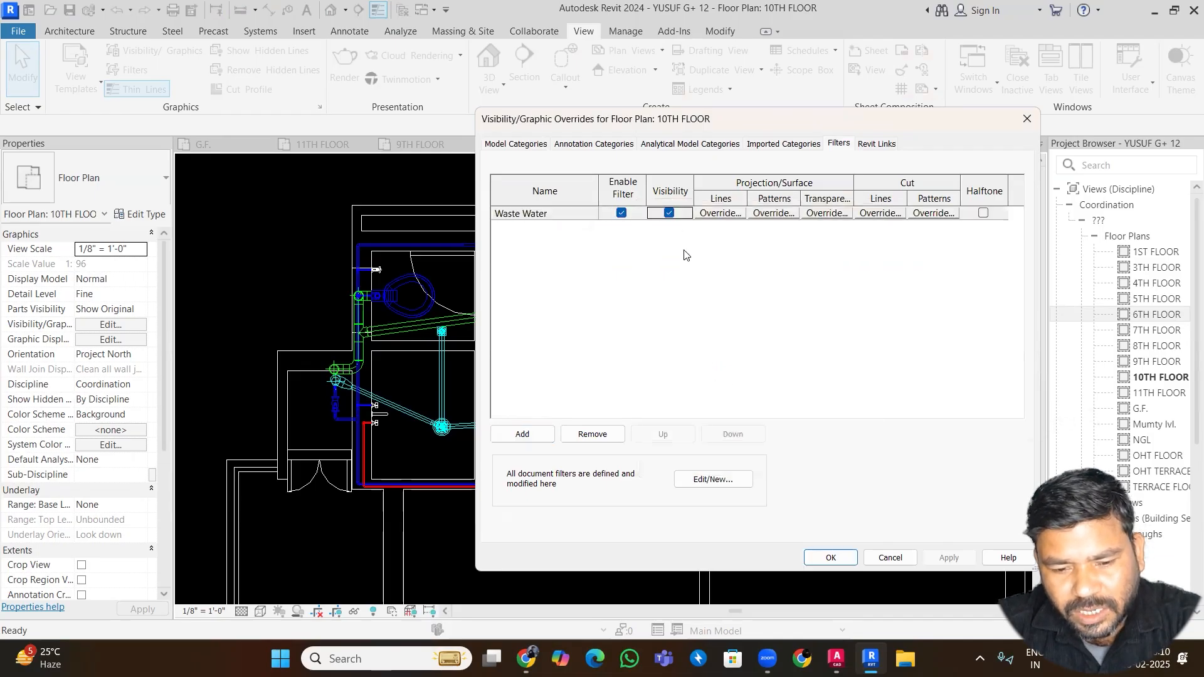
pyautogui.click(669, 214)
pyautogui.click(833, 558)
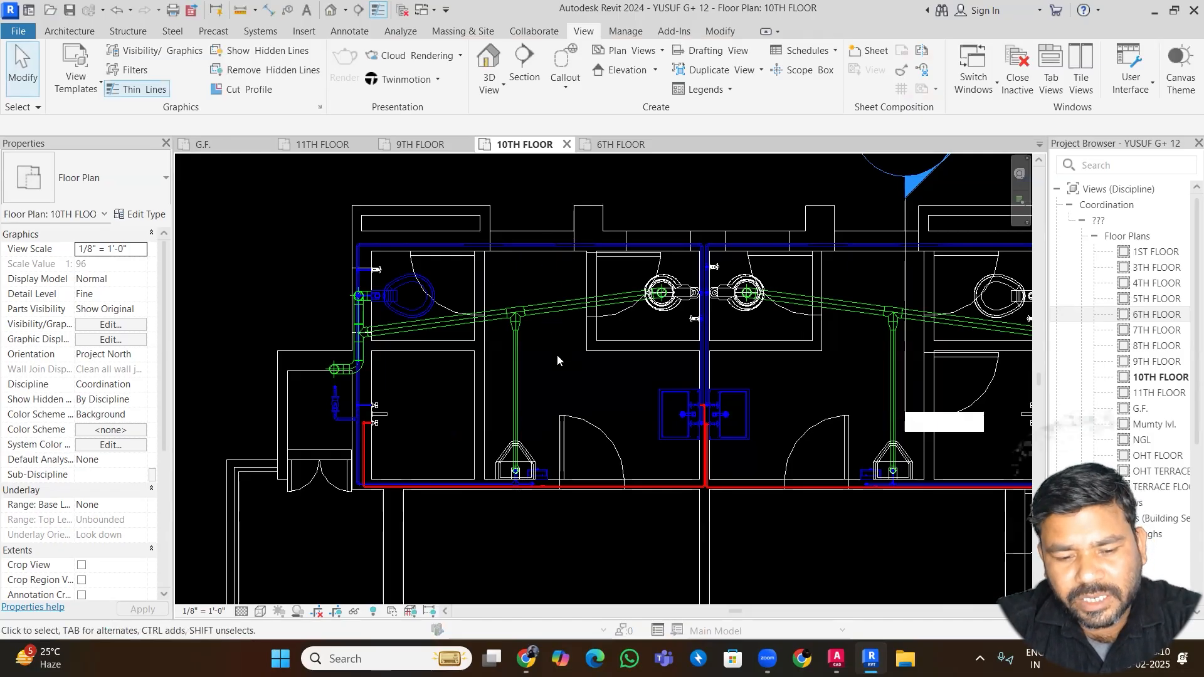
# - Select the toilet-block elements on the 10TH FLOOR plan, review their categories in the selection Filter, and cancel and clear the selection
pyautogui.scroll(-4, 557, 355)
pyautogui.moveTo(557, 355); pyautogui.dragTo(527, 344, button='middle')
pyautogui.scroll(2, 528, 348)
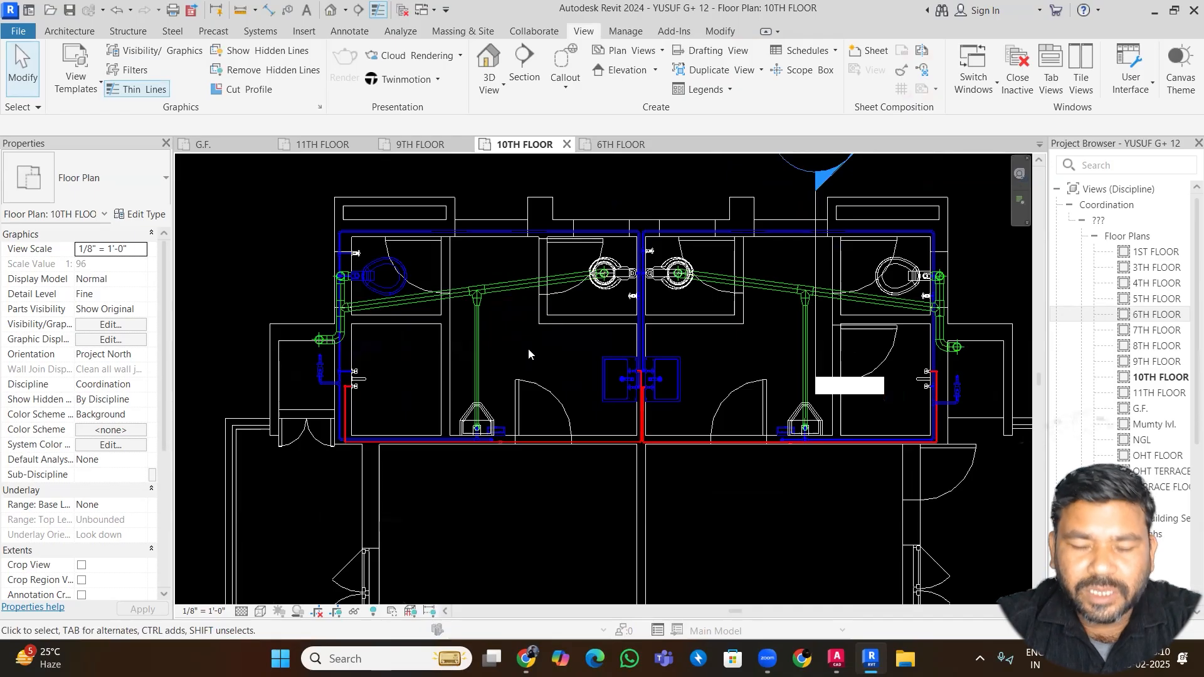
pyautogui.scroll(-3, 529, 348)
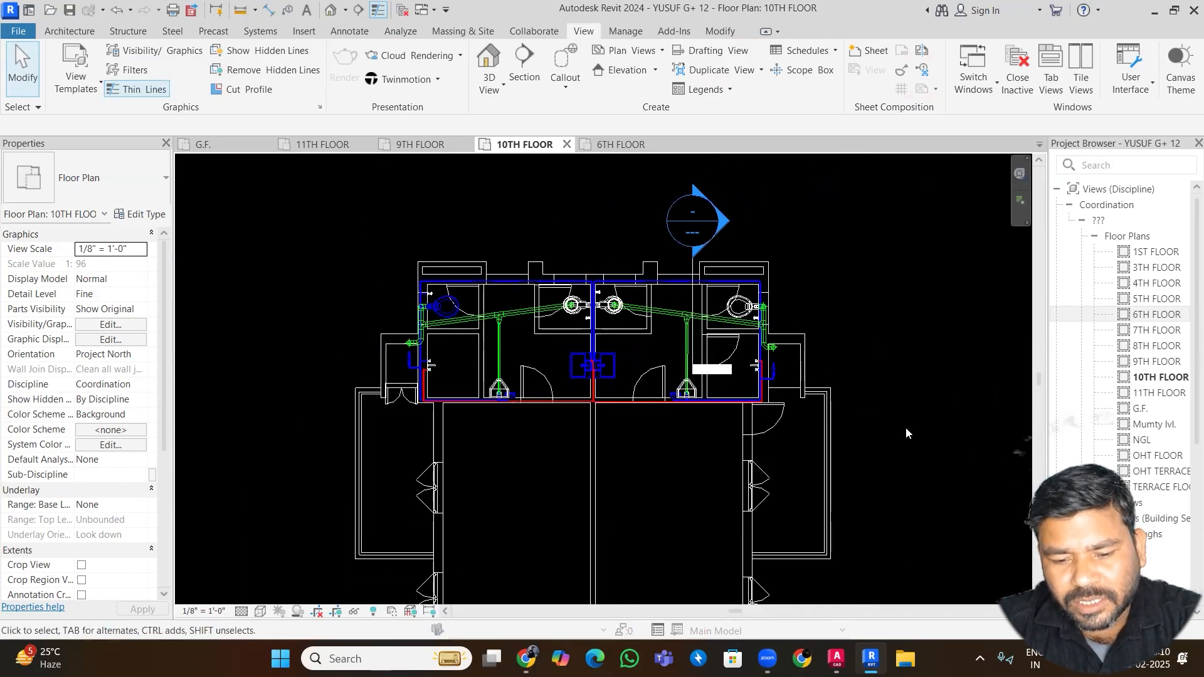
pyautogui.moveTo(905, 427); pyautogui.dragTo(552, 288)
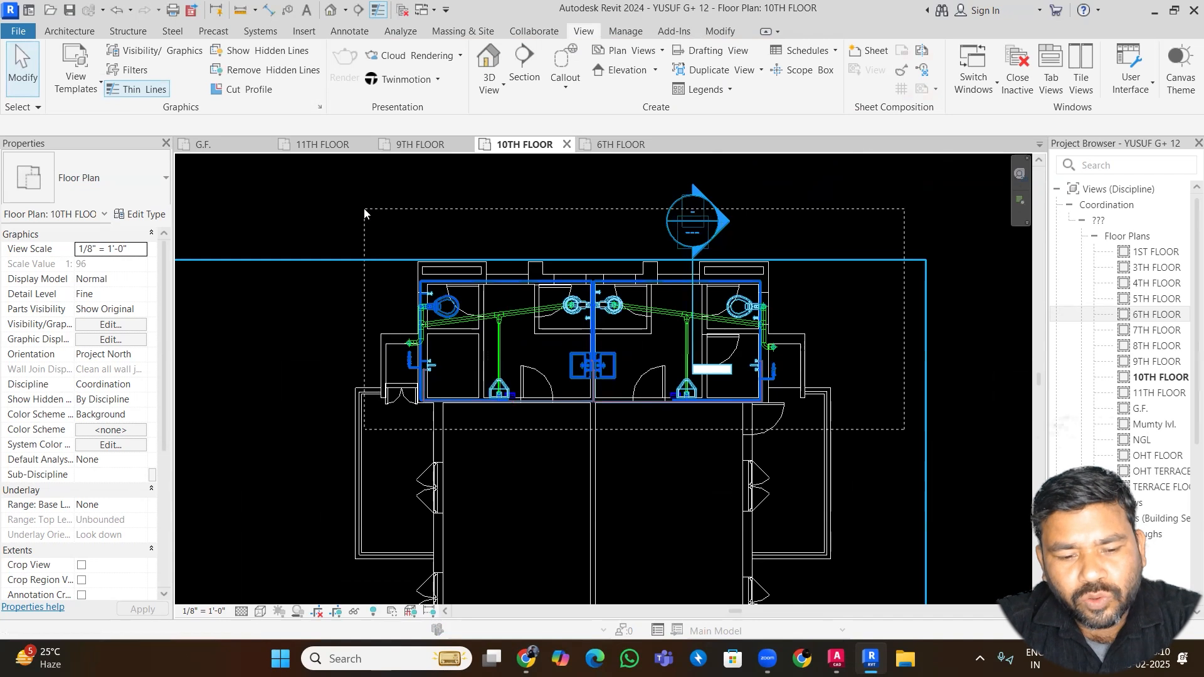
pyautogui.moveTo(364, 212); pyautogui.dragTo(365, 213)
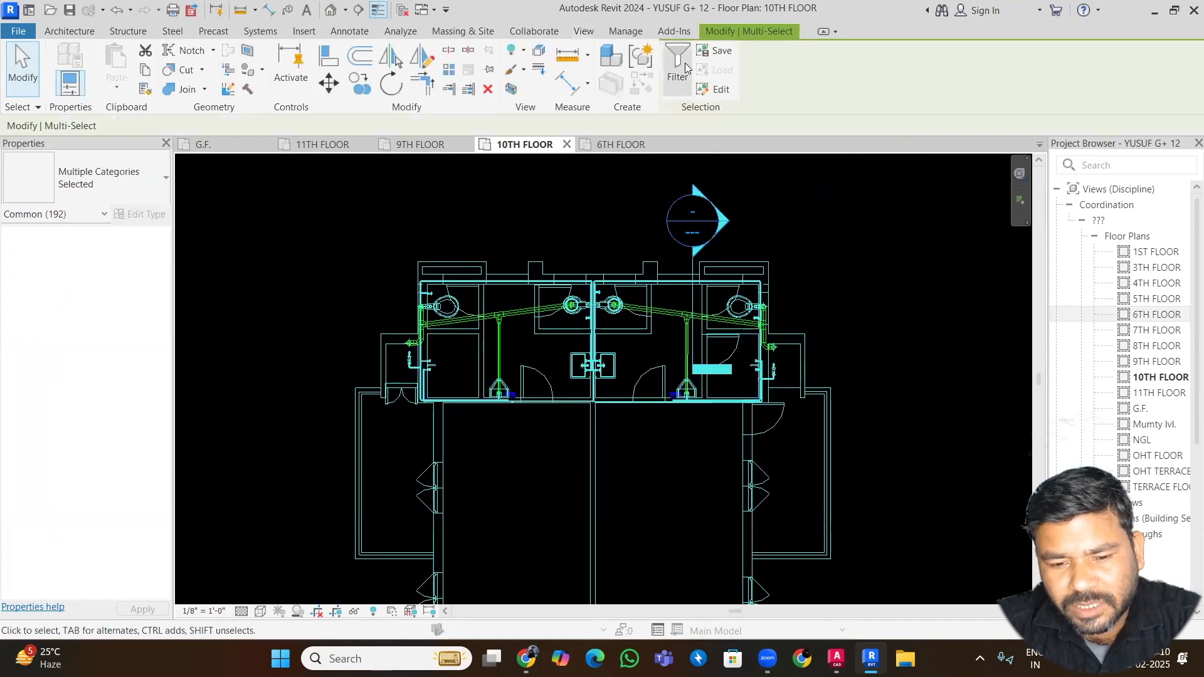
pyautogui.click(680, 66)
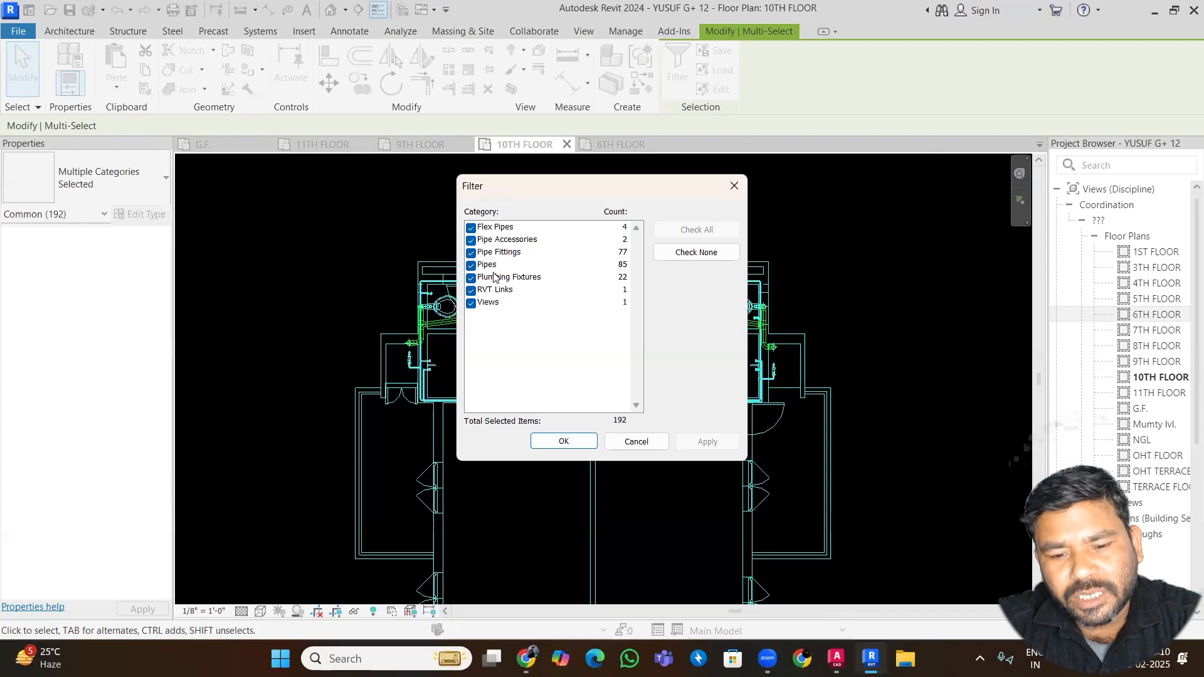
pyautogui.click(636, 441)
pyautogui.click(861, 240)
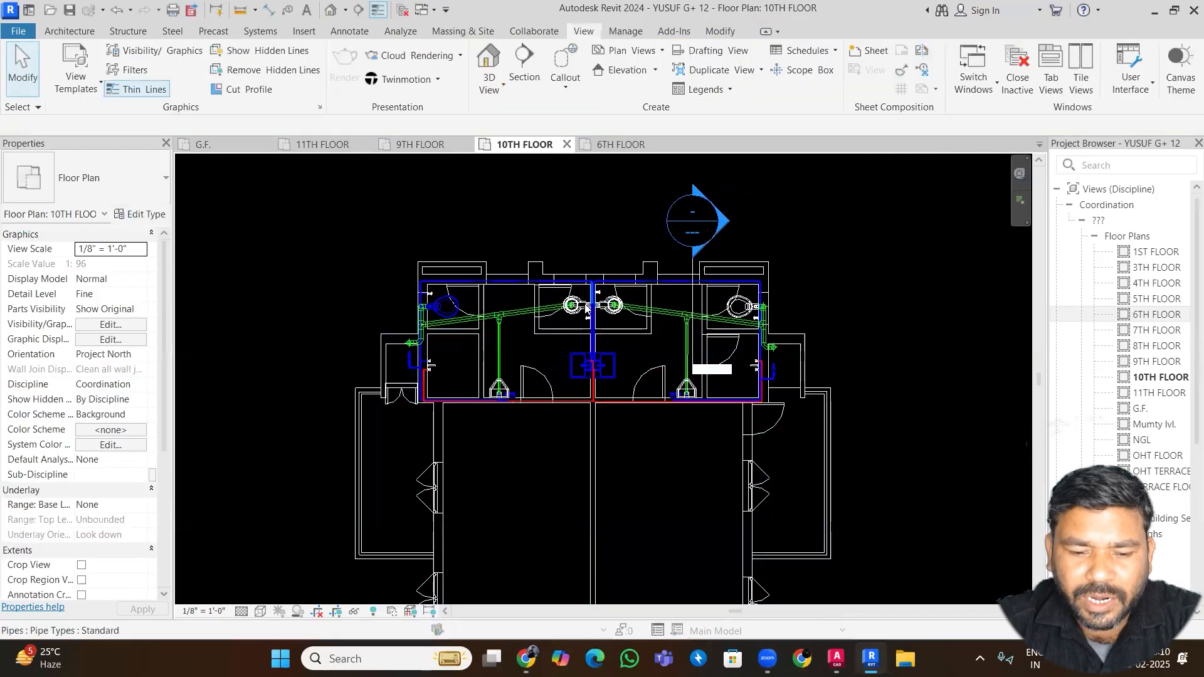
pyautogui.scroll(2, 587, 308)
pyautogui.scroll(-2, 530, 333)
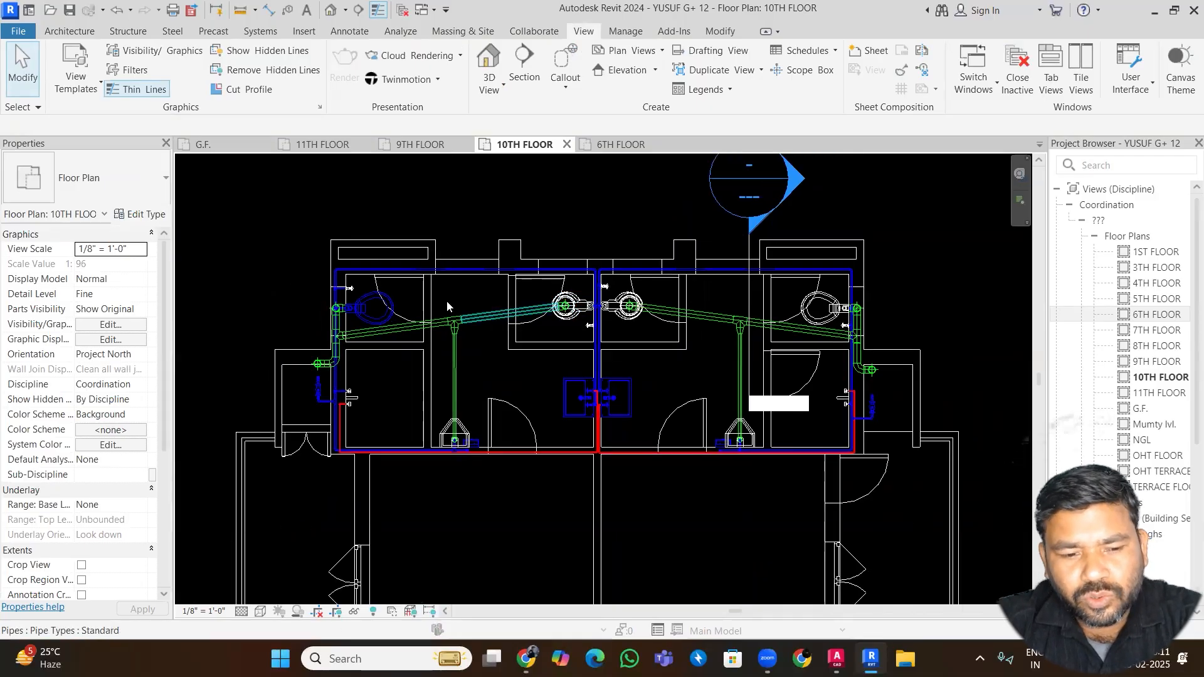
pyautogui.click(123, 89)
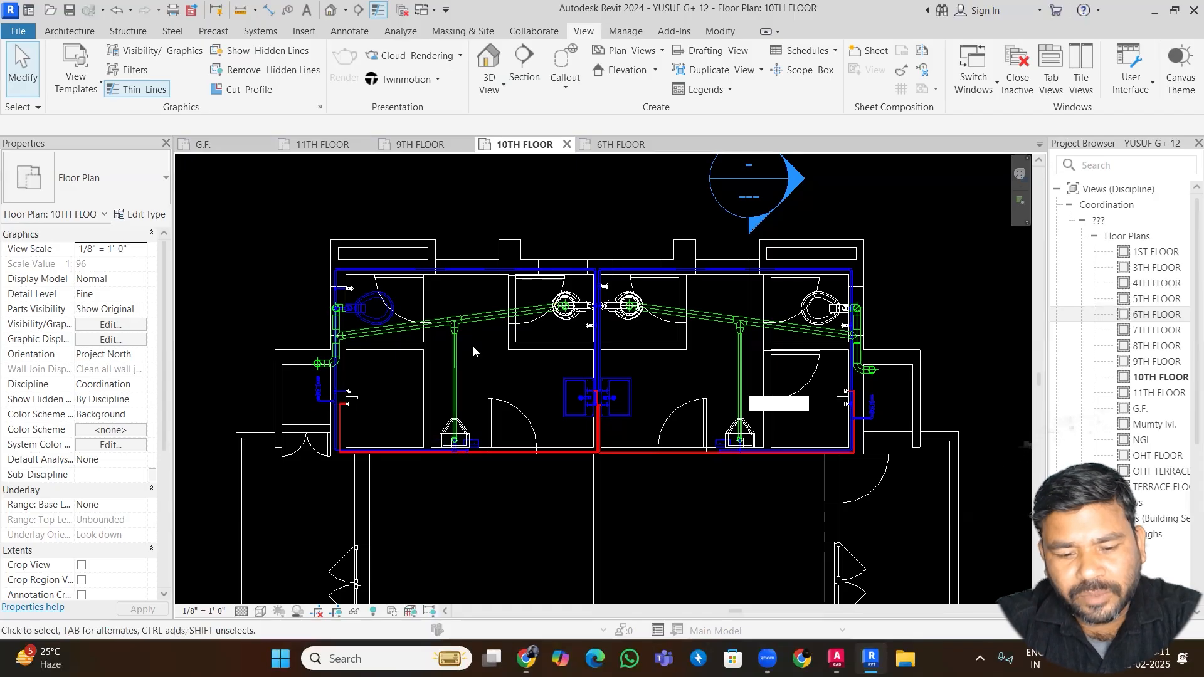
pyautogui.scroll(-1, 472, 350)
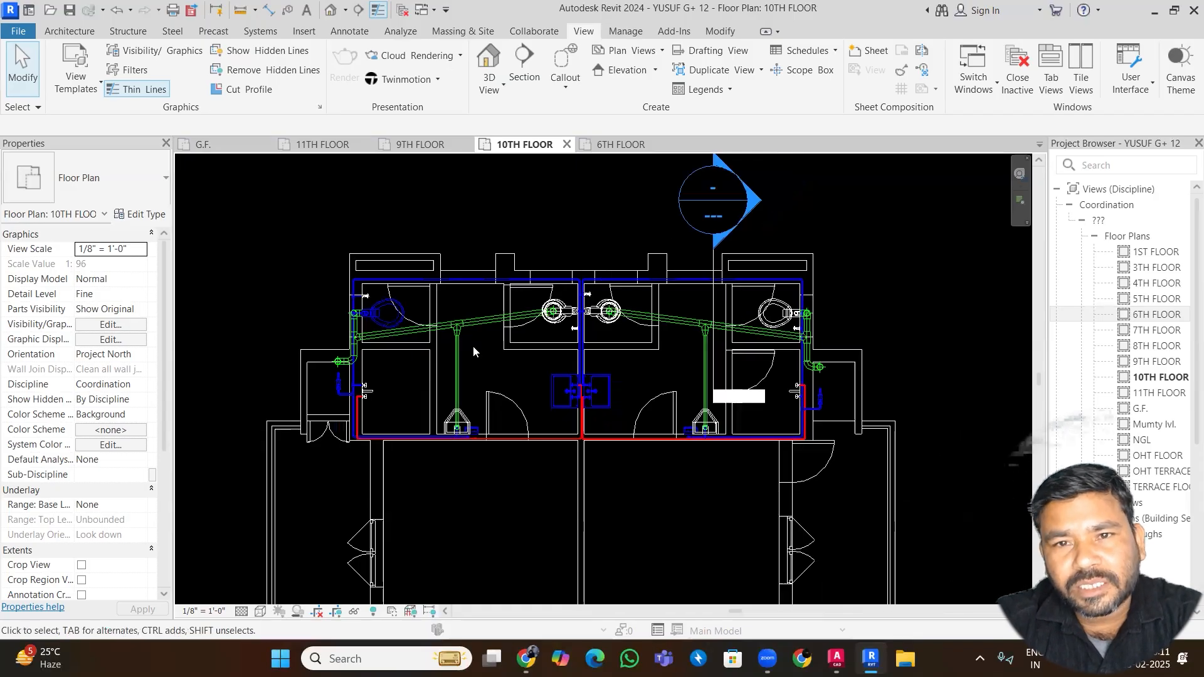